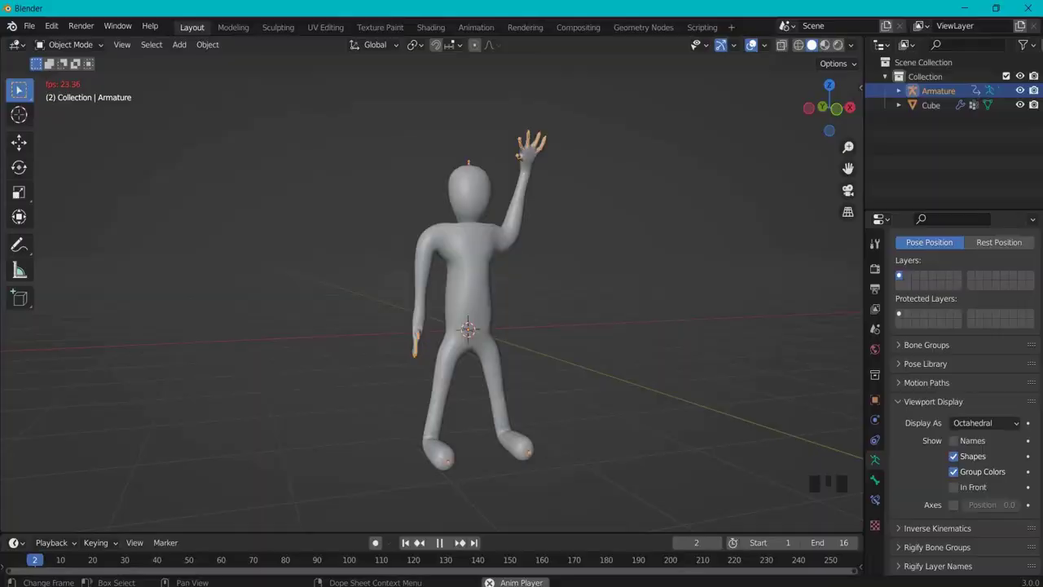
# - Orbit the view to inspect the finished rigged character before starting over
pyautogui.moveTo(538, 318); pyautogui.dragTo(470, 290, button='middle')
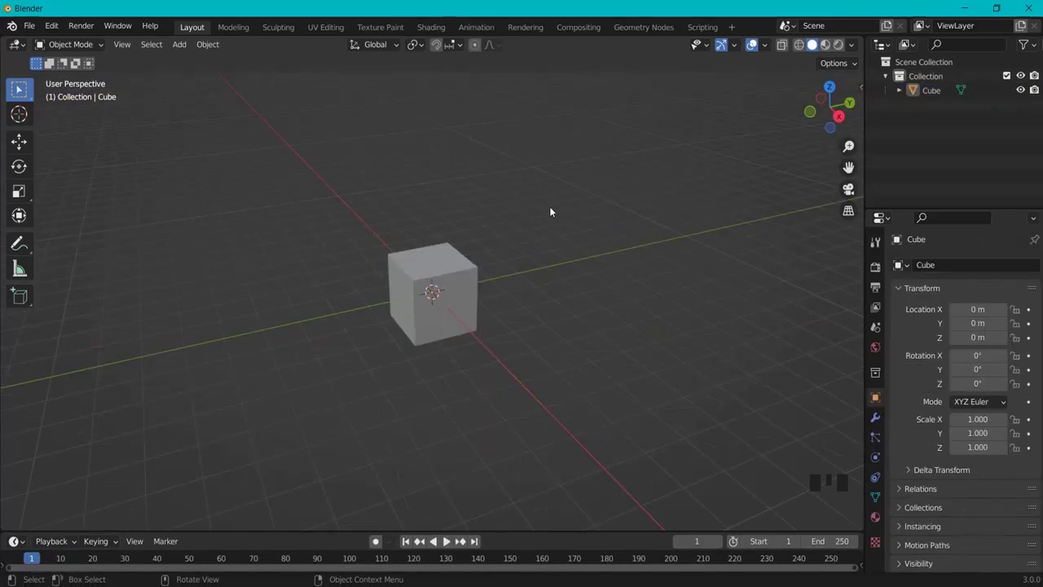
# - Select the cube, enter Edit Mode, merge all vertices At Center, and enable X-Ray
pyautogui.click(450, 263)
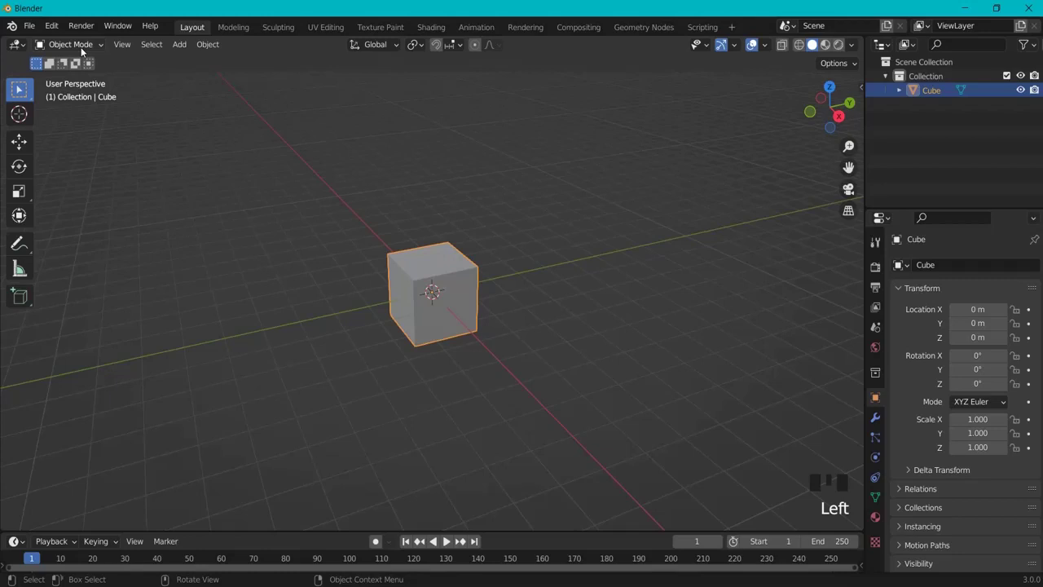
pyautogui.moveTo(81, 48); pyautogui.dragTo(71, 78)
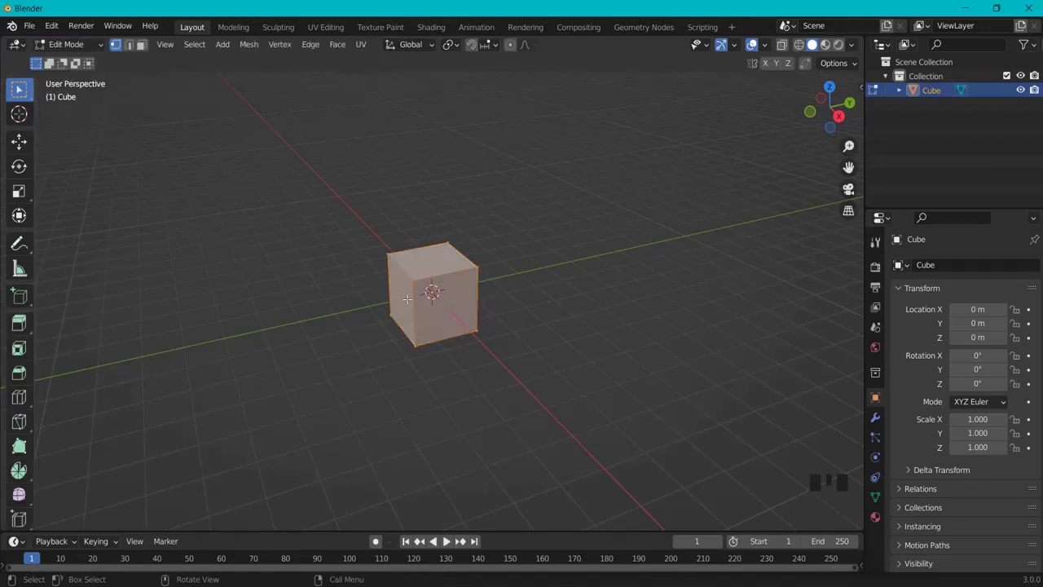
pyautogui.press('m')
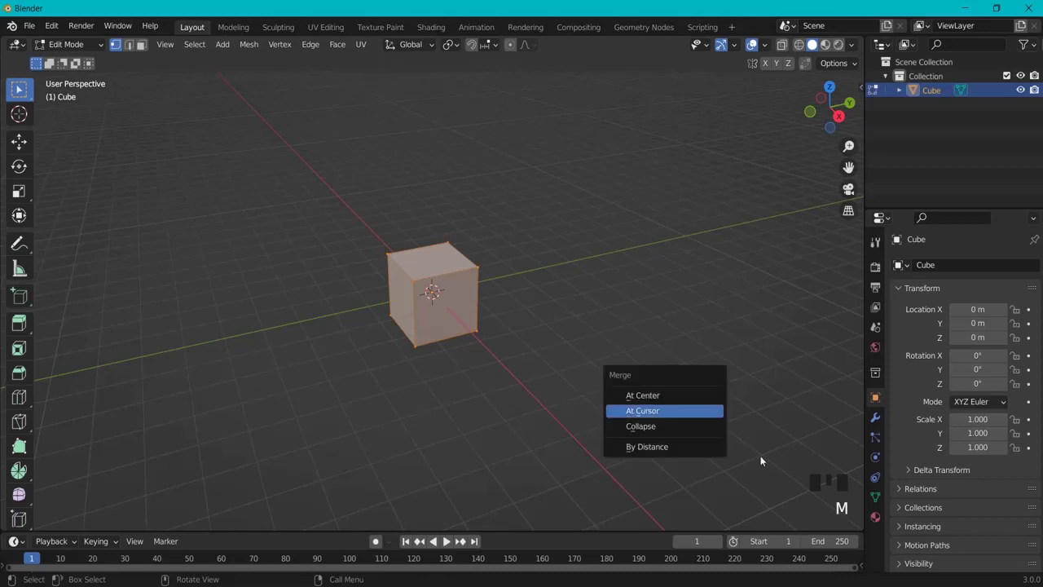
pyautogui.press('m')
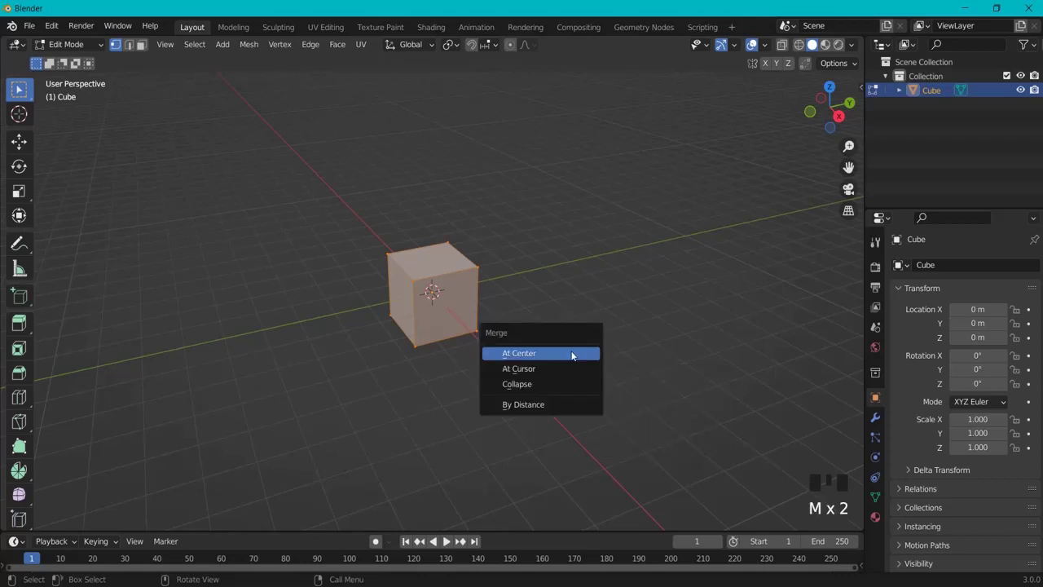
pyautogui.click(514, 355)
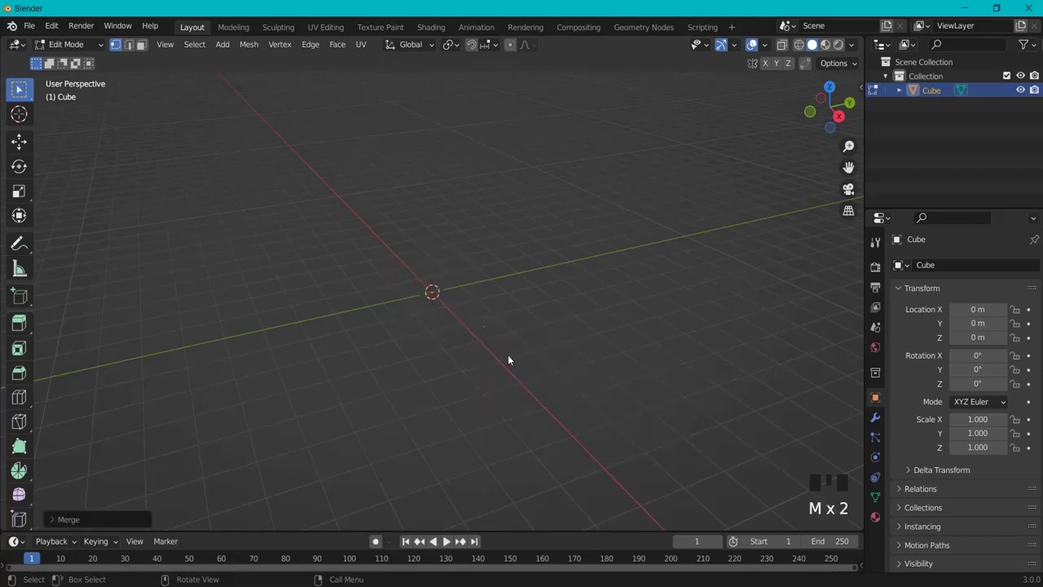
pyautogui.click(781, 46)
# - In front view, zoom in and add a Mirror modifier to the vertex
pyautogui.press('KP_1')
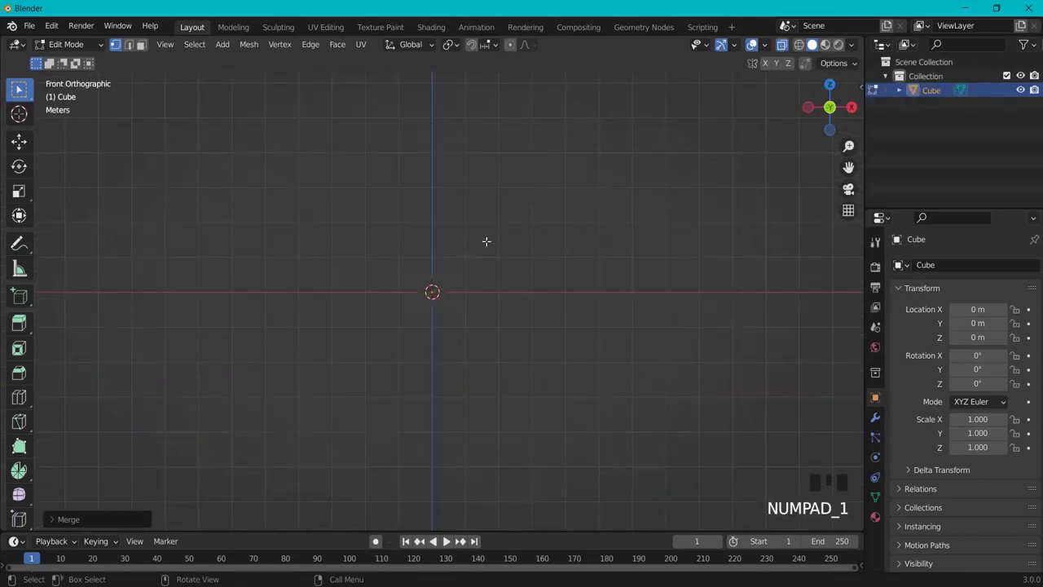
pyautogui.scroll(8, 469, 246)
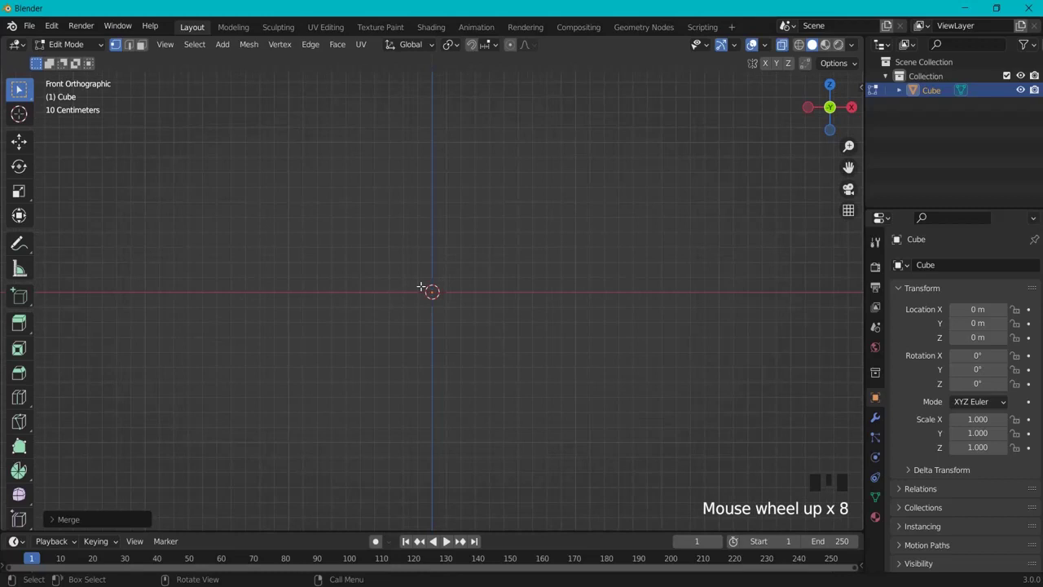
pyautogui.click(875, 418)
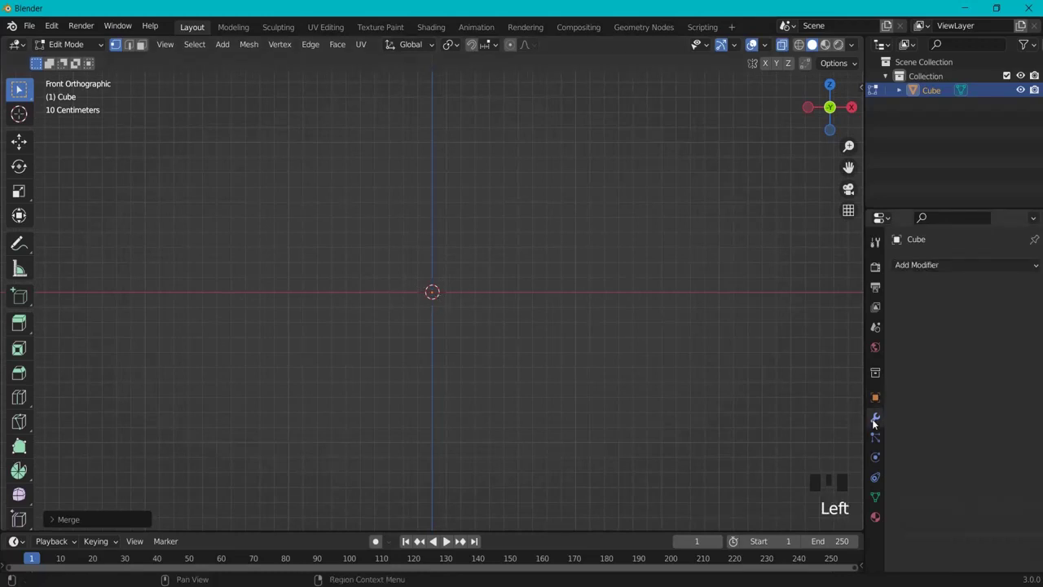
pyautogui.click(915, 269)
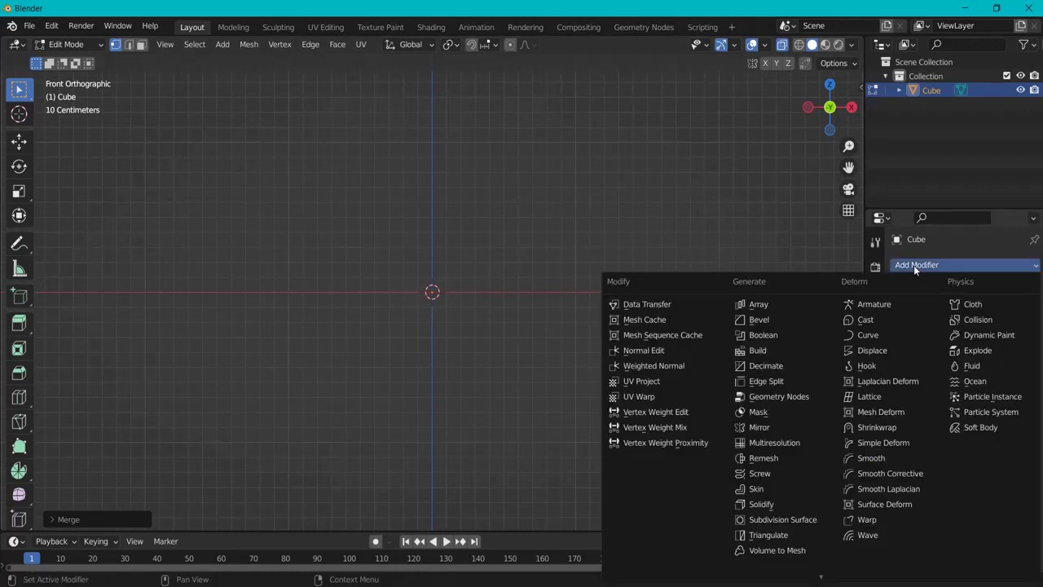
pyautogui.click(758, 428)
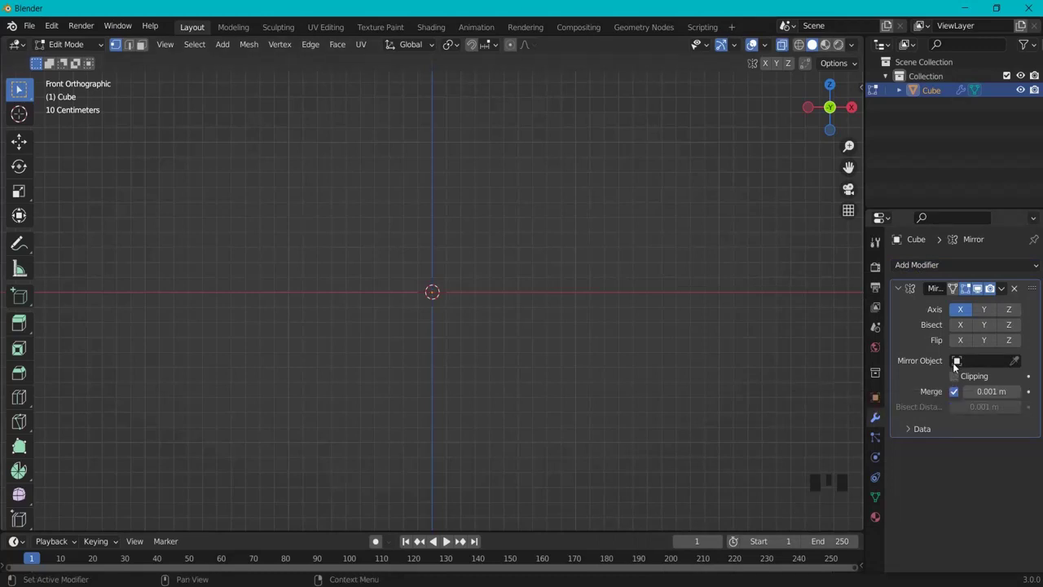
# - Add a Skin modifier with Smooth Shading enabled
pyautogui.click(913, 267)
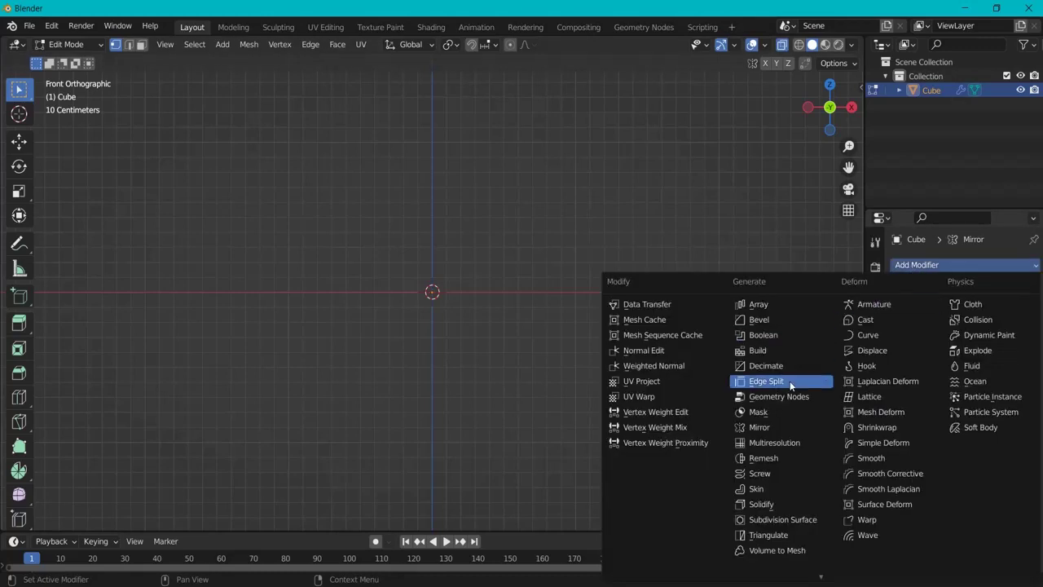
pyautogui.click(762, 488)
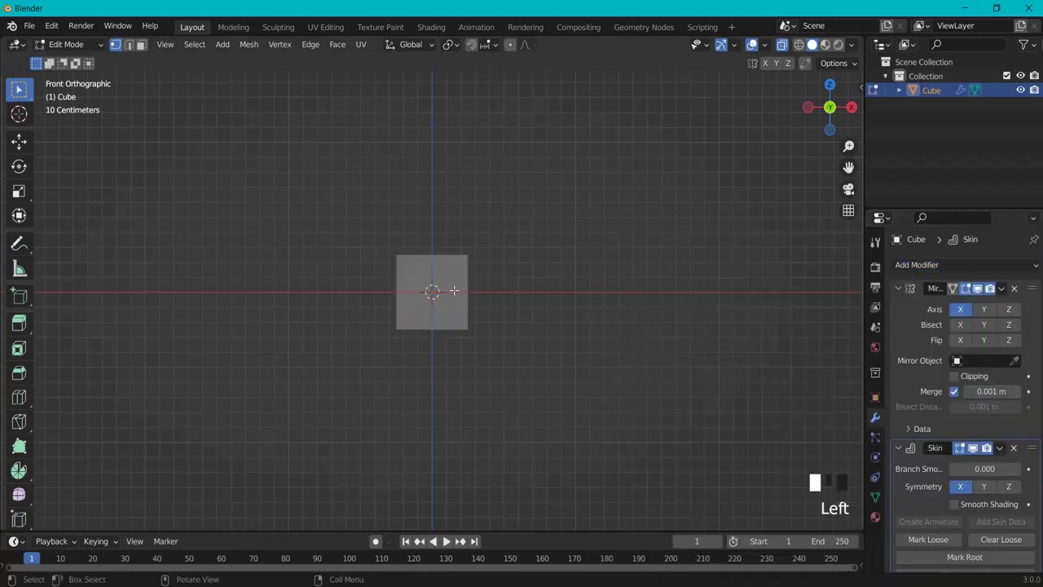
pyautogui.scroll(-3, 969, 480)
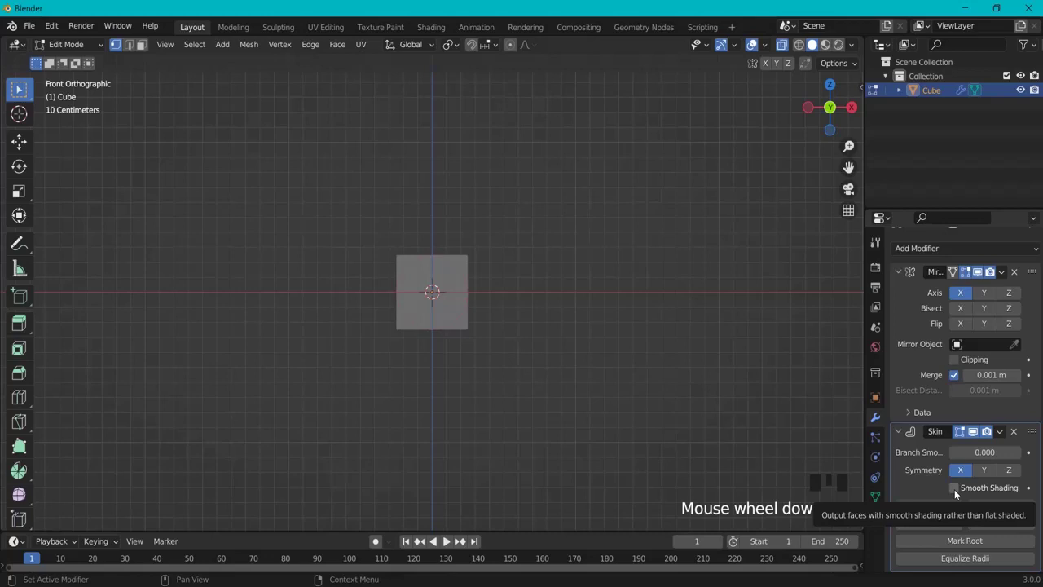
pyautogui.click(954, 488)
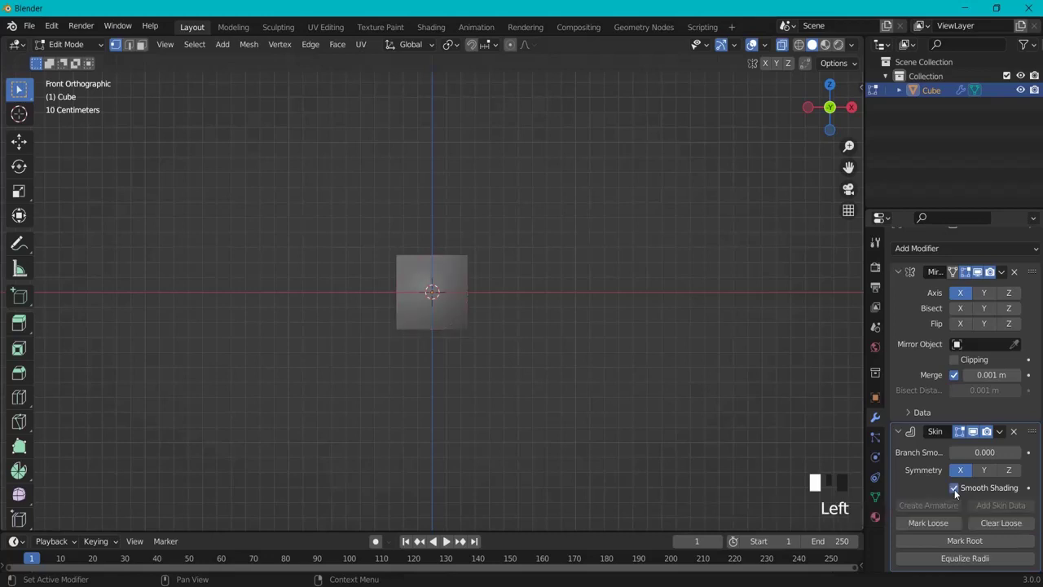
# - Add a Subdivision Surface modifier with Levels Viewport set to 2
pyautogui.click(914, 248)
pyautogui.click(783, 502)
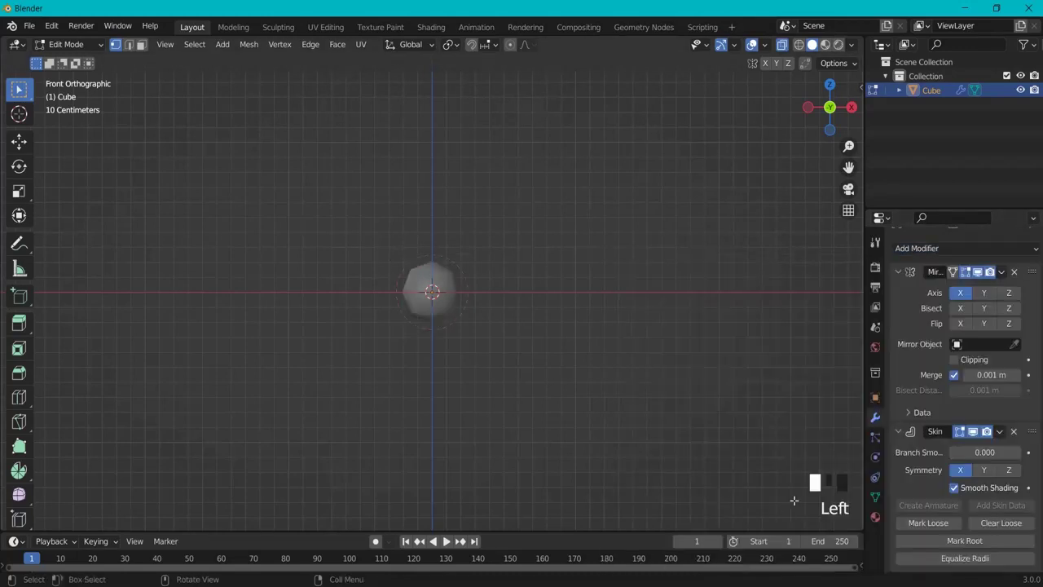
pyautogui.scroll(-5, 997, 491)
pyautogui.scroll(-2, 997, 491)
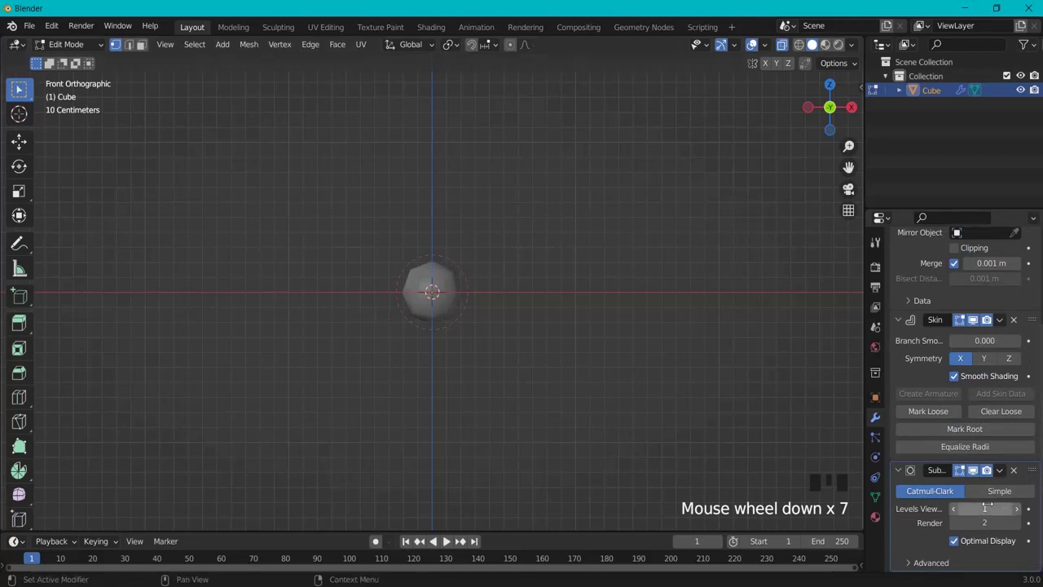
pyautogui.click(1016, 508)
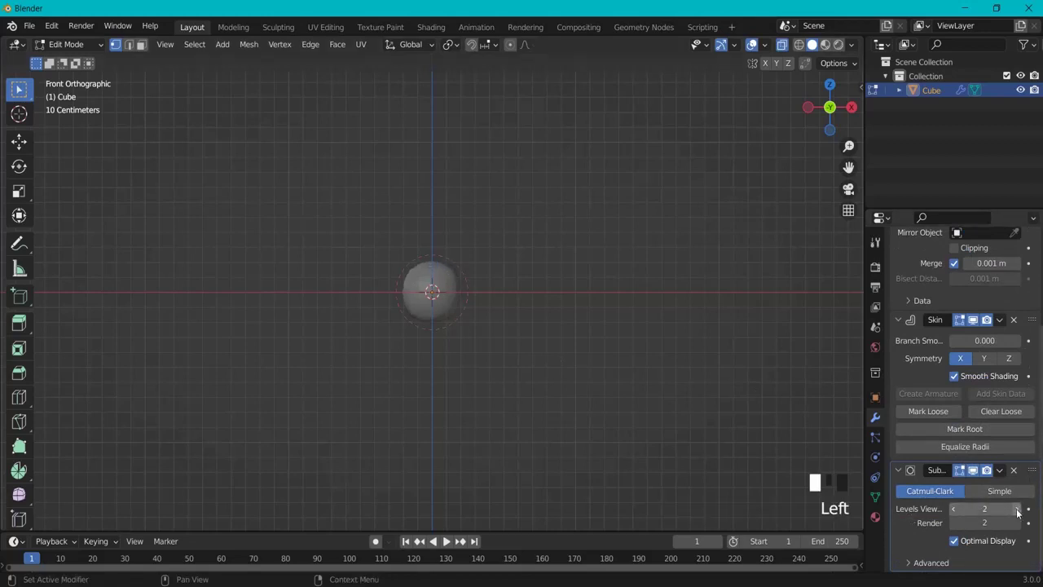
pyautogui.scroll(7, 961, 408)
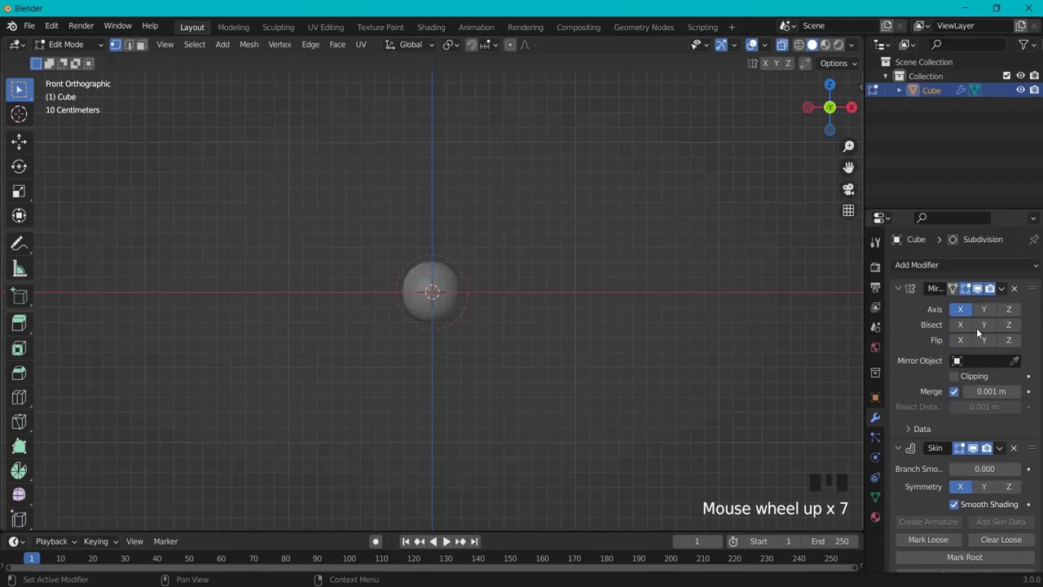
pyautogui.scroll(-6, 964, 505)
pyautogui.scroll(8, 964, 512)
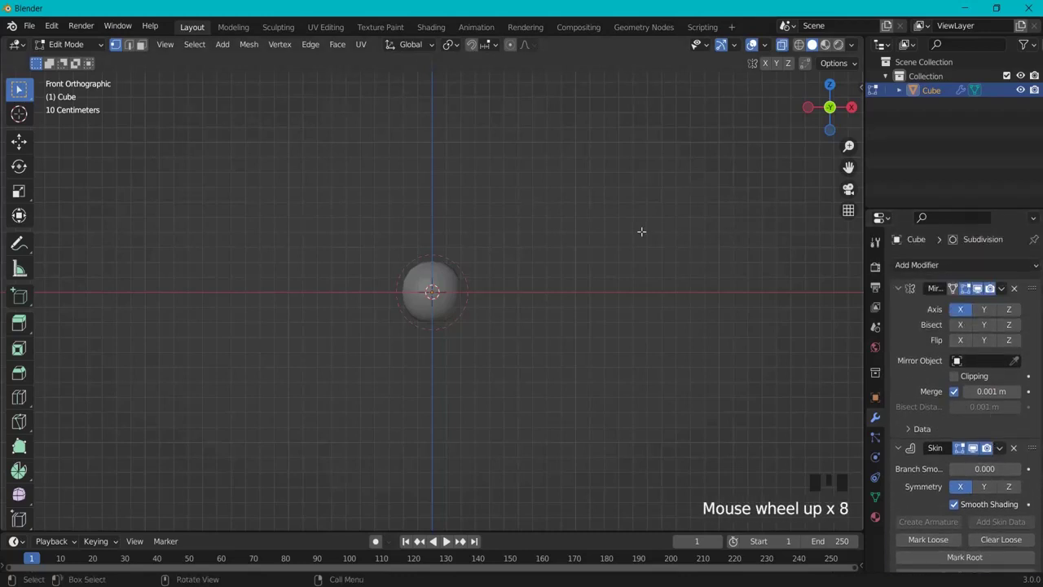
# - Extrude the vertex upward along Z in three segments to form the torso
pyautogui.keyDown('shift'); pyautogui.moveTo(540, 263); pyautogui.dragTo(554, 318, button='middle'); pyautogui.keyUp('shift')
pyautogui.moveTo(414, 314); pyautogui.dragTo(526, 438)
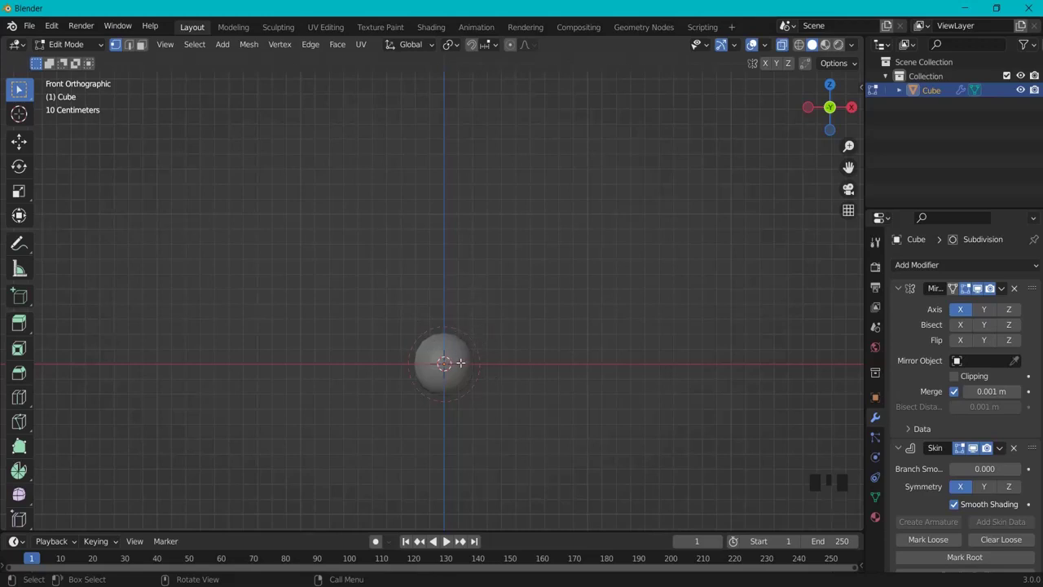
pyautogui.press('e')
pyautogui.press('z')
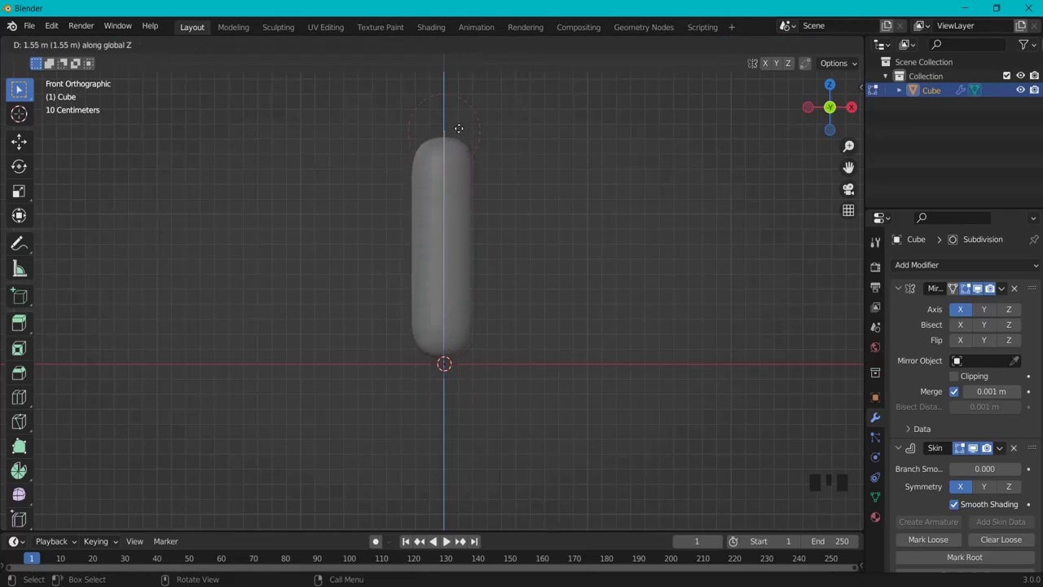
pyautogui.click(458, 117)
pyautogui.scroll(-2, 517, 194)
pyautogui.keyDown('shift'); pyautogui.moveTo(521, 214); pyautogui.dragTo(542, 306, button='middle'); pyautogui.keyUp('shift')
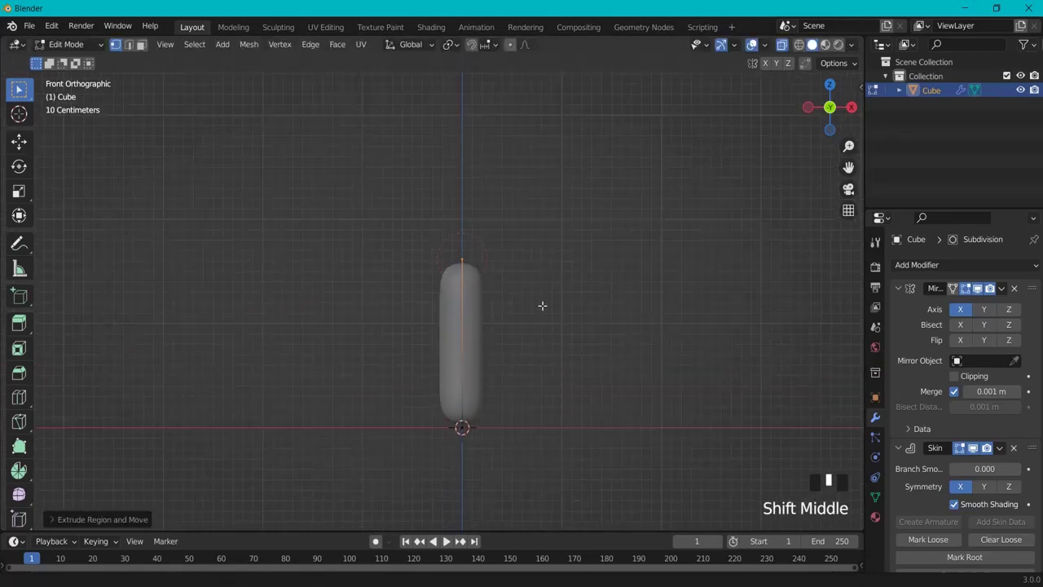
pyautogui.press('e')
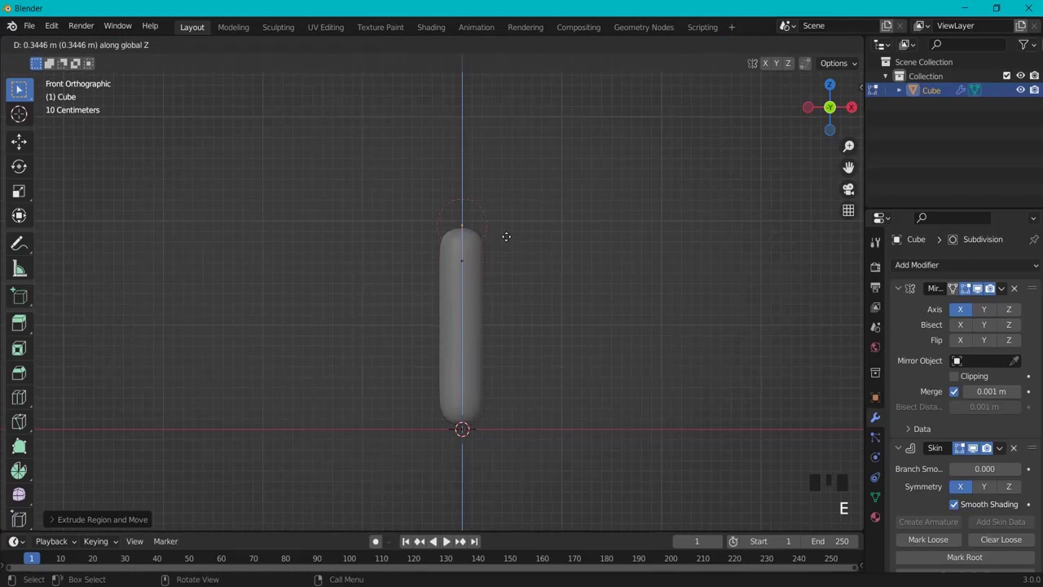
pyautogui.click(505, 227)
pyautogui.press('e')
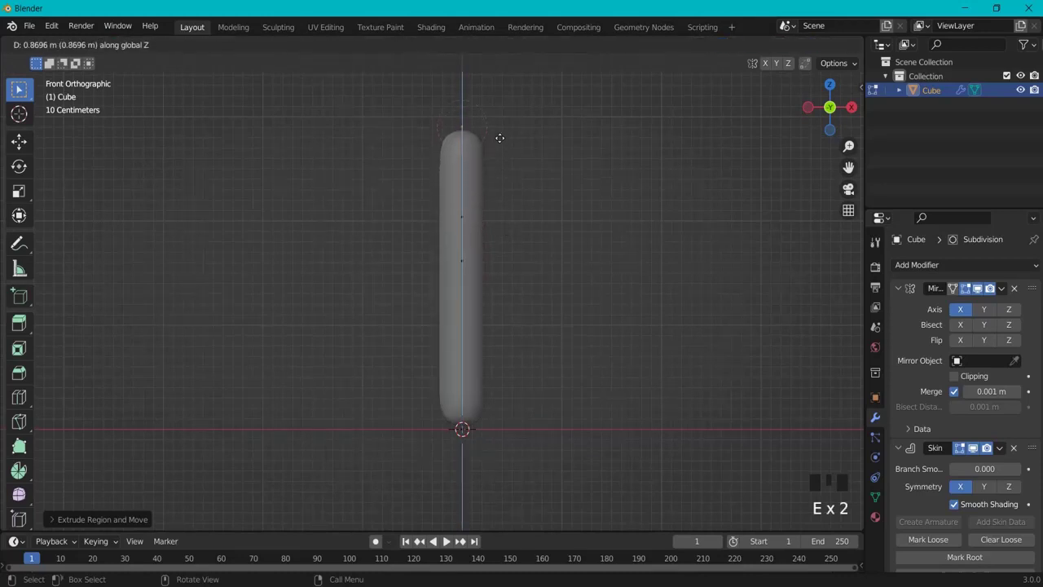
pyautogui.click(498, 126)
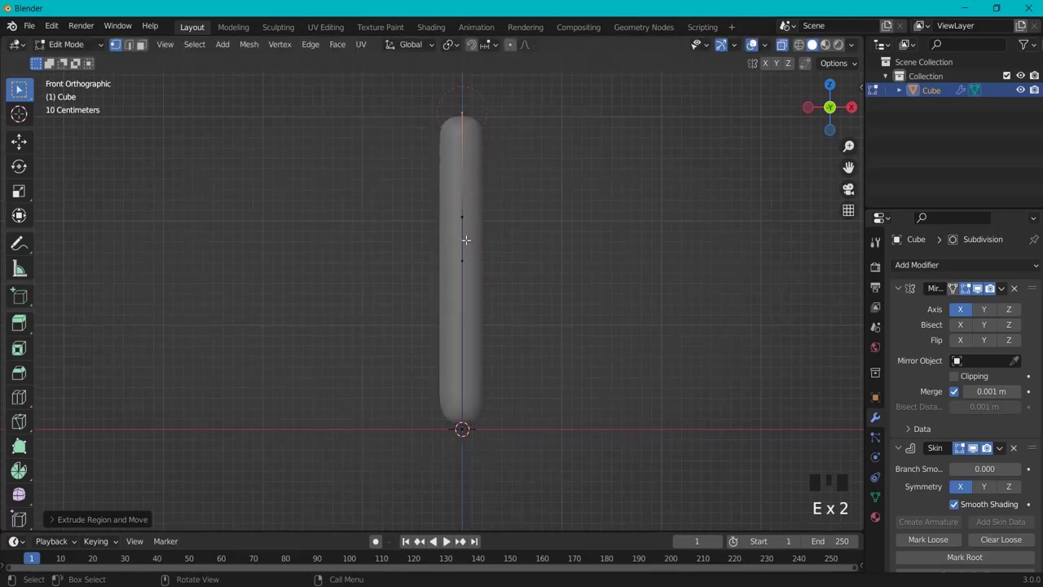
# - Extrude mirrored arms sideways from the middle vertex in two segments
pyautogui.moveTo(450, 248); pyautogui.dragTo(504, 285)
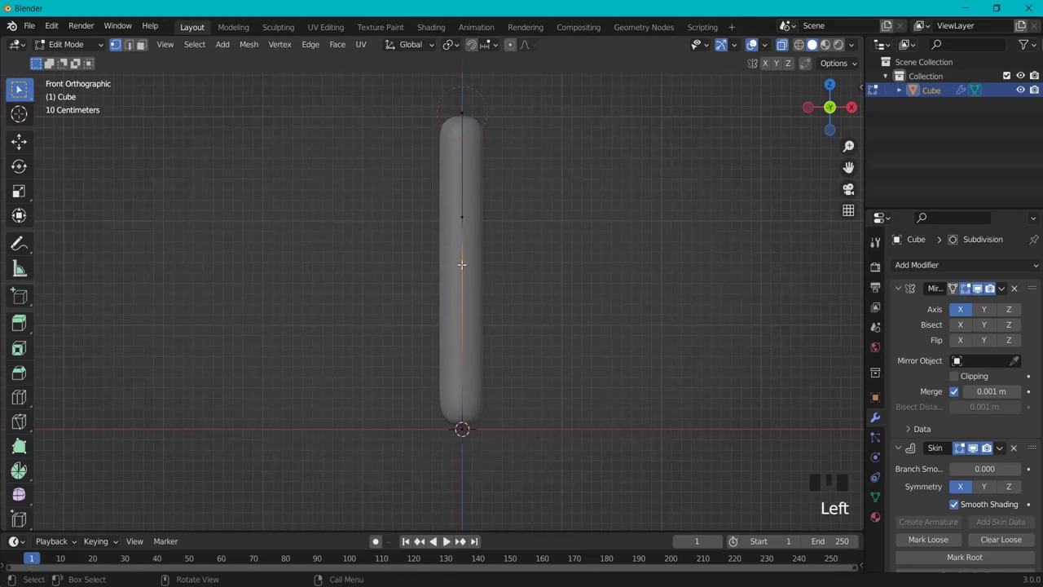
pyautogui.press('e')
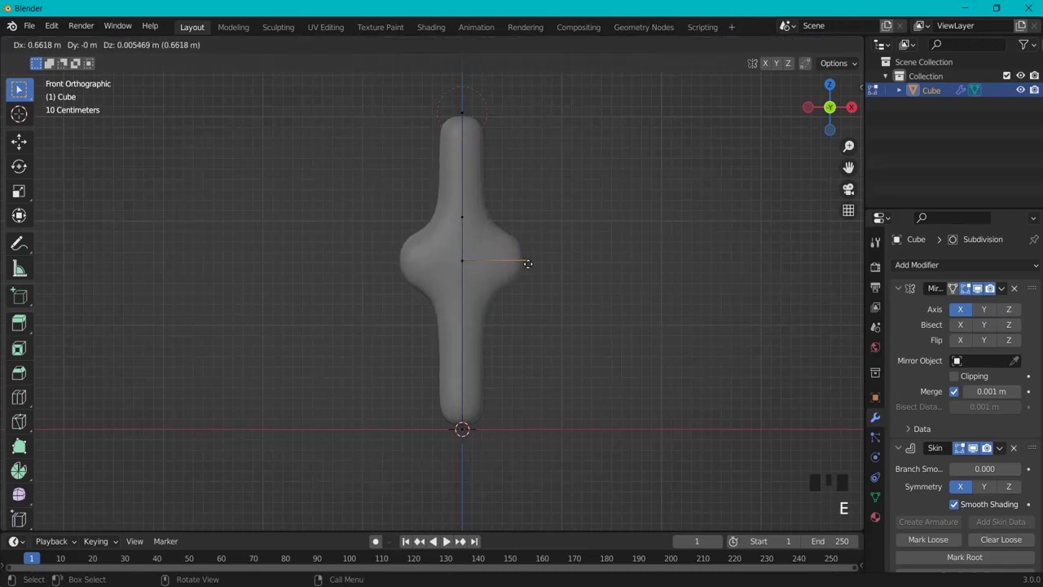
pyautogui.click(547, 258)
pyautogui.press('e')
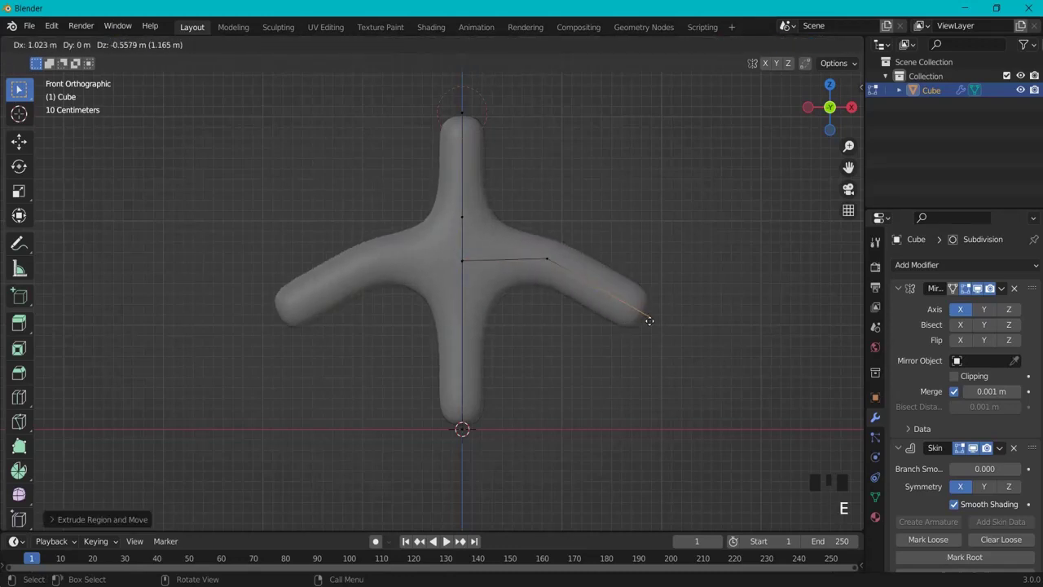
pyautogui.click(678, 268)
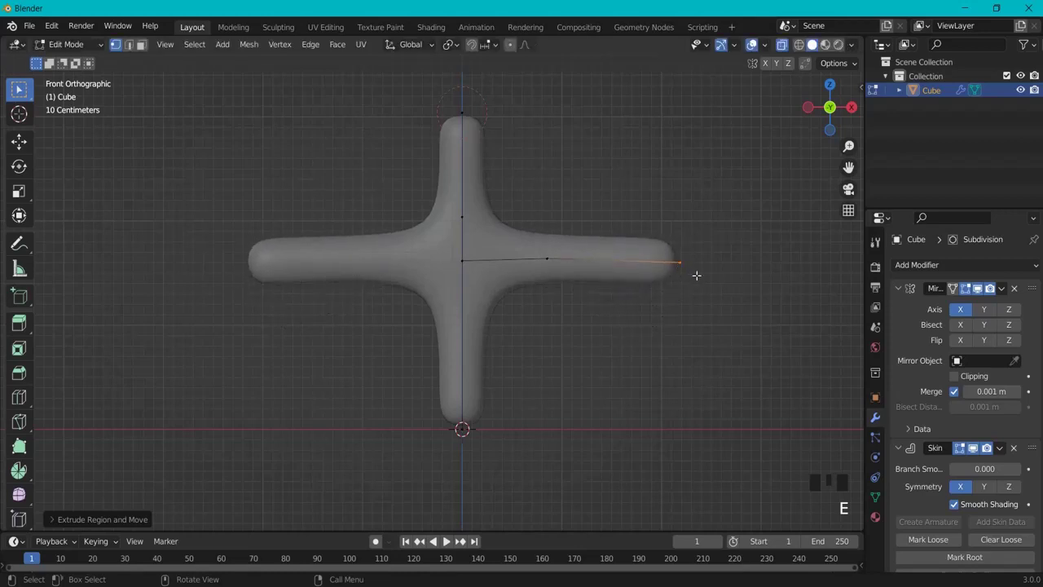
pyautogui.keyDown('shift'); pyautogui.moveTo(570, 395); pyautogui.dragTo(529, 277, button='middle'); pyautogui.keyUp('shift')
# - Extrude a hip branch and a downward leg from the bottom spine vertex
pyautogui.moveTo(435, 272); pyautogui.dragTo(497, 321)
pyautogui.press('e')
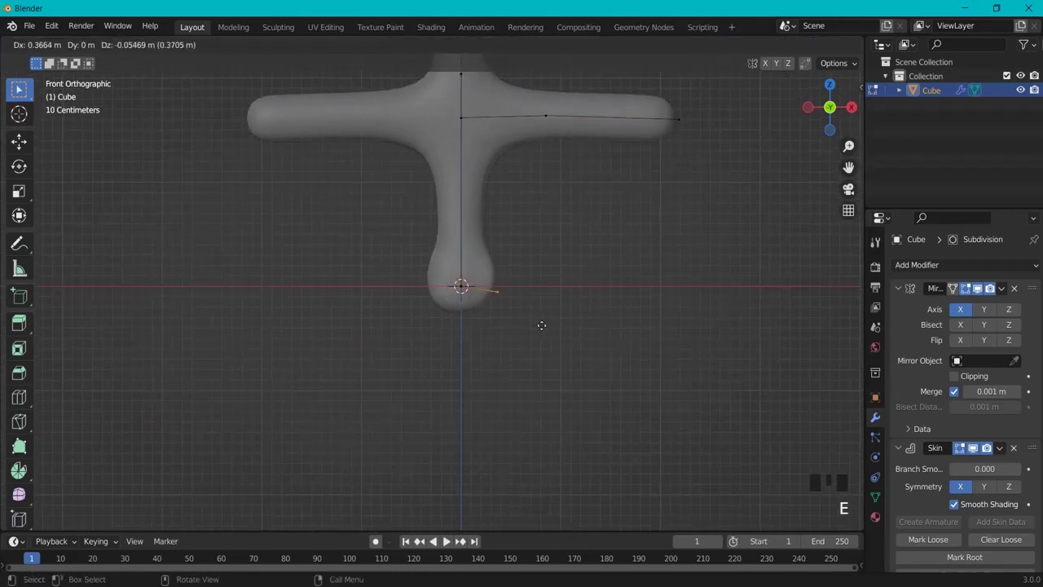
pyautogui.click(577, 344)
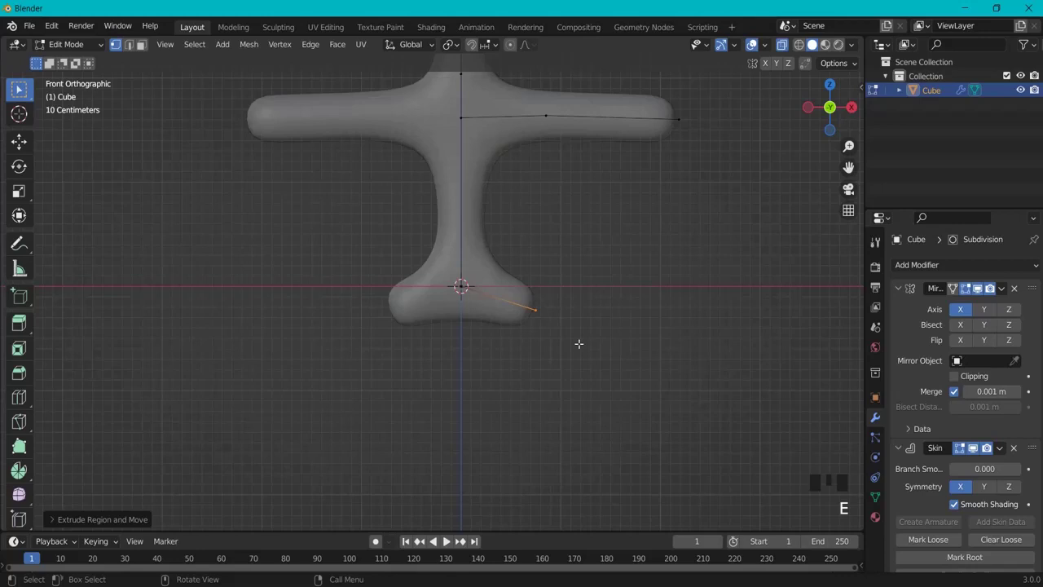
pyautogui.press('e')
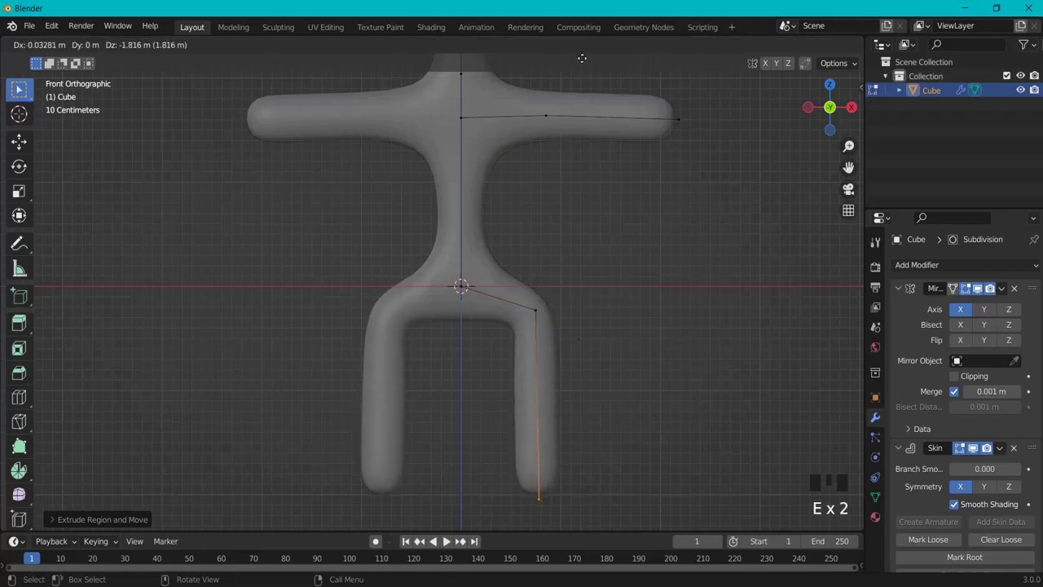
pyautogui.click(582, 58)
pyautogui.scroll(-2, 663, 306)
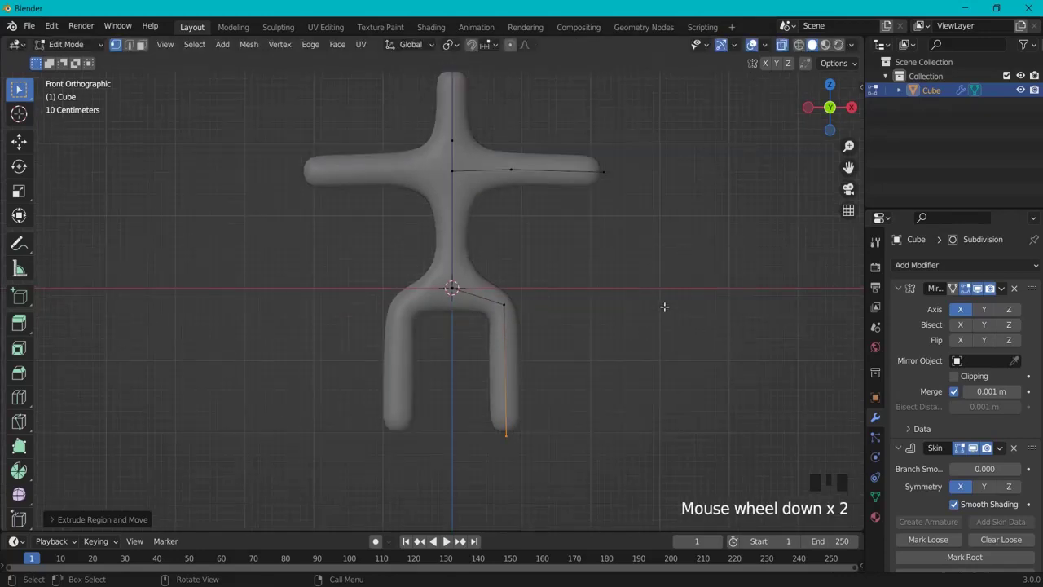
# - In Right Ortho view, extrude a short foot forward along Y from the leg's end
pyautogui.press('KP_3')
pyautogui.click(481, 458)
pyautogui.press('e')
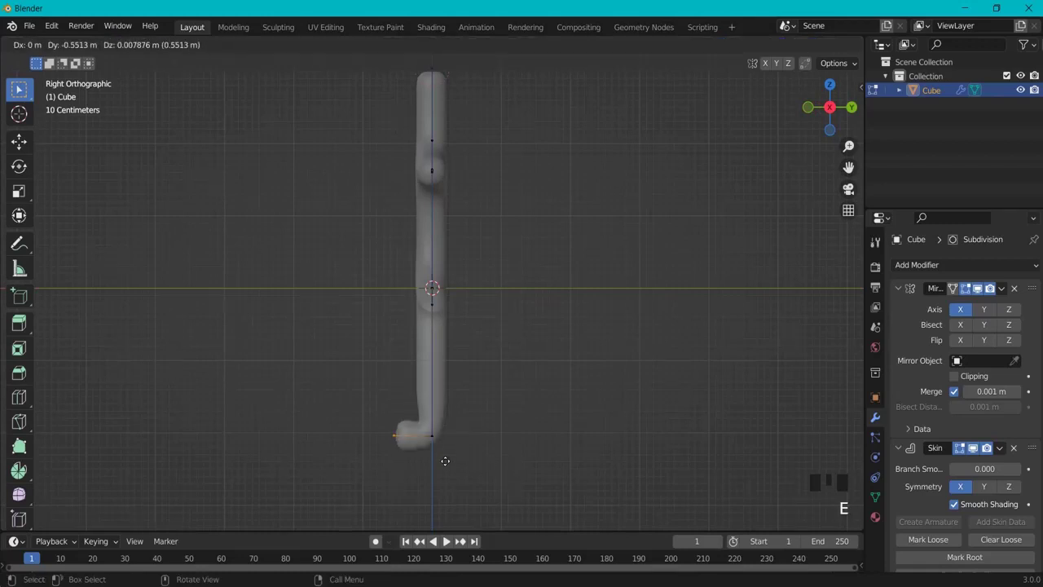
pyautogui.press('y')
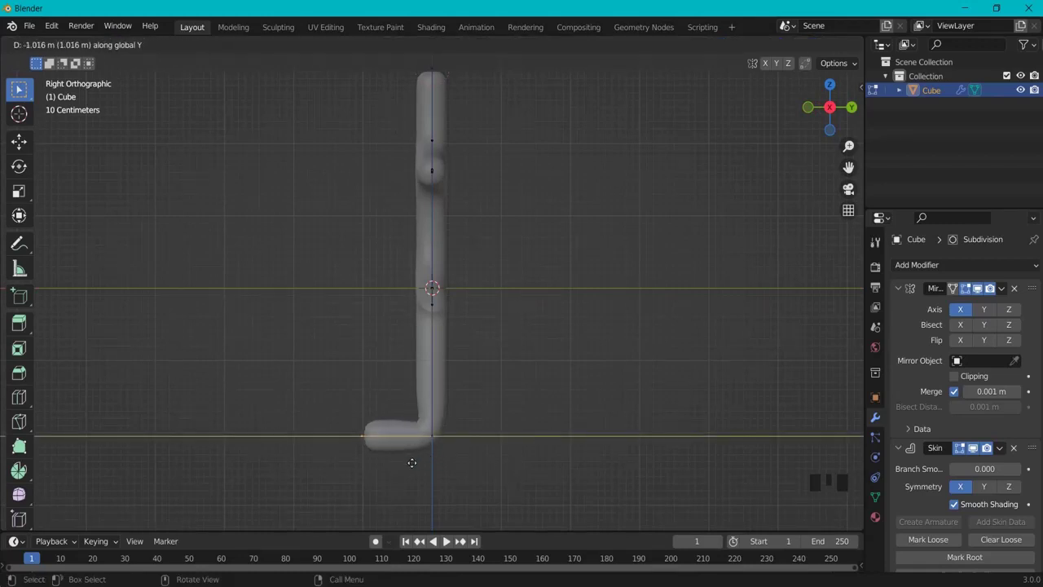
pyautogui.click(412, 462)
pyautogui.moveTo(474, 338); pyautogui.dragTo(603, 350, button='middle')
pyautogui.scroll(-2, 591, 311)
pyautogui.moveTo(591, 311); pyautogui.dragTo(571, 245, button='middle')
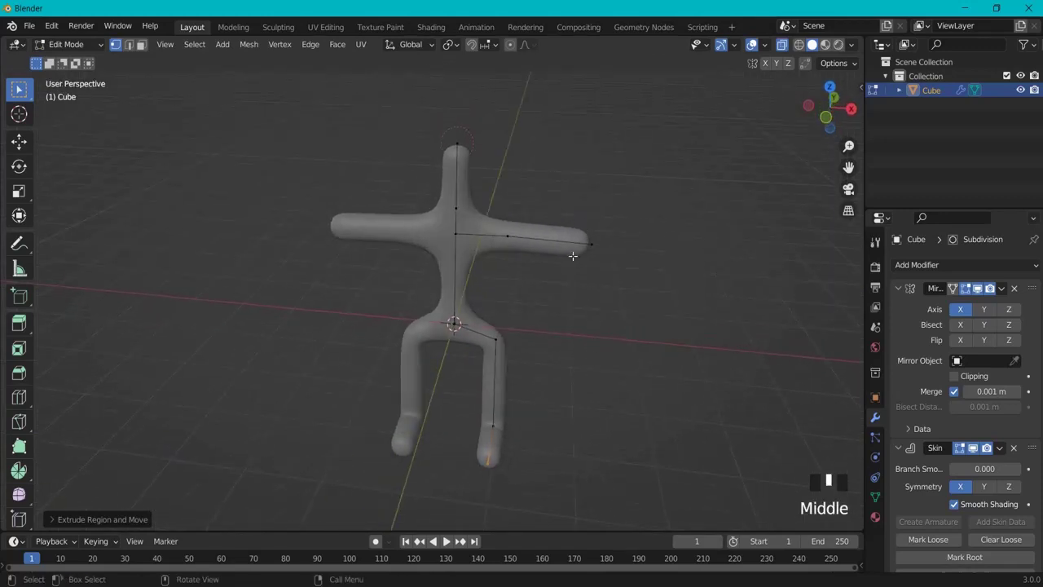
pyautogui.moveTo(564, 200); pyautogui.dragTo(618, 277)
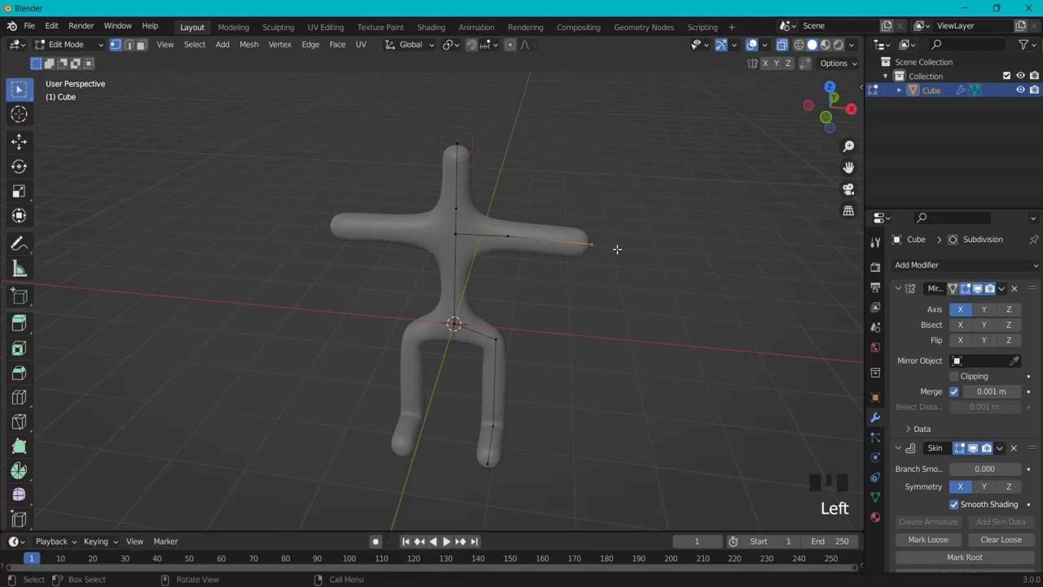
# - In Top Ortho view, extend the right arm tip straight outward along X
pyautogui.press('KP_7')
pyautogui.keyDown('shift'); pyautogui.moveTo(616, 257); pyautogui.dragTo(538, 321, button='middle'); pyautogui.keyUp('shift')
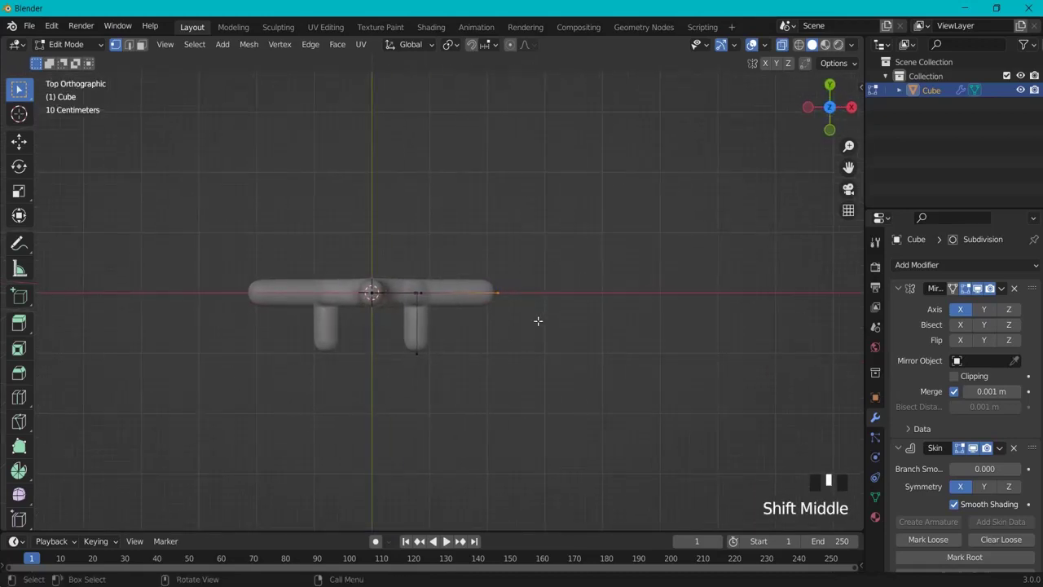
pyautogui.scroll(5, 545, 318)
pyautogui.keyDown('shift'); pyautogui.moveTo(613, 324); pyautogui.dragTo(559, 298, button='middle'); pyautogui.keyUp('shift')
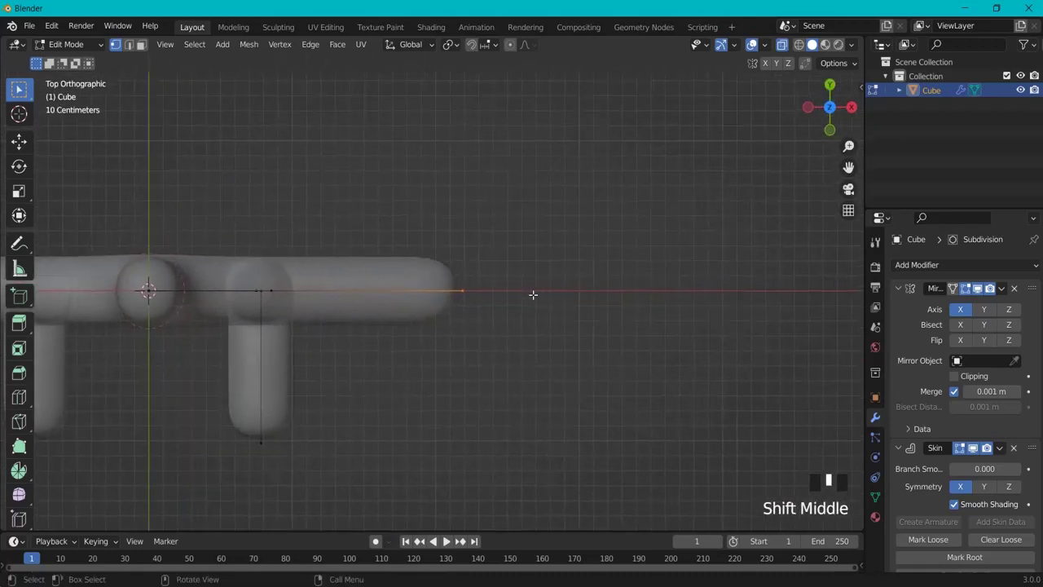
pyautogui.press('e')
pyautogui.press('x')
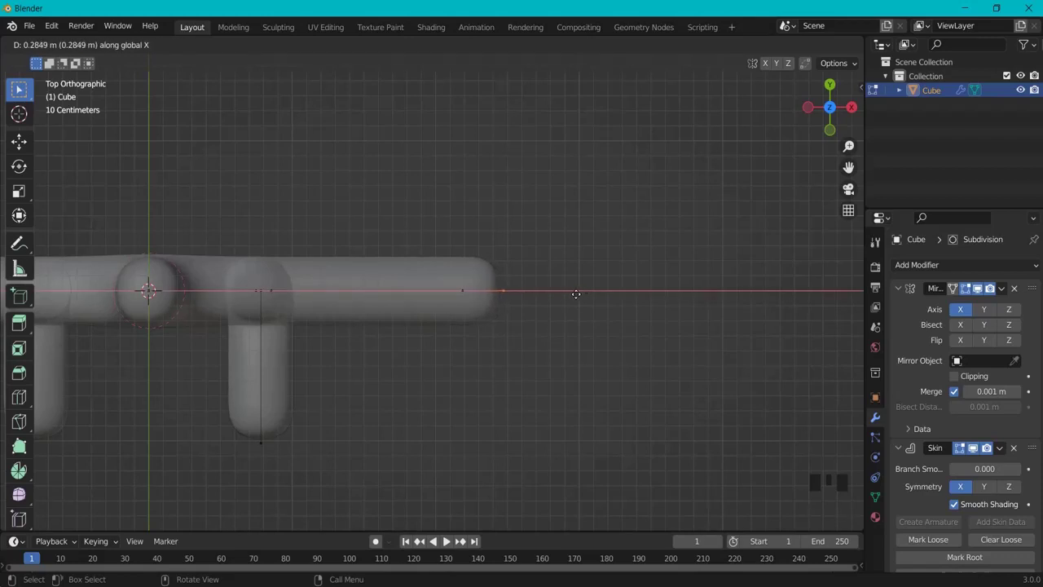
pyautogui.click(580, 294)
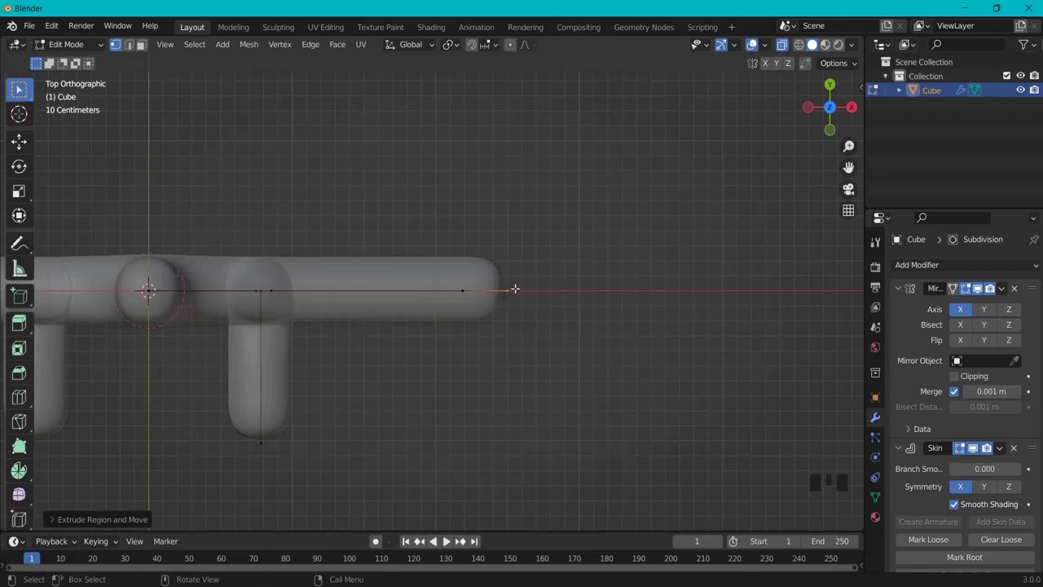
# - Extrude five short finger branches from the arm's end vertex
pyautogui.press('e')
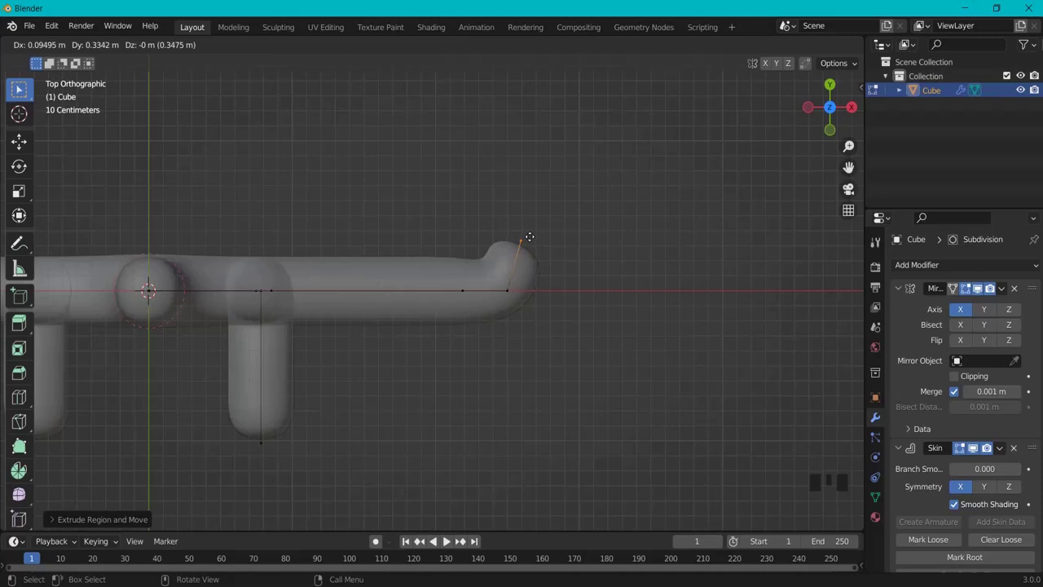
pyautogui.click(525, 233)
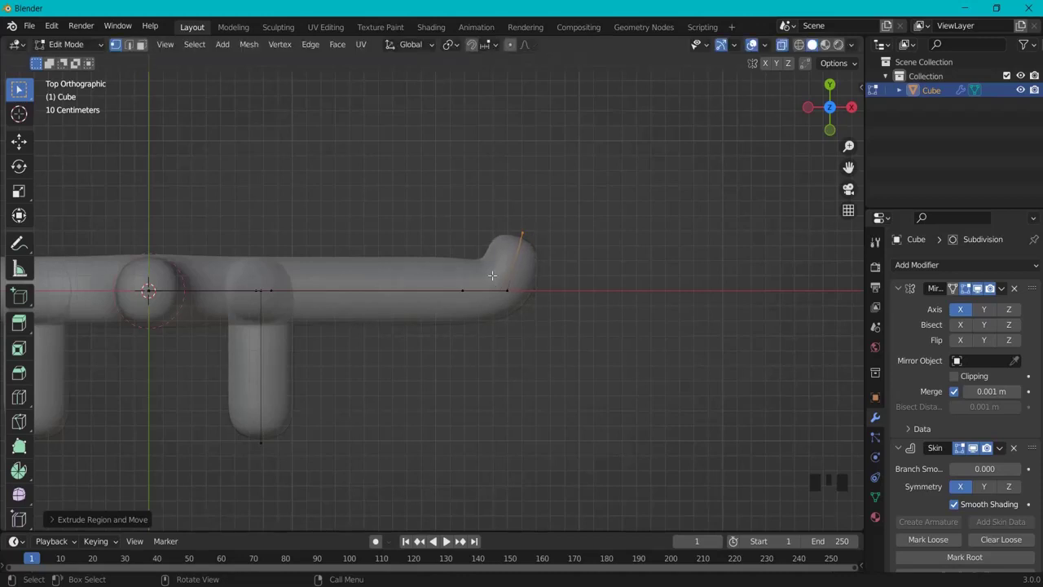
pyautogui.press('e')
pyautogui.click(572, 274)
pyautogui.click(556, 310)
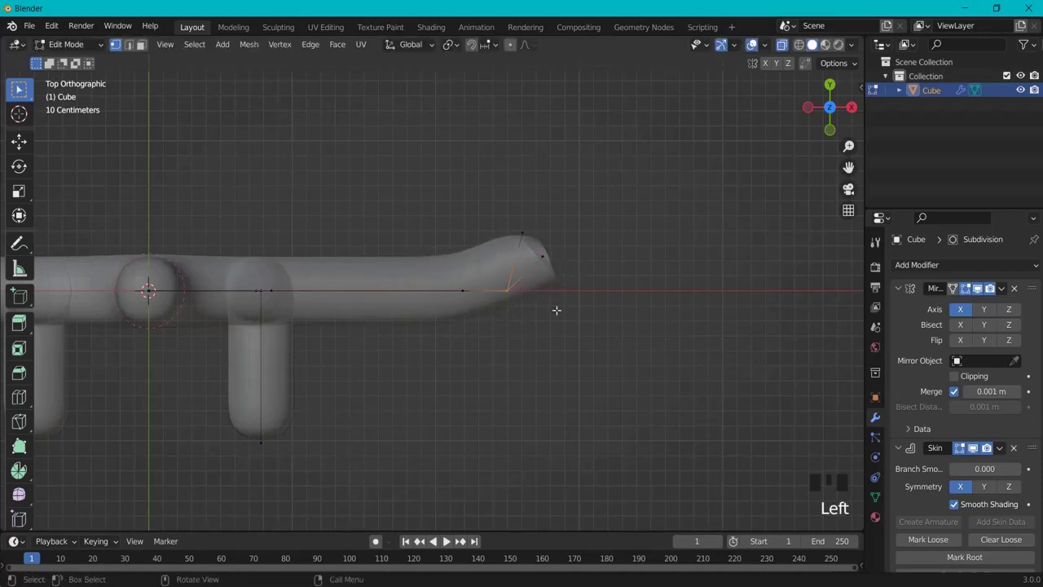
pyautogui.press('e')
pyautogui.click(577, 305)
pyautogui.click(503, 288)
pyautogui.press('e')
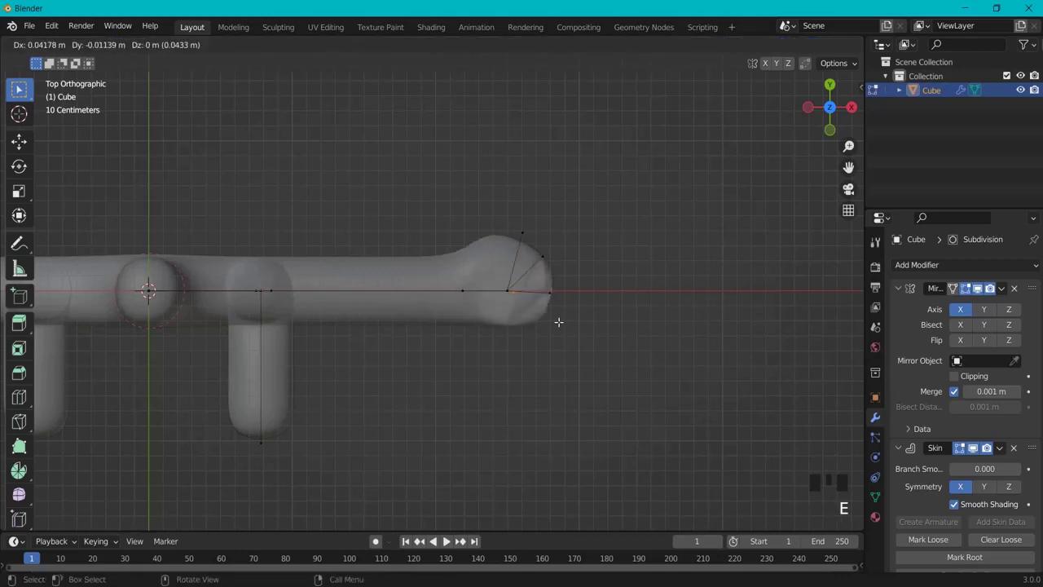
pyautogui.click(592, 344)
pyautogui.press('e')
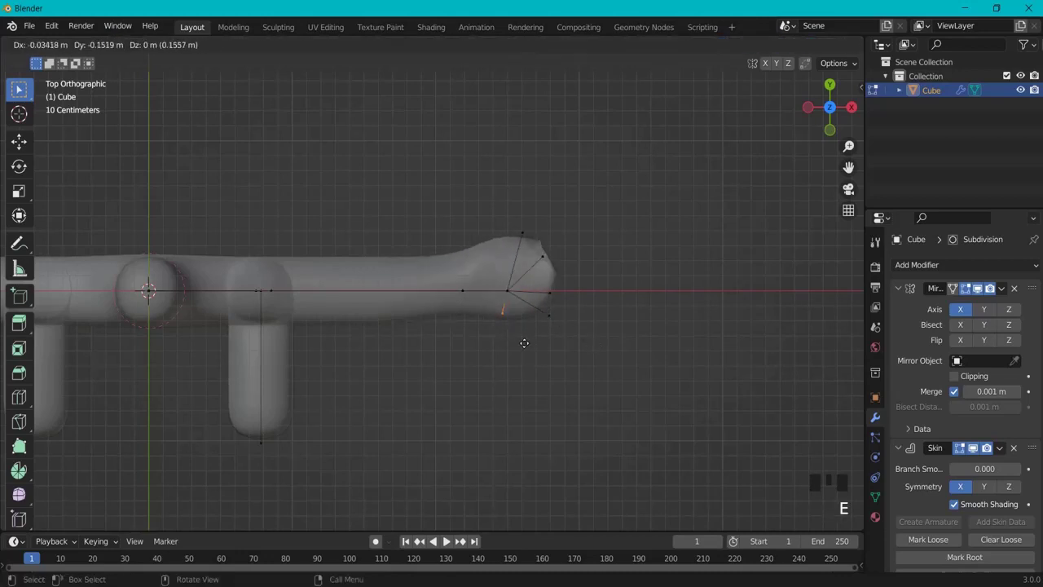
pyautogui.click(526, 347)
# - Thin the finger branches by shrinking their skin radius with Ctrl+A
pyautogui.scroll(-2, 541, 369)
pyautogui.moveTo(530, 373); pyautogui.dragTo(534, 301, button='middle')
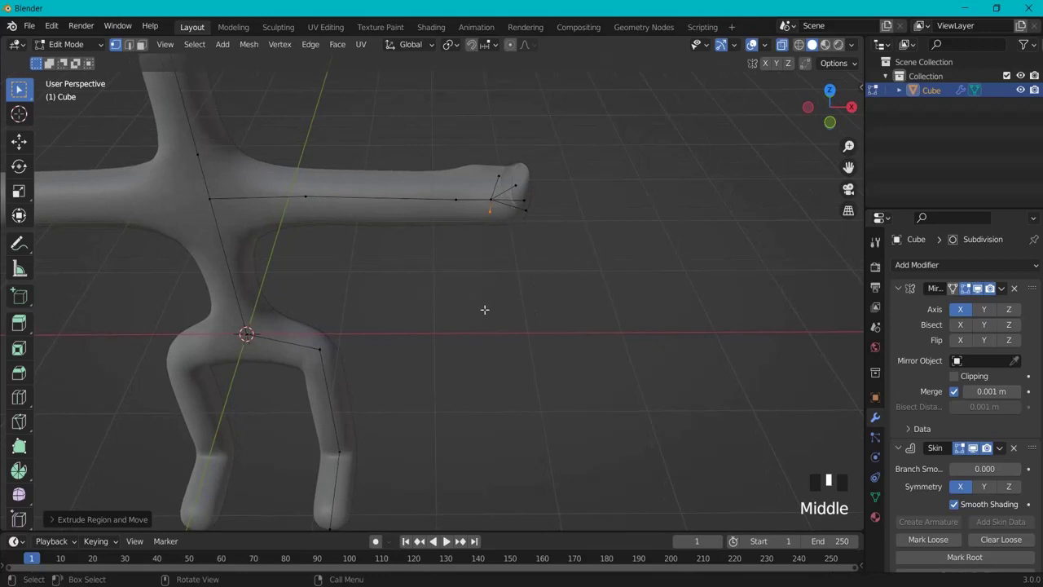
pyautogui.moveTo(464, 144); pyautogui.dragTo(561, 252)
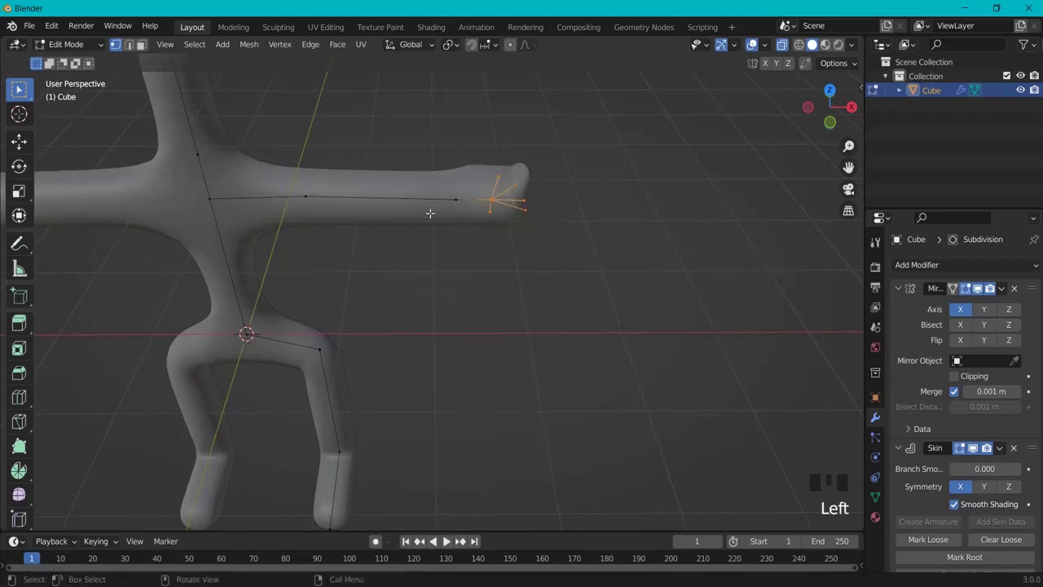
pyautogui.moveTo(542, 233); pyautogui.dragTo(525, 274, button='middle')
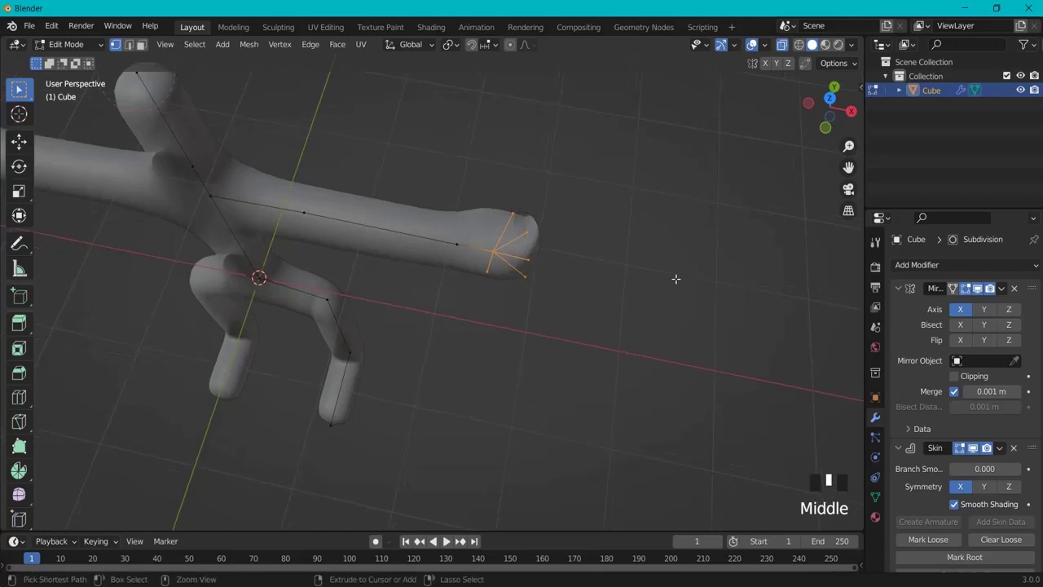
pyautogui.hotkey('ctrl', 'a')
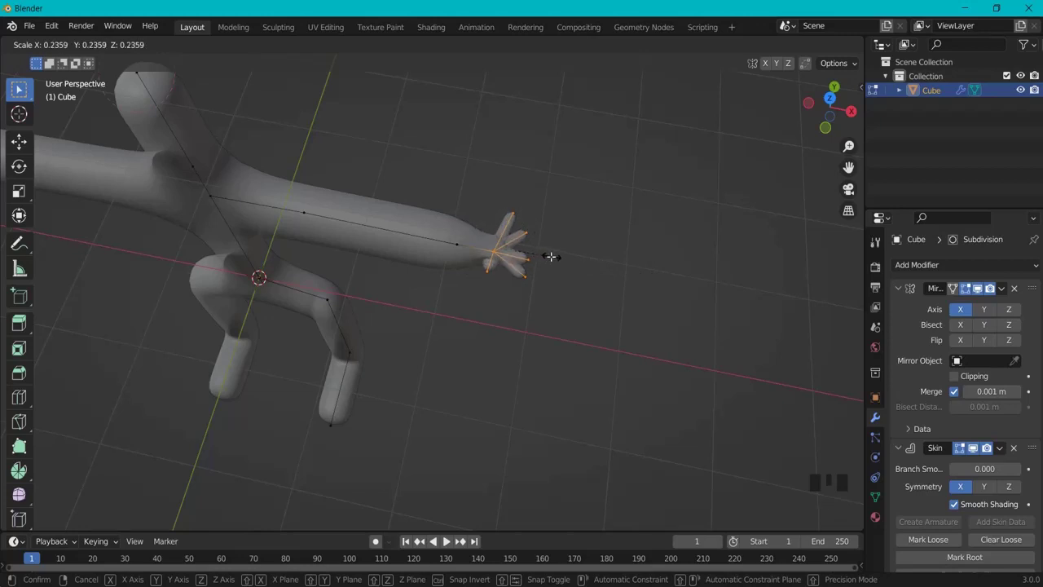
pyautogui.click(546, 256)
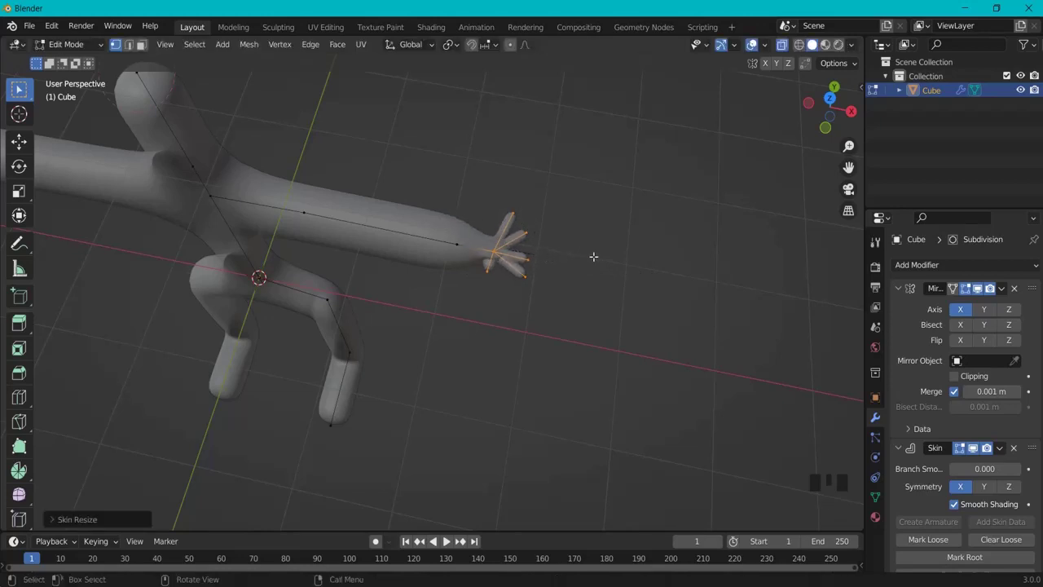
# - Raise the top finger's tip and extend that finger with two more segments
pyautogui.keyDown('shift'); pyautogui.moveTo(594, 256); pyautogui.dragTo(664, 257, button='middle'); pyautogui.keyUp('shift')
pyautogui.scroll(3, 578, 270)
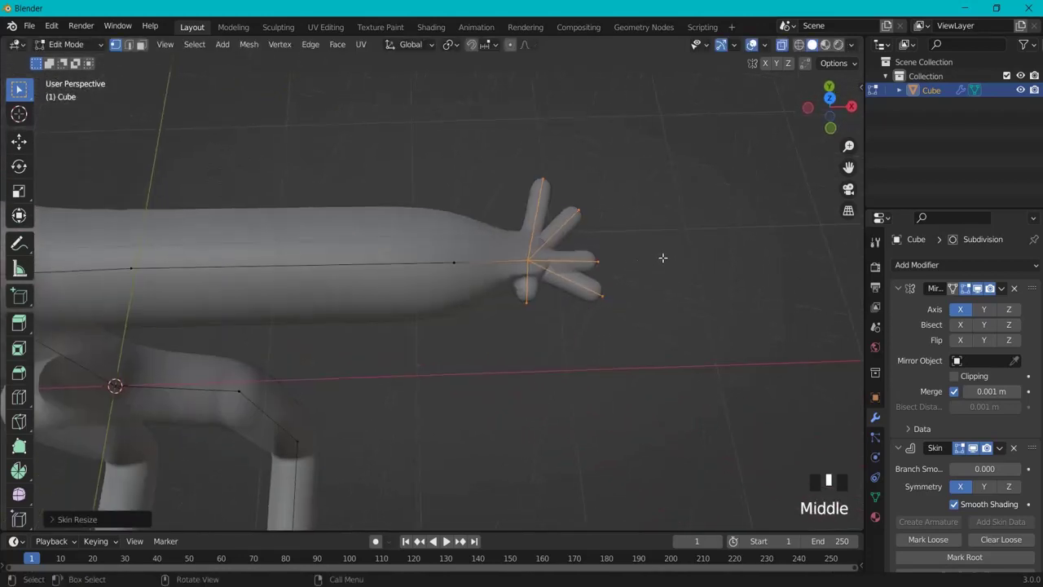
pyautogui.click(547, 172)
pyautogui.press('g')
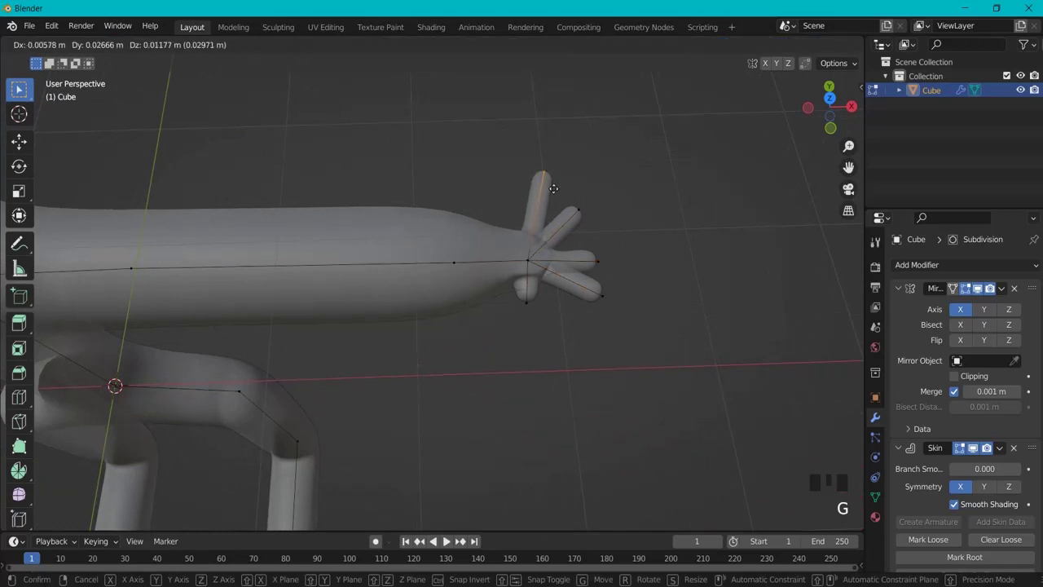
pyautogui.click(560, 179)
pyautogui.press('e')
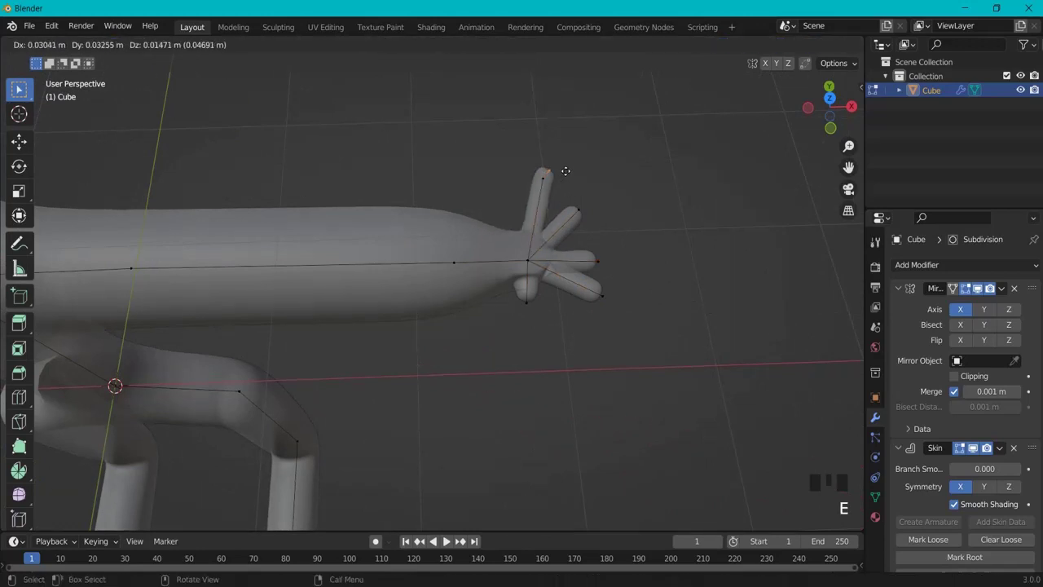
pyautogui.click(572, 162)
pyautogui.press('e')
pyautogui.click(599, 144)
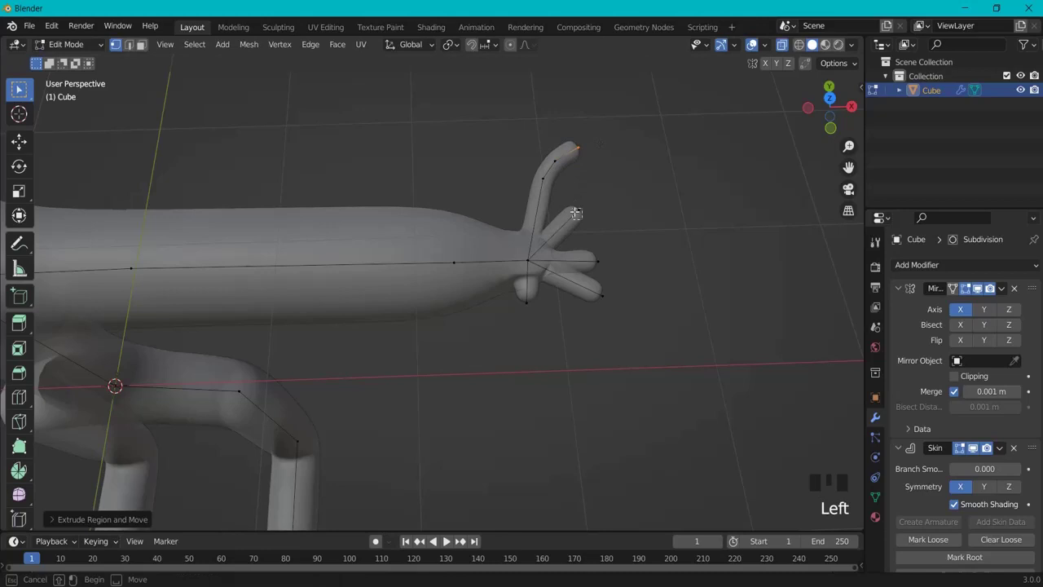
# - Extend the second, middle and lower fingers by two segments each, and the thumb by one
pyautogui.click(579, 210)
pyautogui.press('e')
pyautogui.click(629, 192)
pyautogui.press('e')
pyautogui.click(646, 185)
pyautogui.click(607, 261)
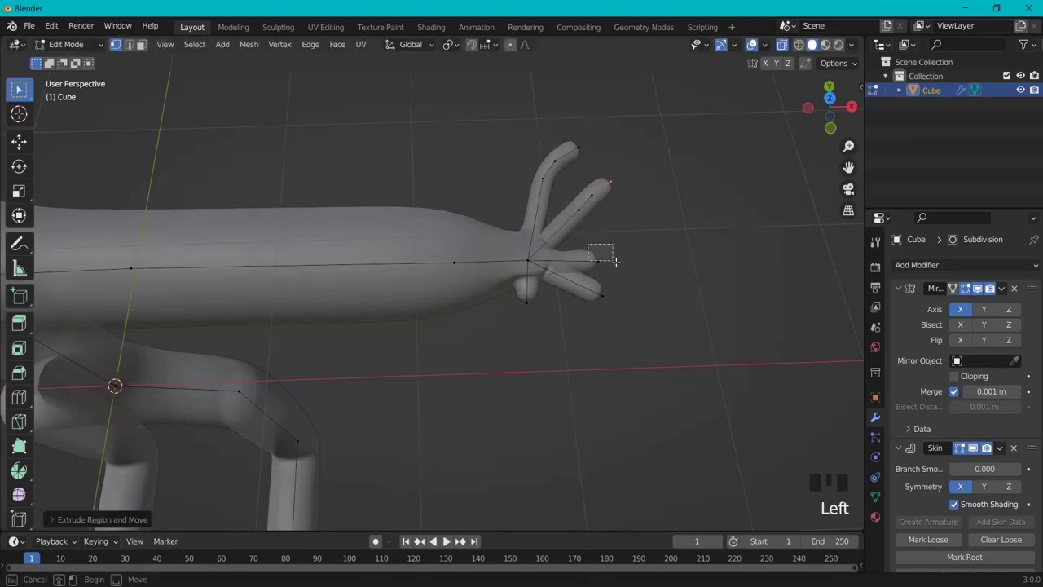
pyautogui.press('e')
pyautogui.click(658, 263)
pyautogui.press('e')
pyautogui.click(682, 264)
pyautogui.click(601, 295)
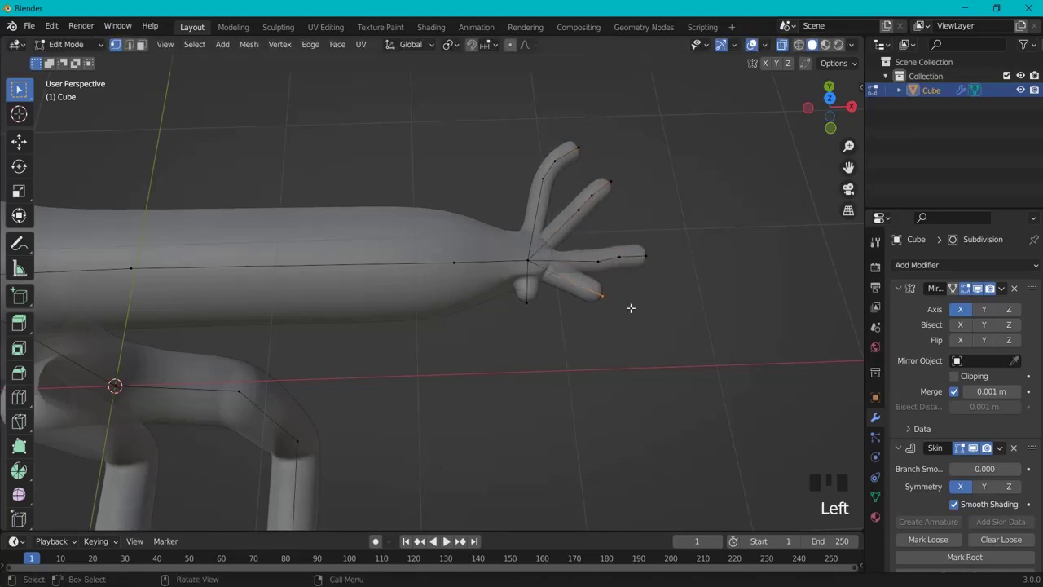
pyautogui.press('e')
pyautogui.click(658, 317)
pyautogui.press('e')
pyautogui.click(681, 326)
pyautogui.click(522, 295)
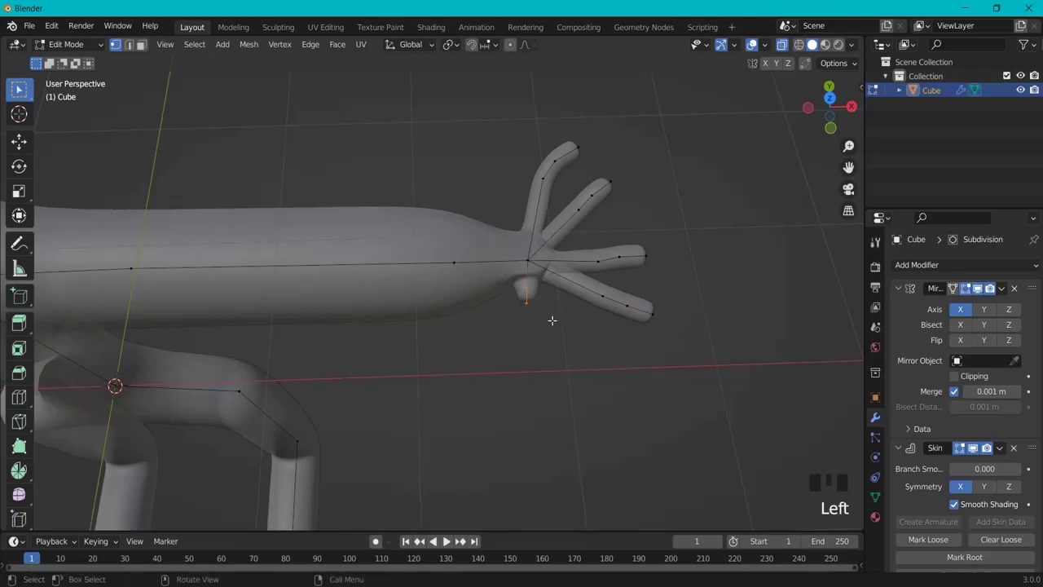
pyautogui.press('e')
pyautogui.click(574, 345)
# - Reposition the middle finger and move the lowest finger inward
pyautogui.moveTo(496, 122); pyautogui.dragTo(699, 394)
pyautogui.doubleClick(619, 257)
pyautogui.press('g')
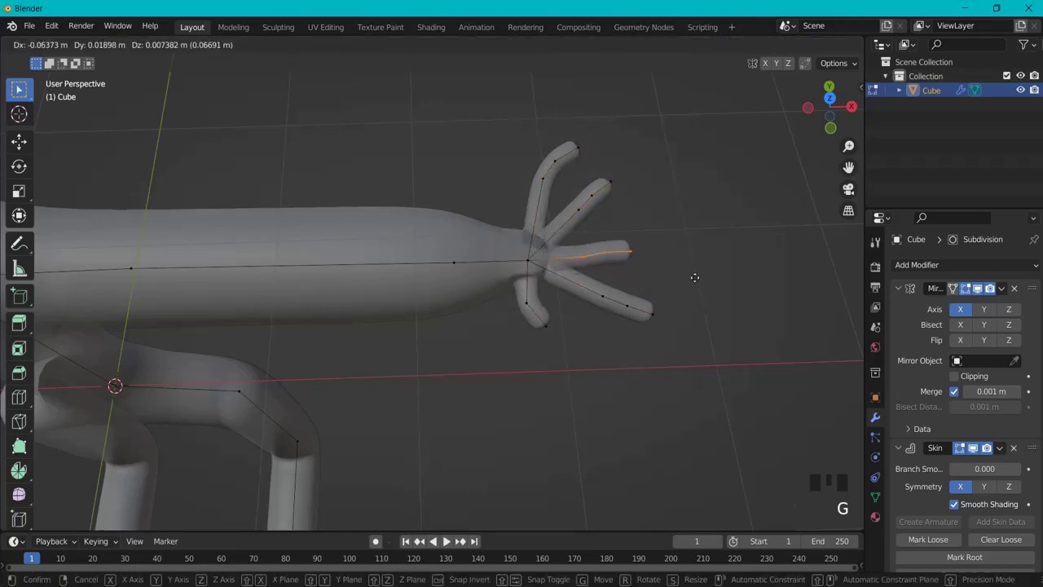
pyautogui.click(689, 279)
pyautogui.doubleClick(643, 311)
pyautogui.press('g')
pyautogui.click(683, 330)
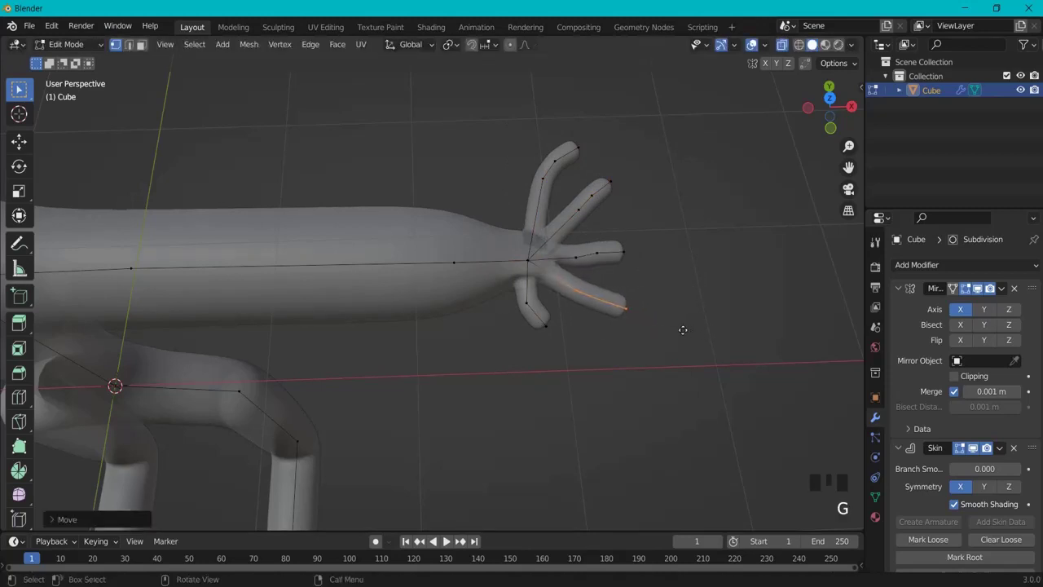
pyautogui.press('g')
pyautogui.click(619, 218)
# - Move the top finger into place and adjust its root vertex at the palm
pyautogui.doubleClick(563, 157)
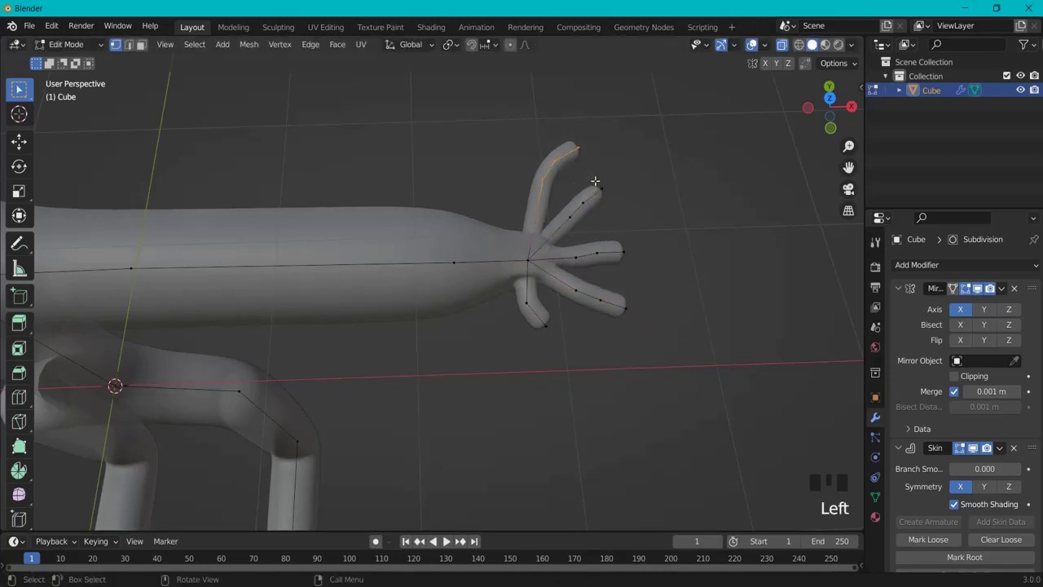
pyautogui.press('g')
pyautogui.click(578, 206)
pyautogui.doubleClick(542, 204)
pyautogui.press('g')
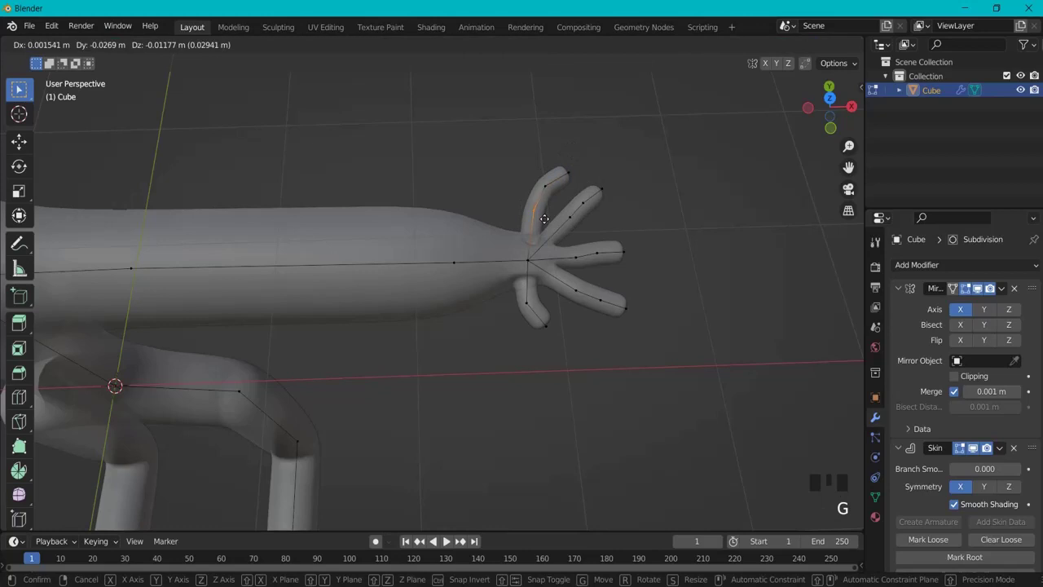
pyautogui.click(536, 262)
pyautogui.click(535, 262)
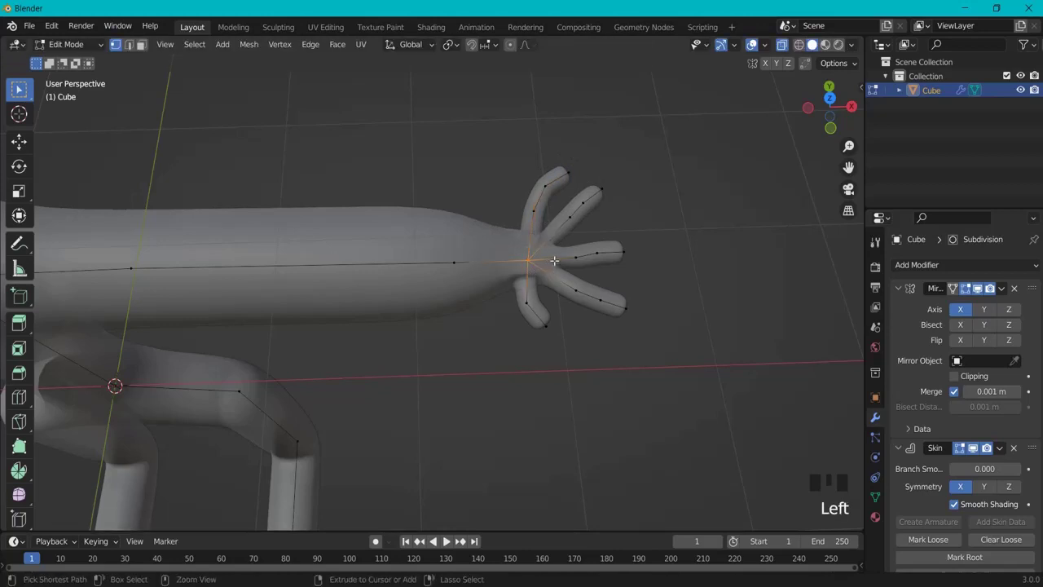
# - Shrink the skin radius at the finger root and at the wrist
pyautogui.hotkey('ctrl', 'a')
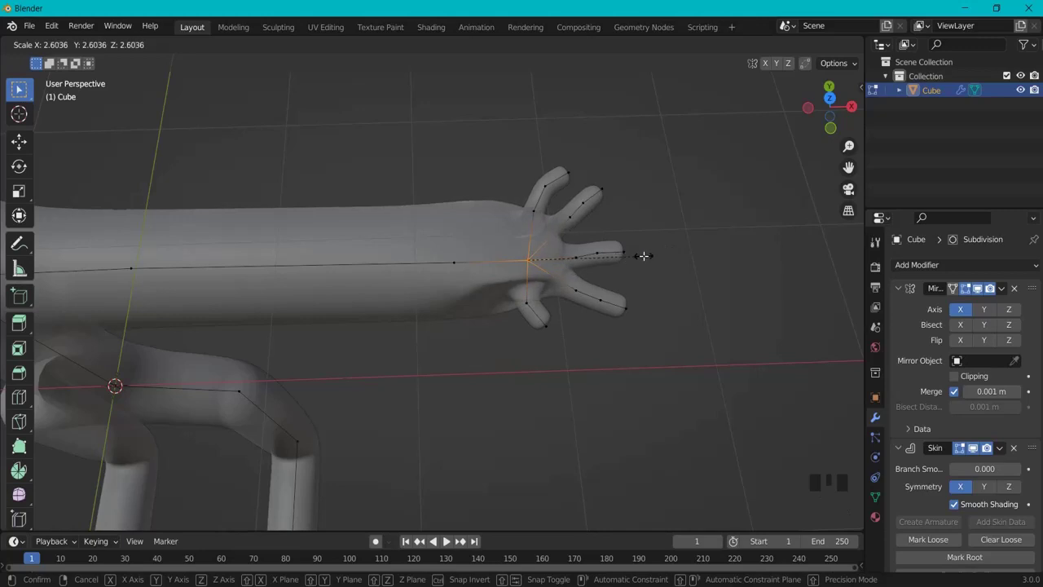
pyautogui.click(642, 252)
pyautogui.moveTo(424, 253); pyautogui.dragTo(486, 292)
pyautogui.hotkey('ctrl', 'a')
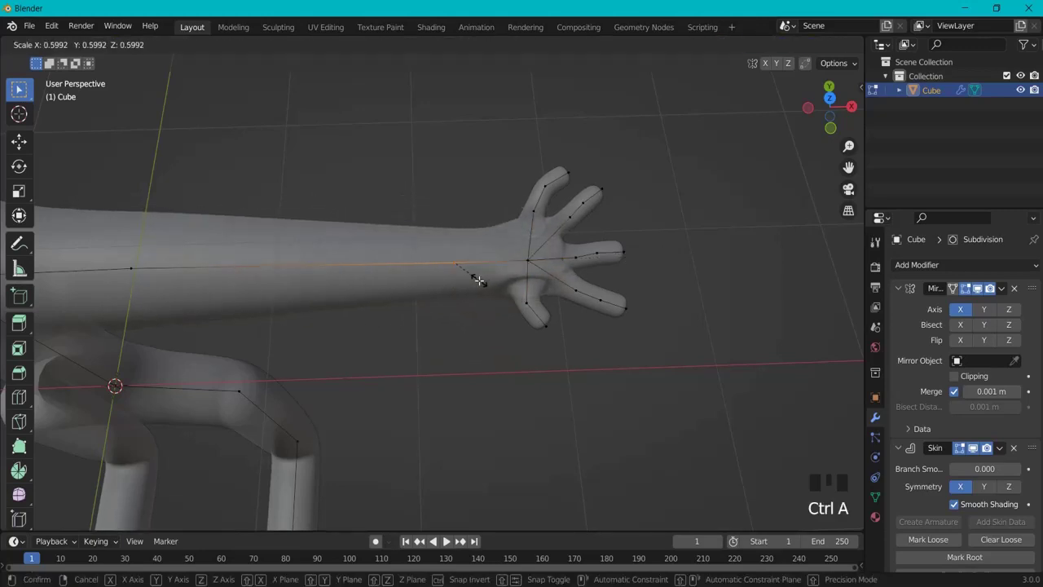
pyautogui.click(472, 277)
# - Add a forearm edge loop, slide its vertex along the arm, and thin its skin
pyautogui.hotkey('ctrl', 'r')
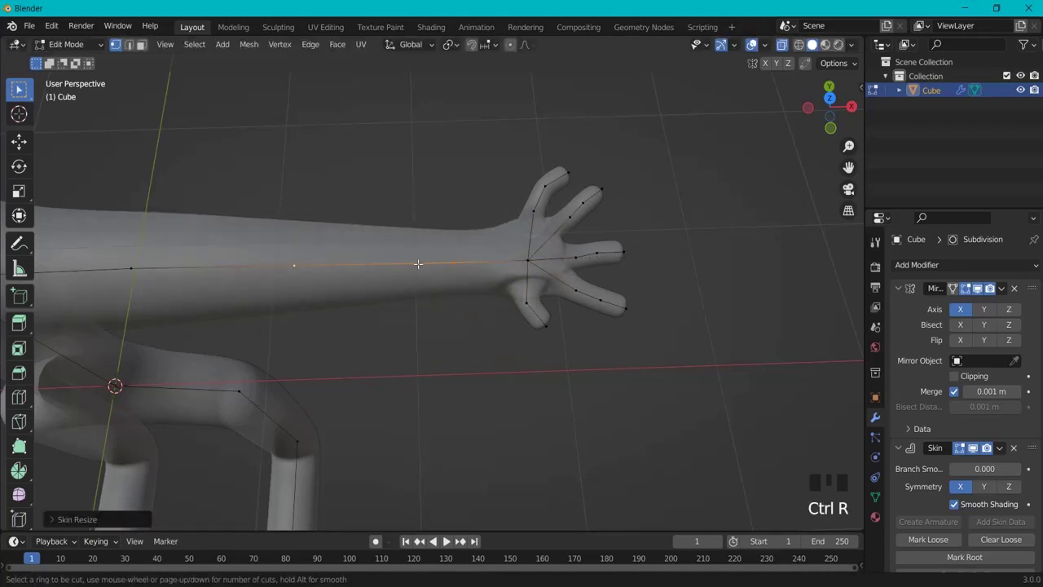
pyautogui.moveTo(418, 264); pyautogui.dragTo(413, 264)
pyautogui.press('g')
pyautogui.press('g')
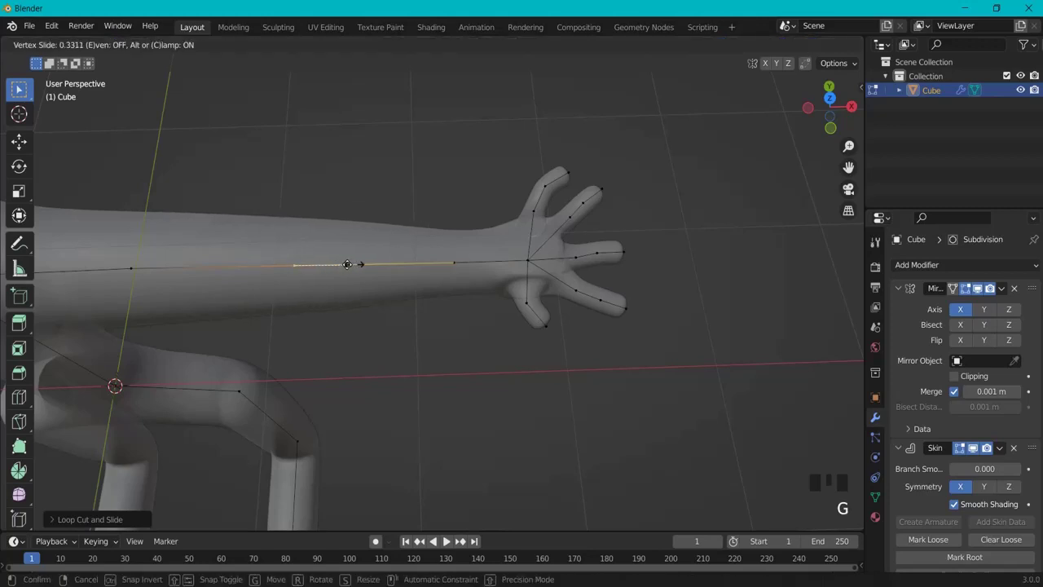
pyautogui.click(434, 265)
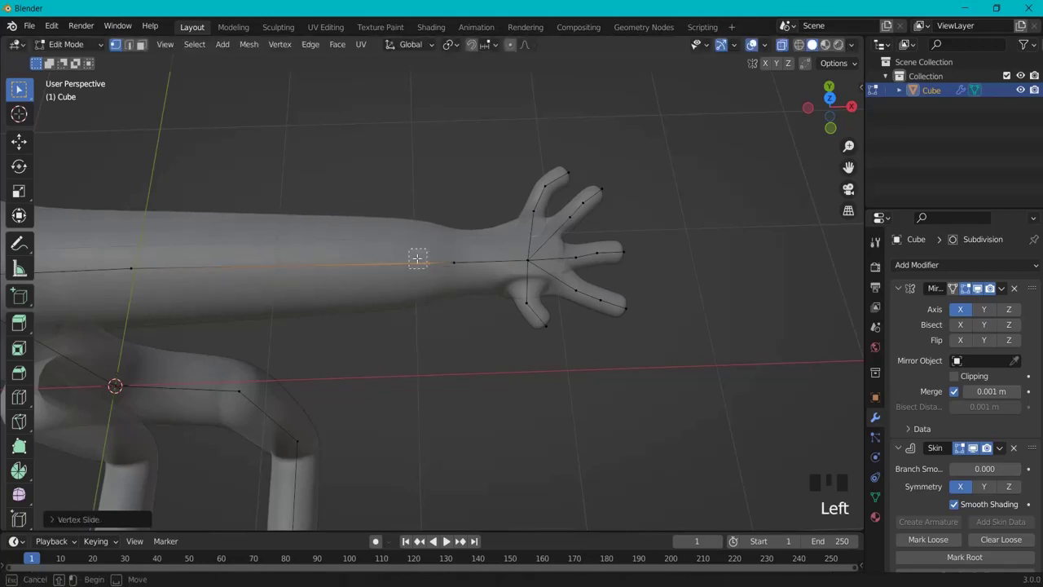
pyautogui.hotkey('ctrl', 'a')
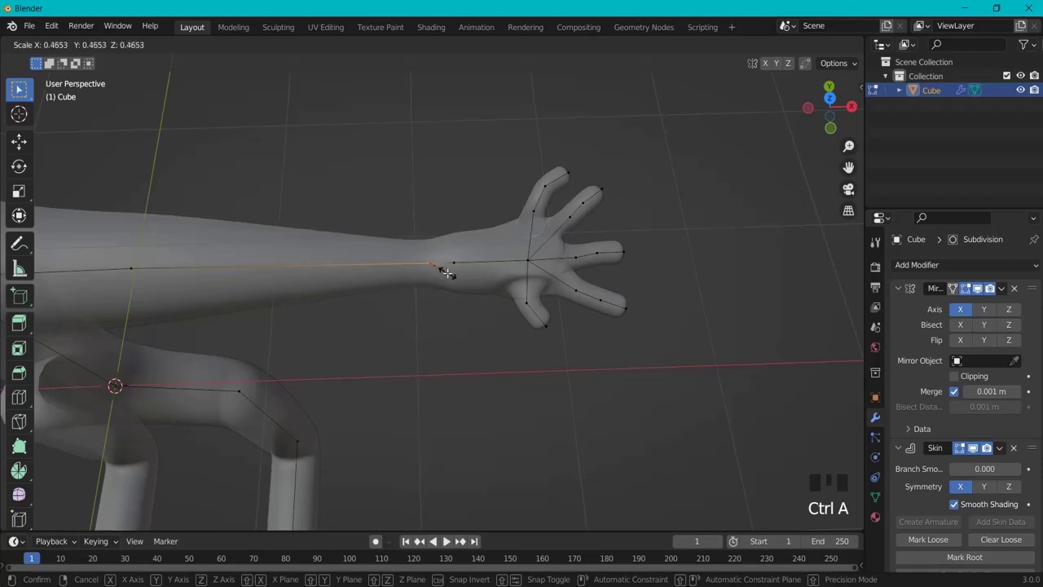
pyautogui.click(357, 256)
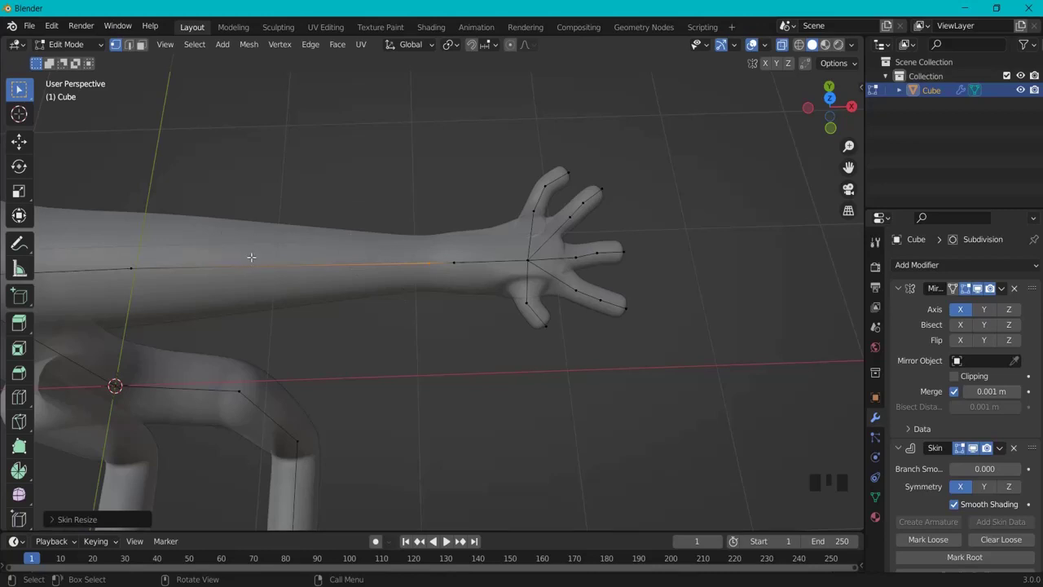
# - Add an upper-arm edge loop, slide its vertex into place, and resize its skin
pyautogui.hotkey('ctrl', 'r')
pyautogui.click(283, 265)
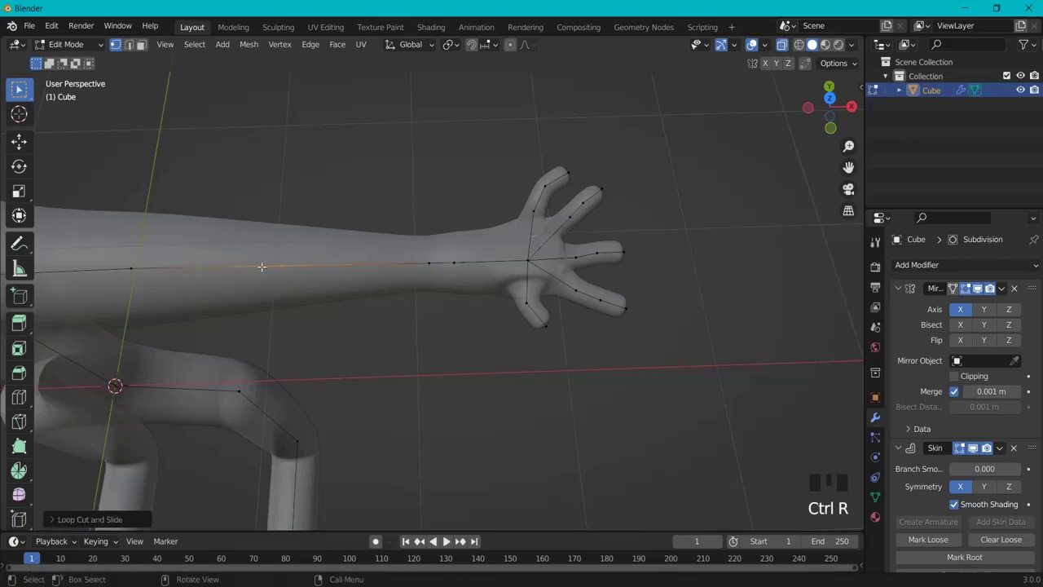
pyautogui.press('g')
pyautogui.press('g')
pyautogui.click(227, 269)
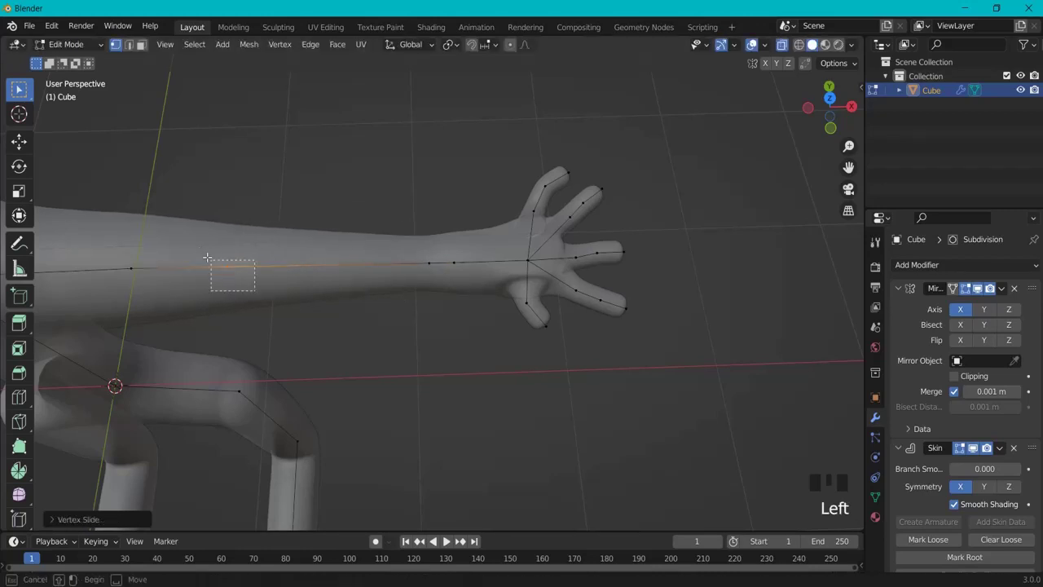
pyautogui.hotkey('ctrl', 'a')
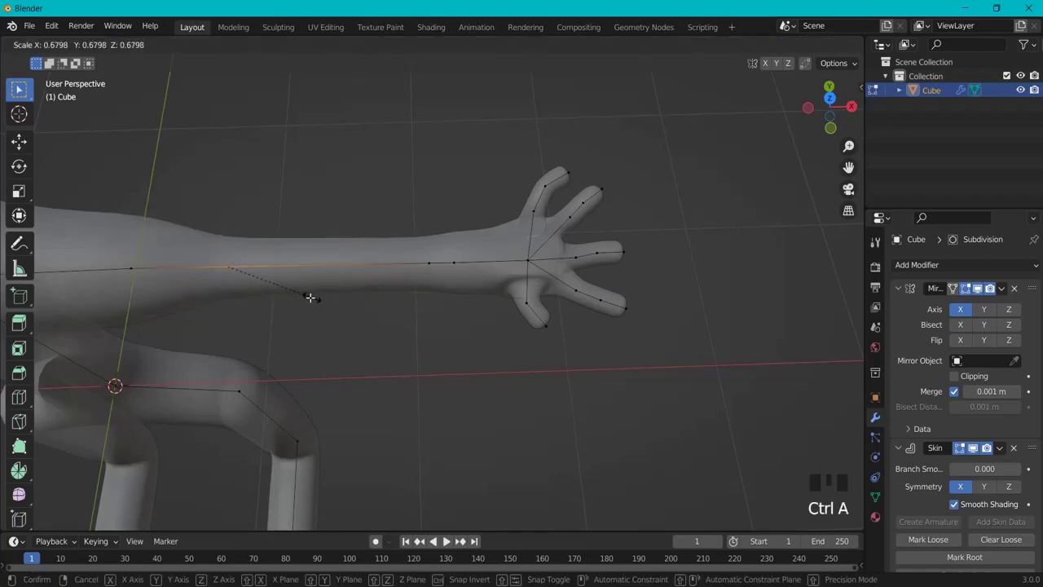
pyautogui.click(334, 303)
# - Reposition an arm vertex and make its skin slightly thinner
pyautogui.press('g')
pyautogui.press('g')
pyautogui.press('g')
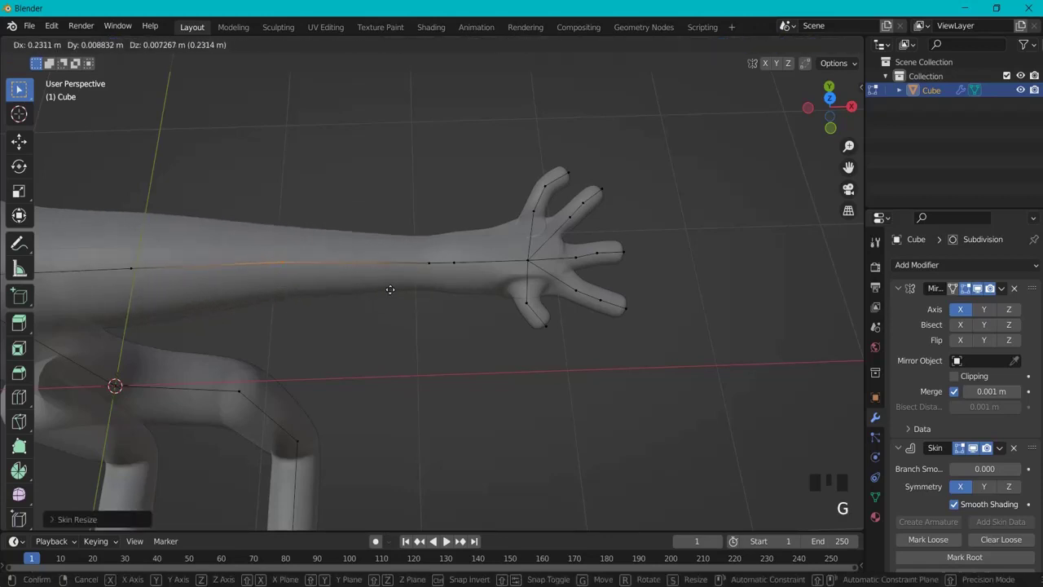
pyautogui.click(456, 290)
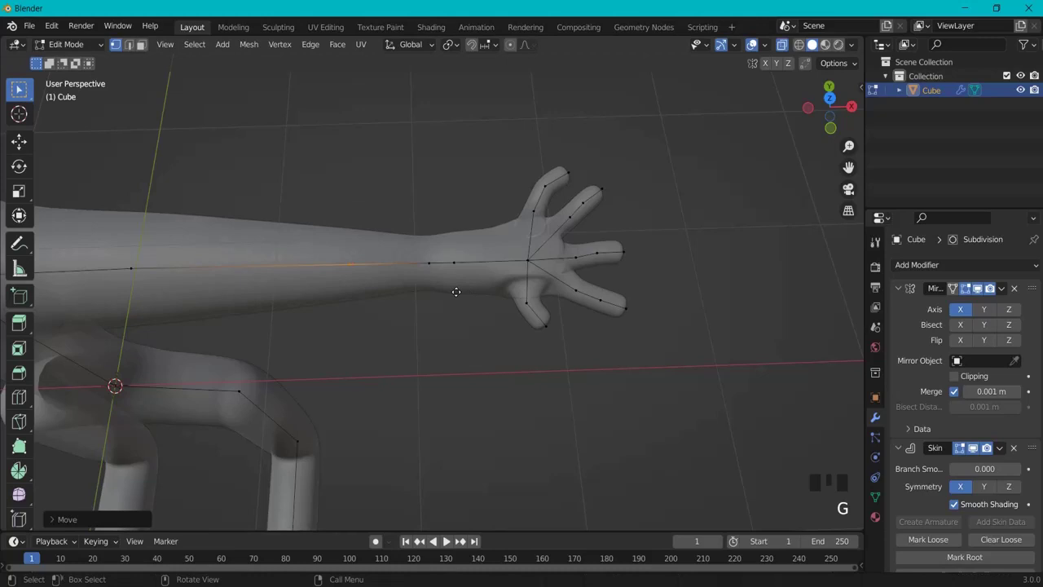
pyautogui.hotkey('ctrl', 'a')
pyautogui.click(426, 290)
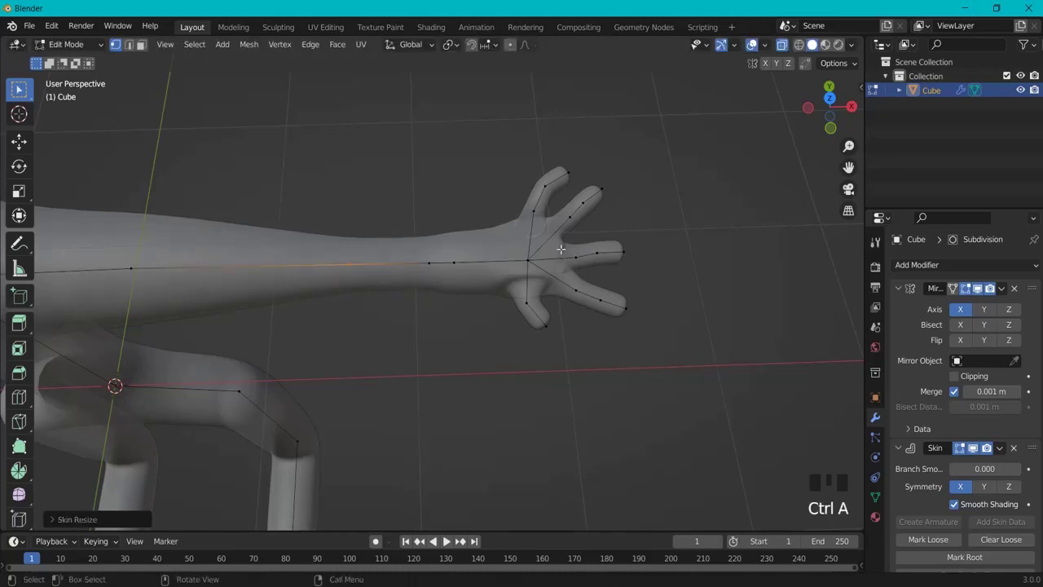
# - Shrink the skin thickness of the whole hand
pyautogui.moveTo(491, 162); pyautogui.dragTo(725, 373)
pyautogui.hotkey('ctrl', 'a')
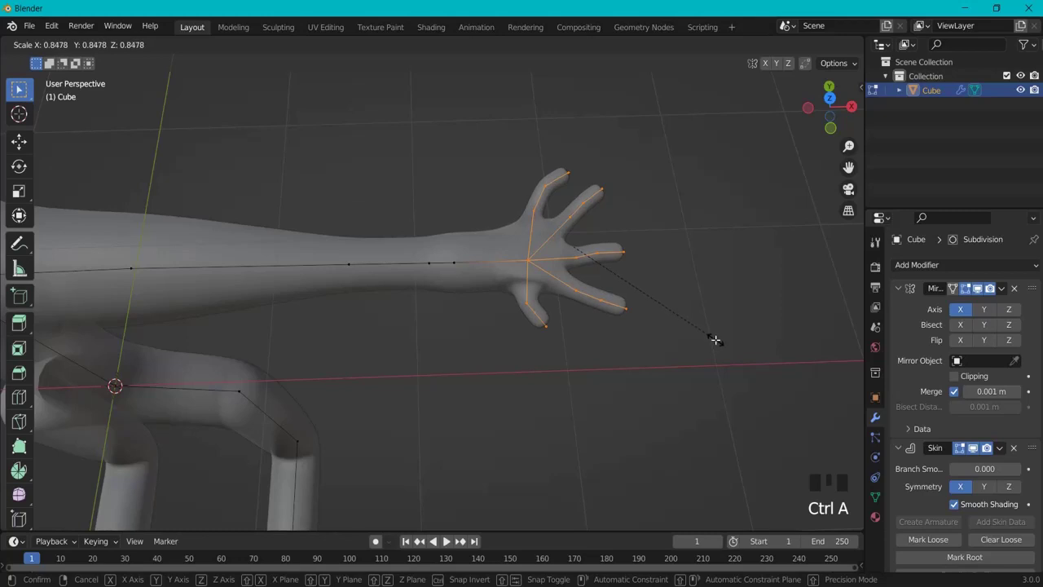
pyautogui.click(715, 340)
pyautogui.click(689, 304)
pyautogui.moveTo(698, 315); pyautogui.dragTo(673, 277, button='middle')
# - Nudge the first fingertip into a more natural position
pyautogui.click(566, 158)
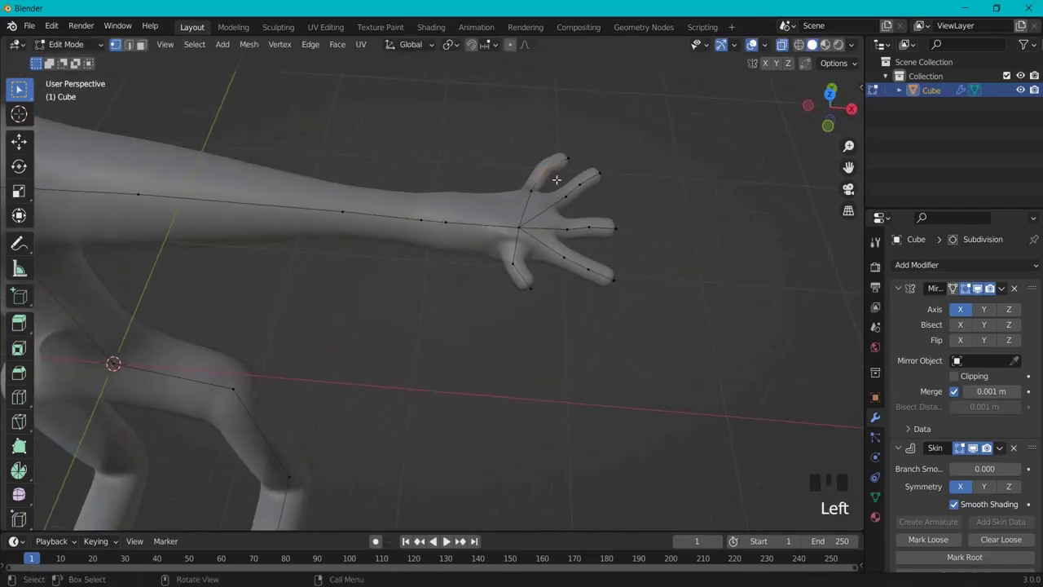
pyautogui.press('g')
pyautogui.click(577, 167)
pyautogui.press('g')
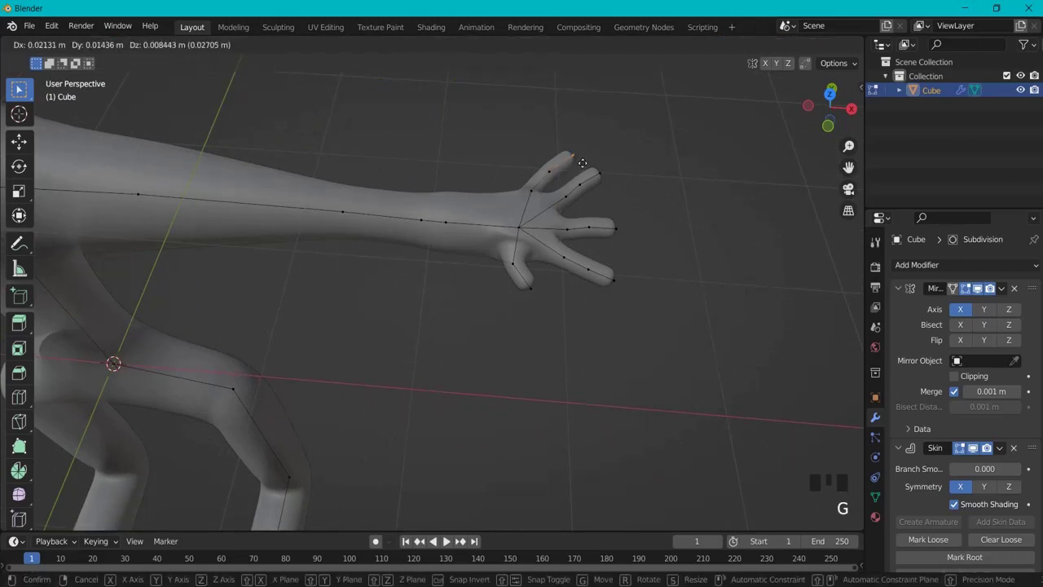
pyautogui.click(612, 186)
pyautogui.click(584, 173)
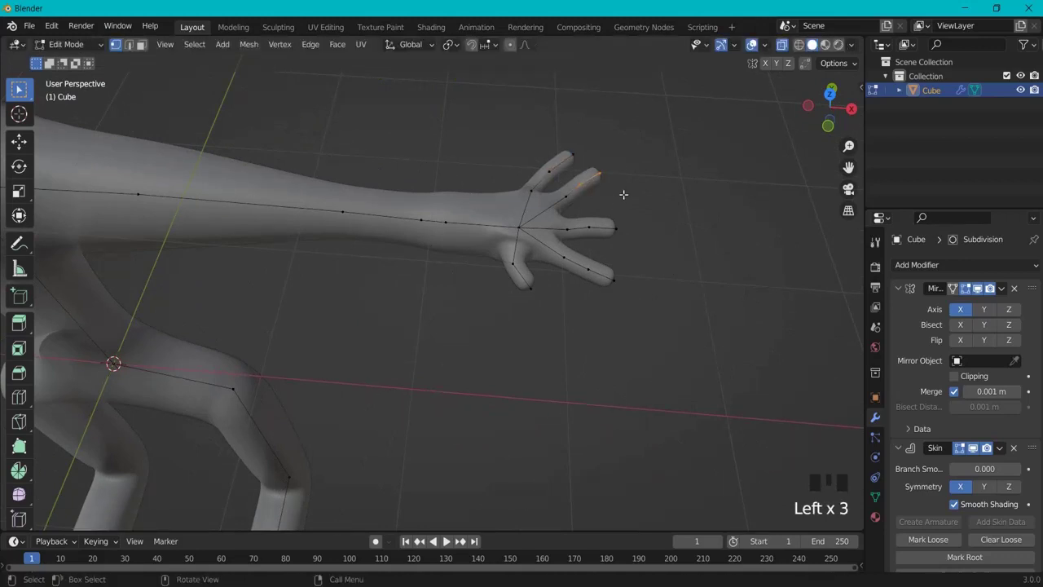
pyautogui.press('g')
pyautogui.rightClick(624, 201)
# - Move the middle fingertip into a more natural position
pyautogui.click(617, 229)
pyautogui.press('g')
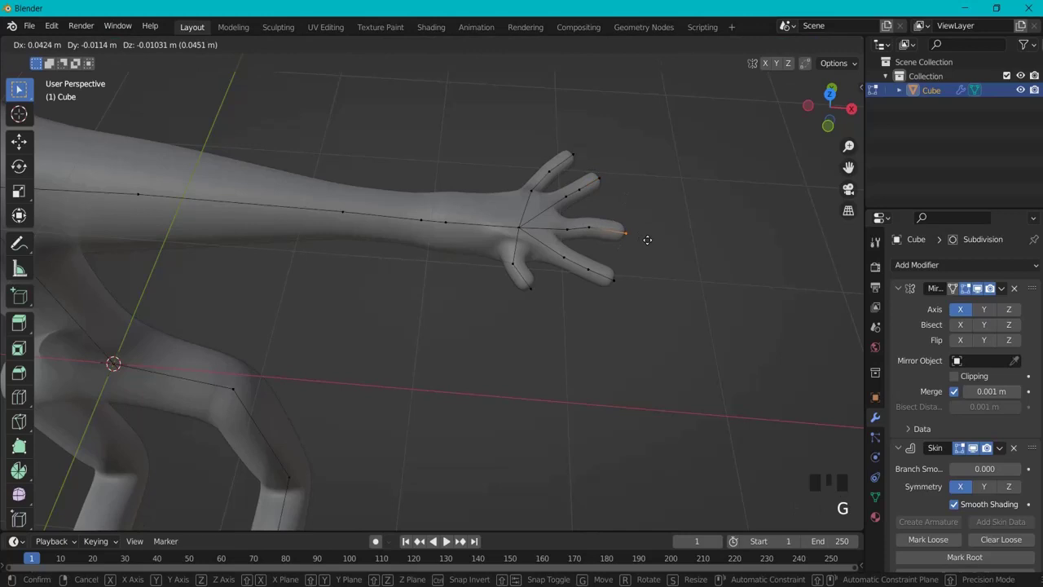
pyautogui.click(647, 239)
pyautogui.press('g')
pyautogui.rightClick(608, 347)
pyautogui.scroll(-2, 484, 291)
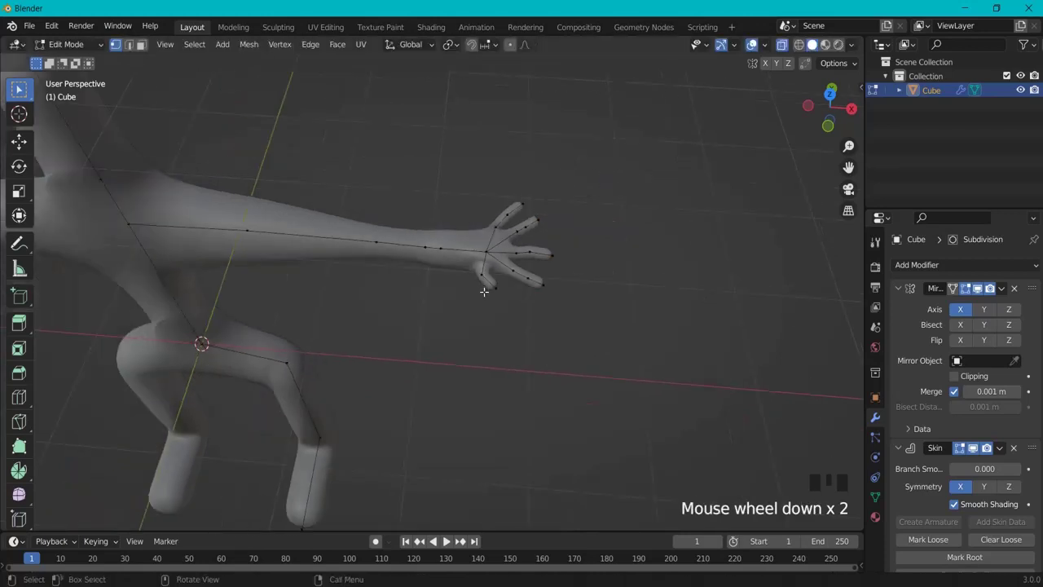
pyautogui.scroll(-2, 484, 291)
pyautogui.moveTo(377, 291); pyautogui.dragTo(435, 201, button='middle')
# - Add a centred edge loop on the neck
pyautogui.scroll(1, 460, 136)
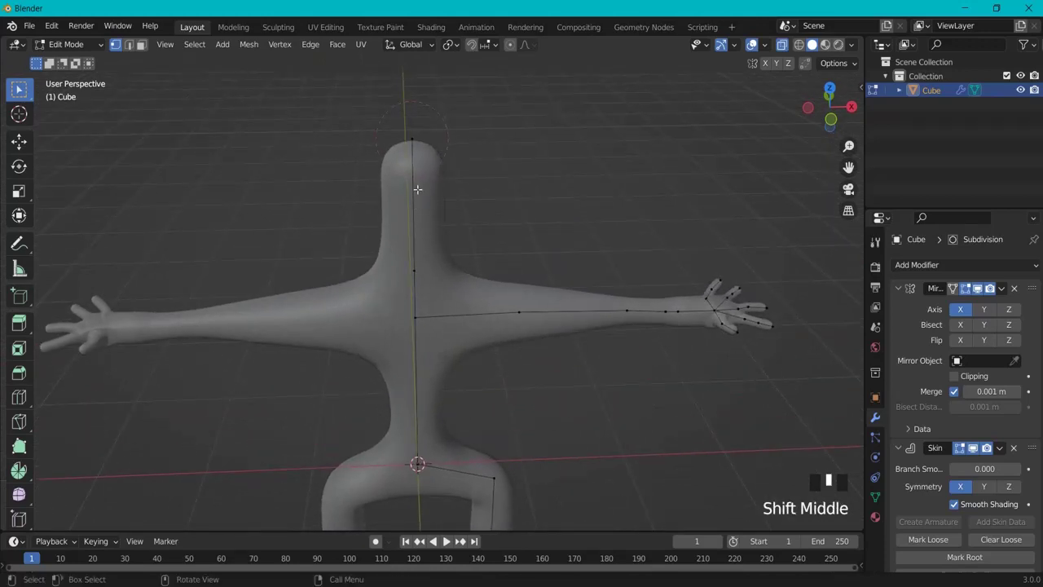
pyautogui.hotkey('ctrl', 'r')
pyautogui.click(417, 206)
pyautogui.rightClick(416, 206)
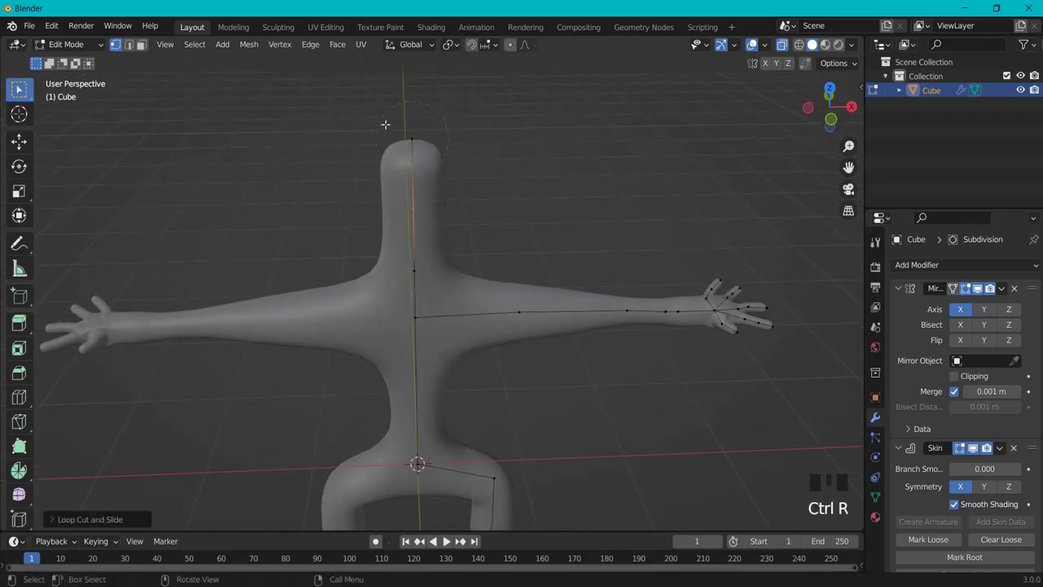
# - Enlarge the head-top vertex's skin radius and bevel it into a rounded head
pyautogui.moveTo(382, 124); pyautogui.dragTo(479, 248)
pyautogui.hotkey('ctrl', 'a')
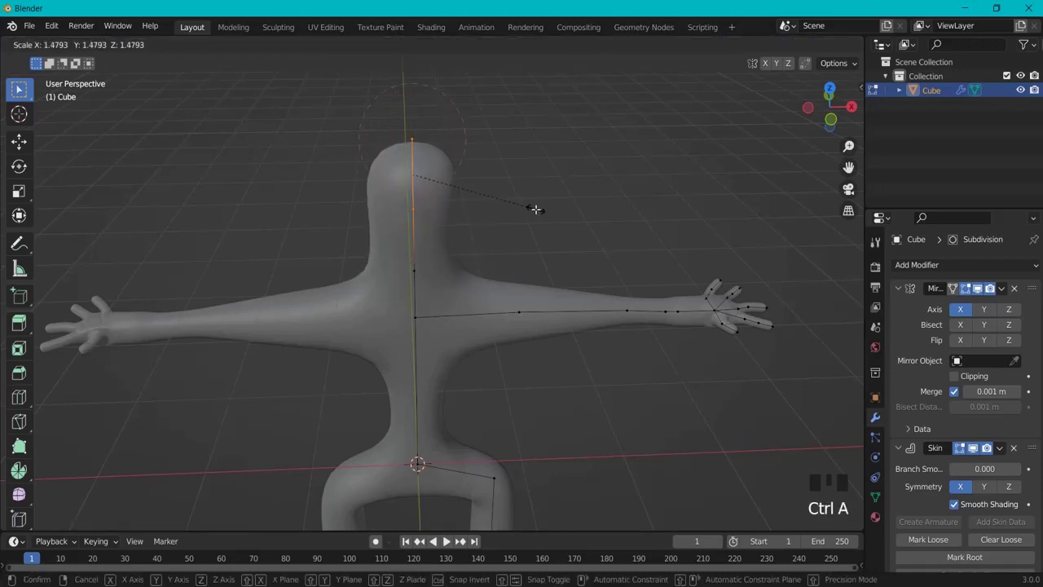
pyautogui.click(563, 212)
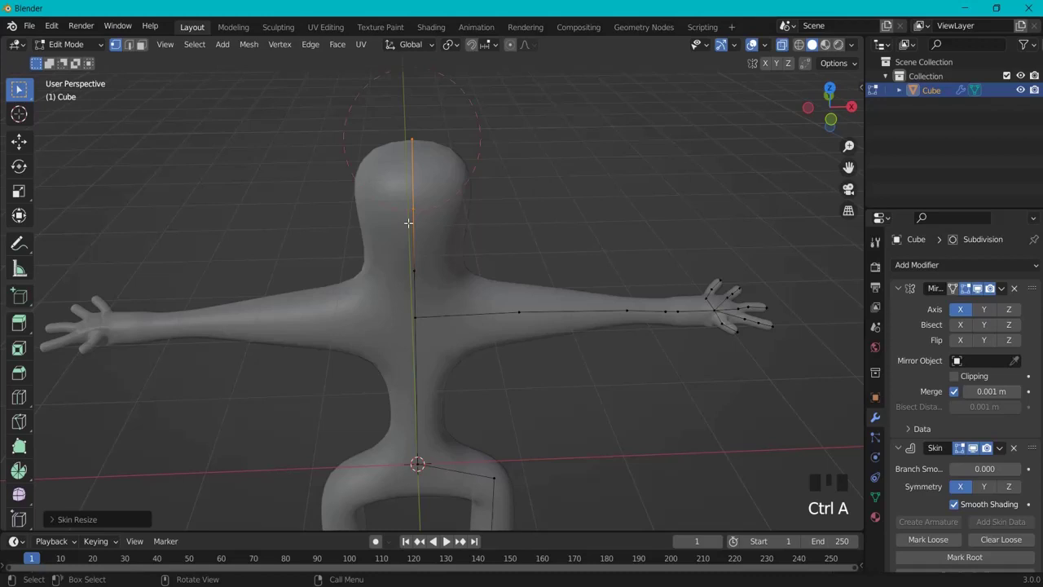
pyautogui.hotkey('ctrl', 'shift', 'b')
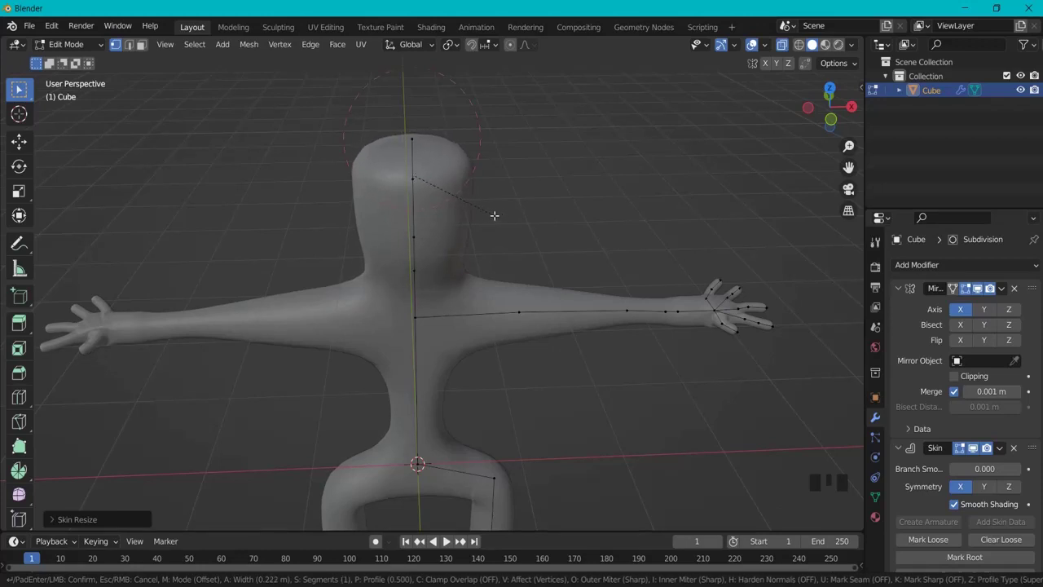
# - Adjust the neck vertex position from a side view
pyautogui.moveTo(502, 220); pyautogui.dragTo(470, 221, button='middle')
pyautogui.click(326, 198)
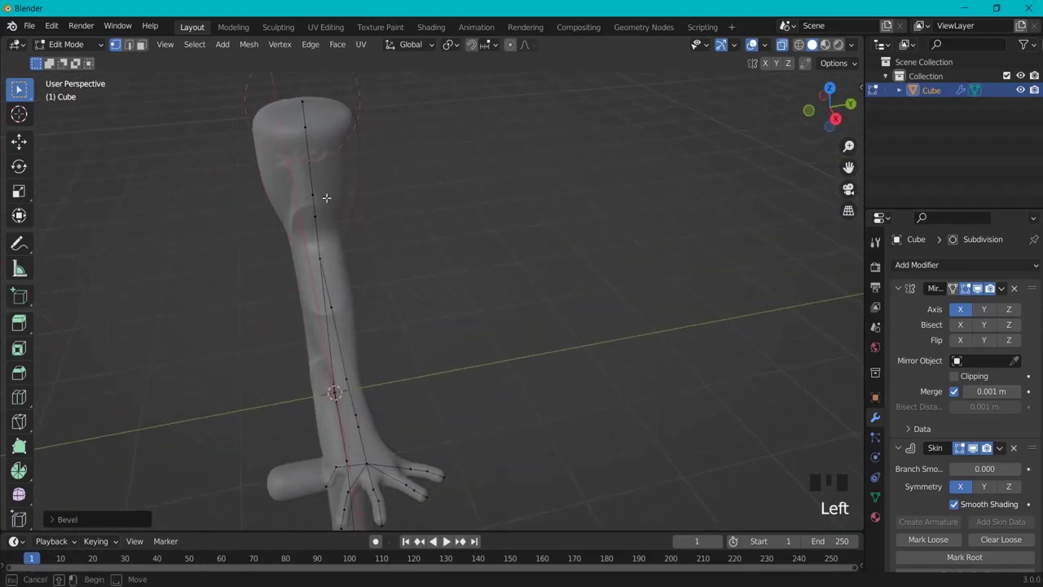
pyautogui.press('g')
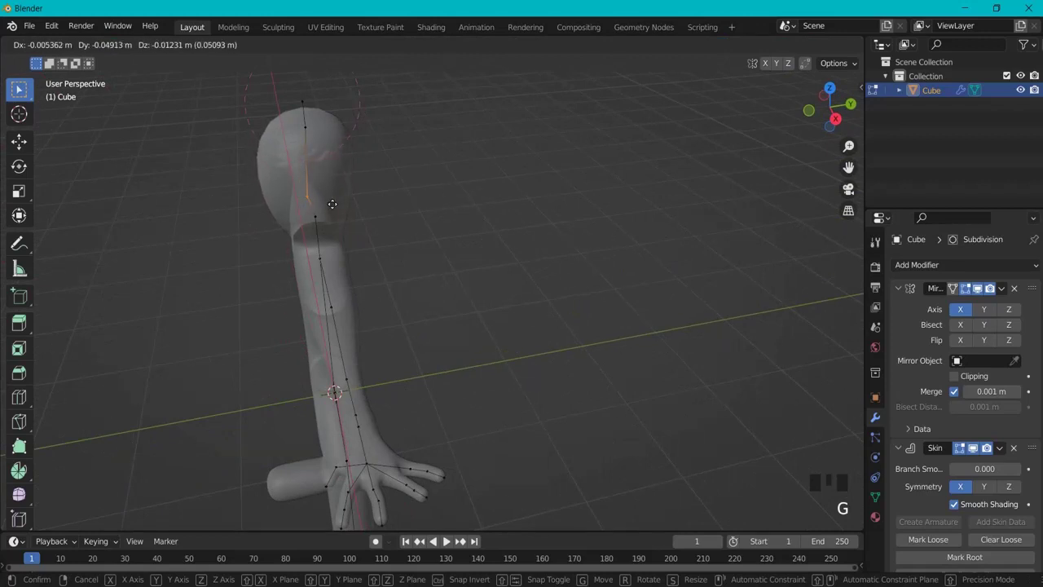
pyautogui.click(324, 206)
pyautogui.moveTo(285, 219); pyautogui.dragTo(400, 193, button='middle')
pyautogui.scroll(-2, 400, 193)
pyautogui.moveTo(398, 231); pyautogui.dragTo(418, 244)
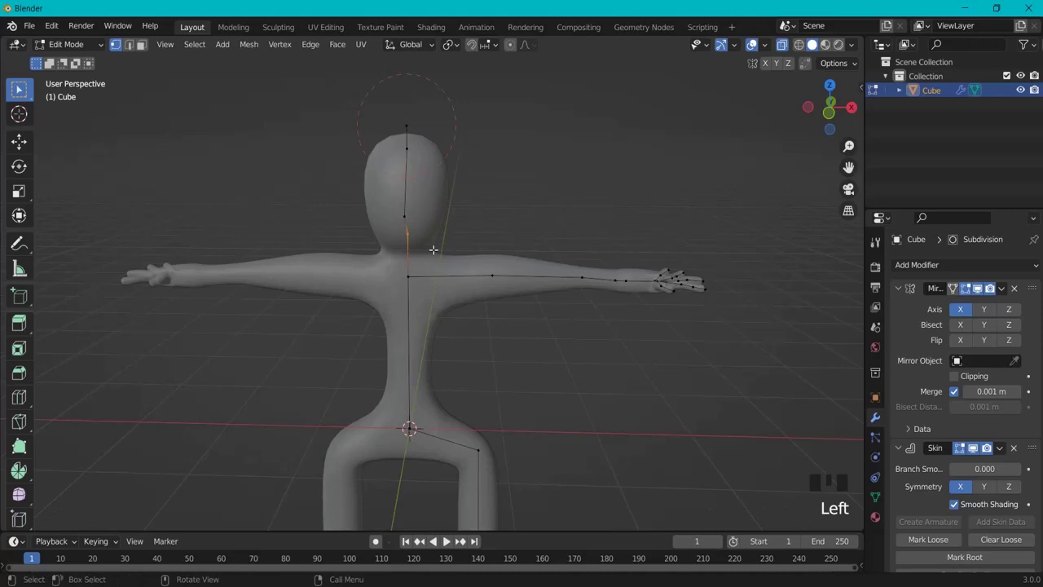
# - Thicken the neck skin and scale the chest skin along the Y axis
pyautogui.hotkey('ctrl', 'a')
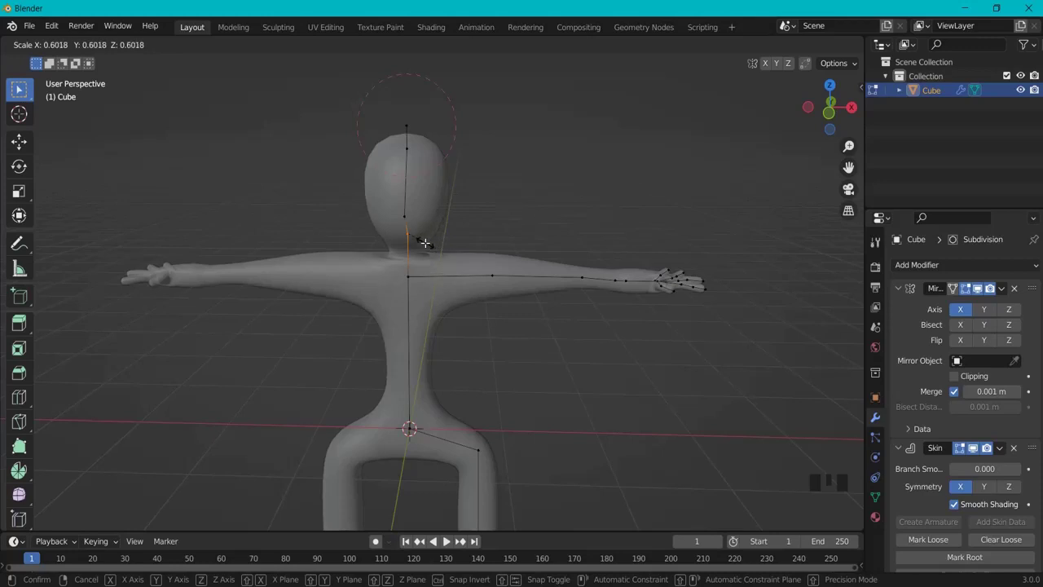
pyautogui.click(425, 243)
pyautogui.click(411, 281)
pyautogui.hotkey('ctrl', 'a')
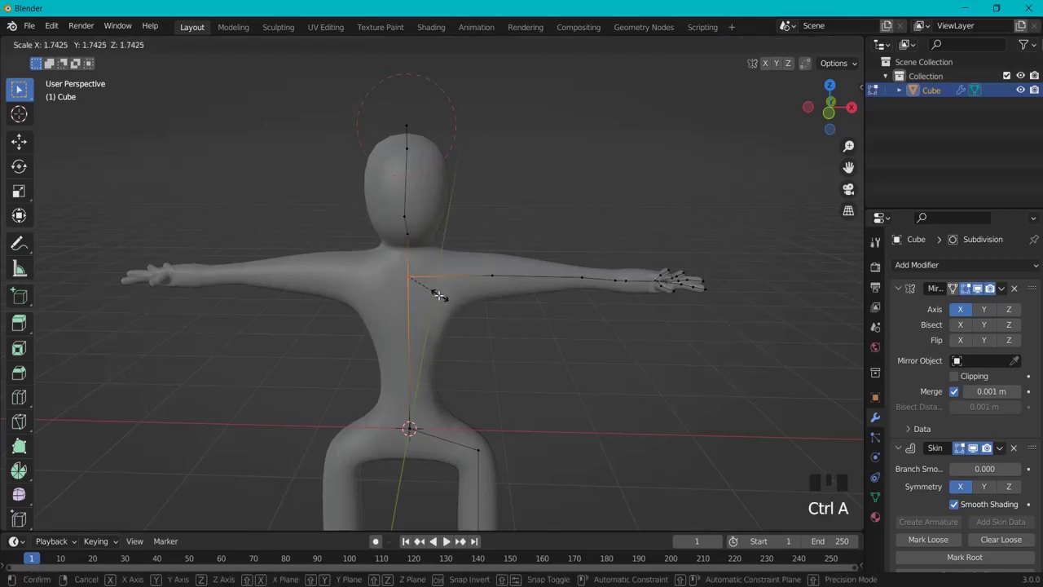
pyautogui.press('y')
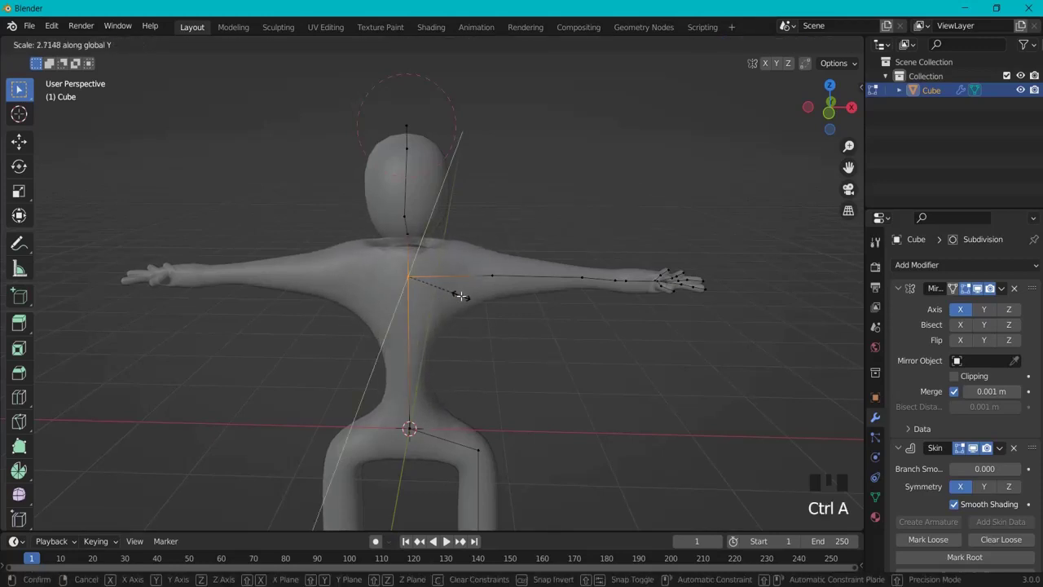
pyautogui.click(451, 294)
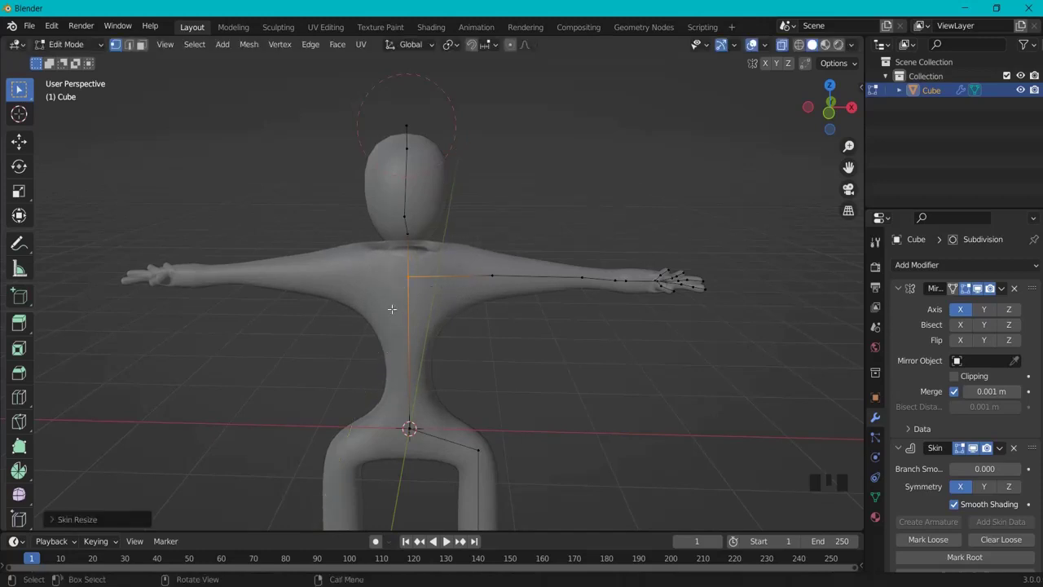
# - Loop-cut the torso, slide the new waist vertex along the spine, and widen its skin
pyautogui.hotkey('ctrl', 'r')
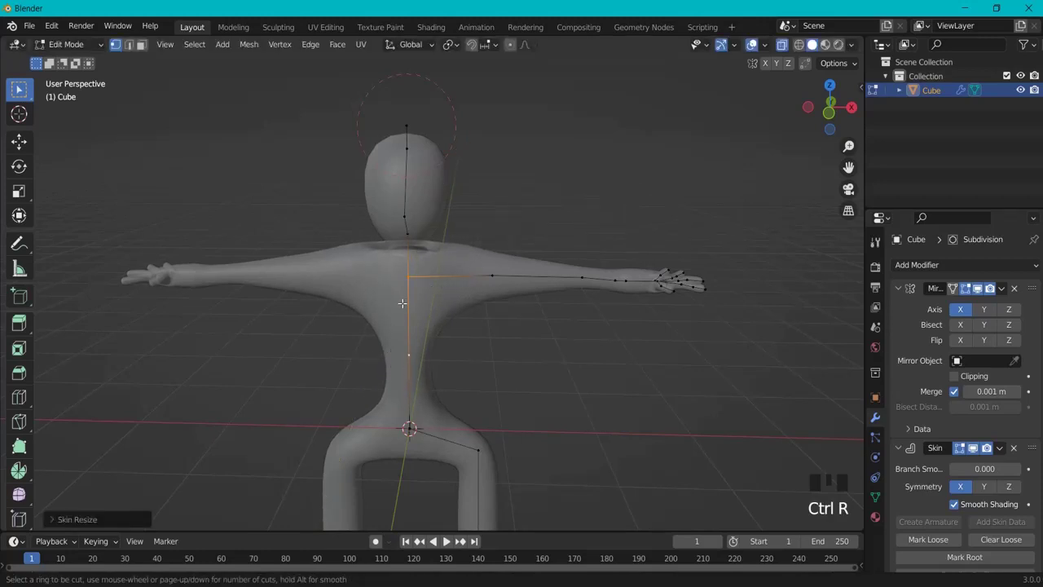
pyautogui.click(406, 336)
pyautogui.click(409, 352)
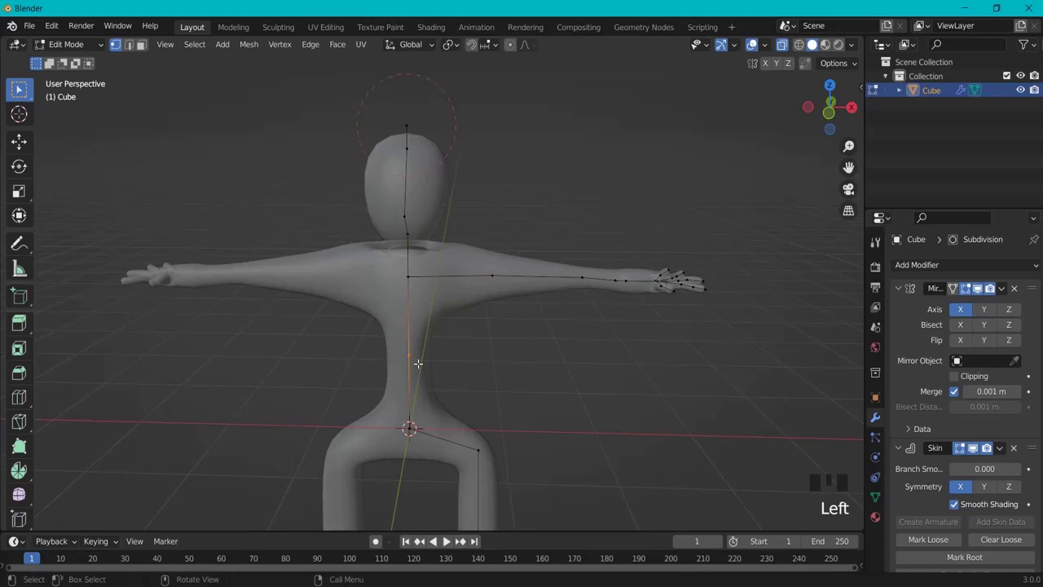
pyautogui.press('g')
pyautogui.press('g')
pyautogui.click(418, 375)
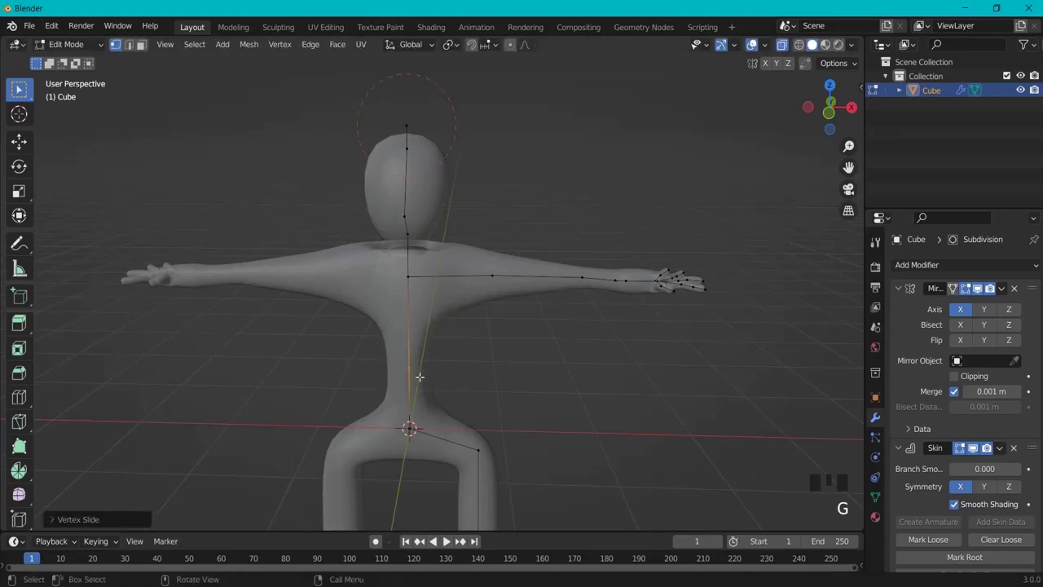
pyautogui.hotkey('ctrl', 'a')
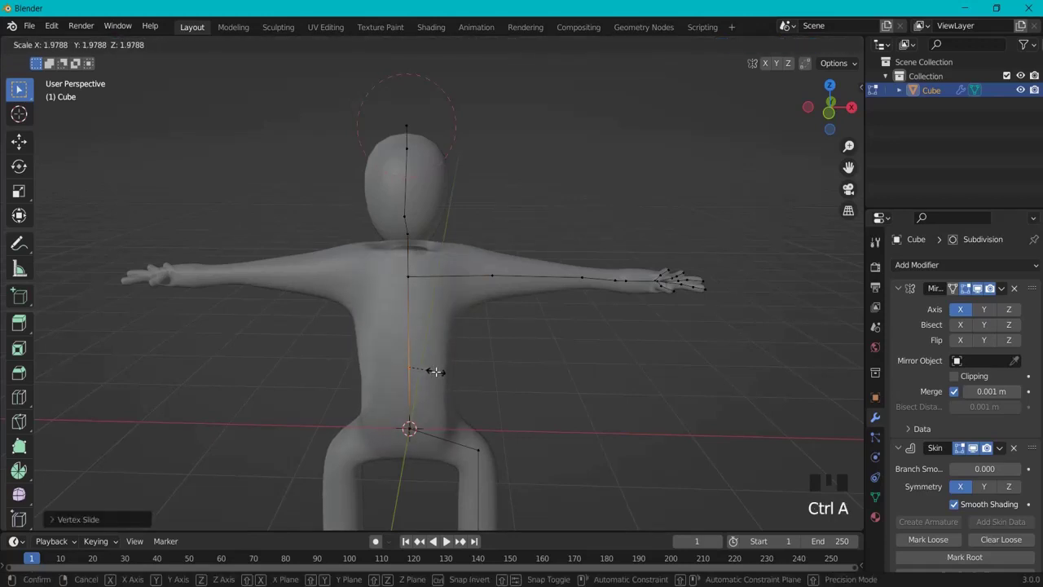
pyautogui.click(435, 370)
# - Flatten the waist skin front to back by scaling it along Y
pyautogui.moveTo(435, 371); pyautogui.dragTo(483, 359, button='middle')
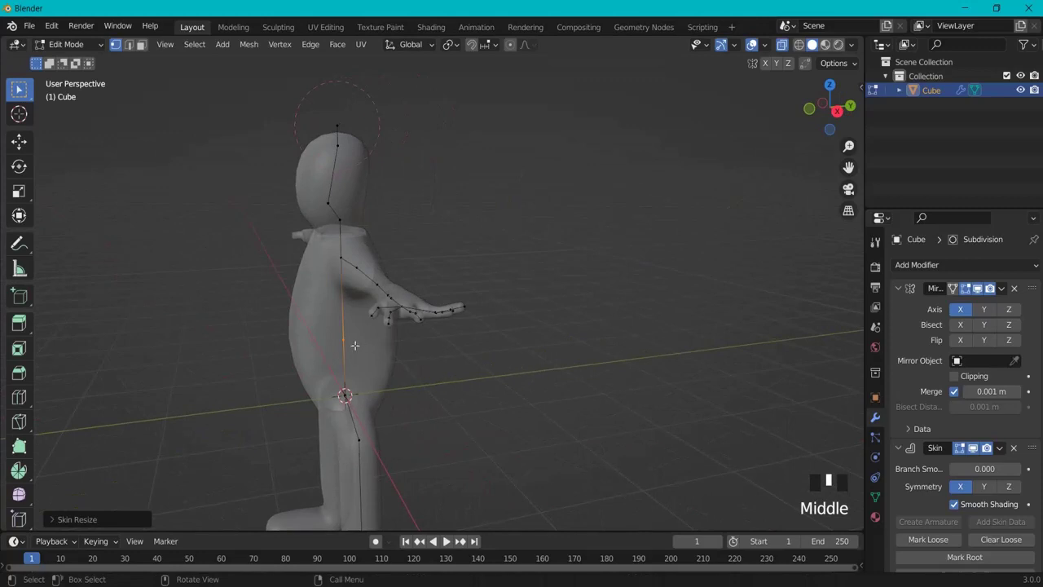
pyautogui.hotkey('ctrl', 'a')
pyautogui.press('y')
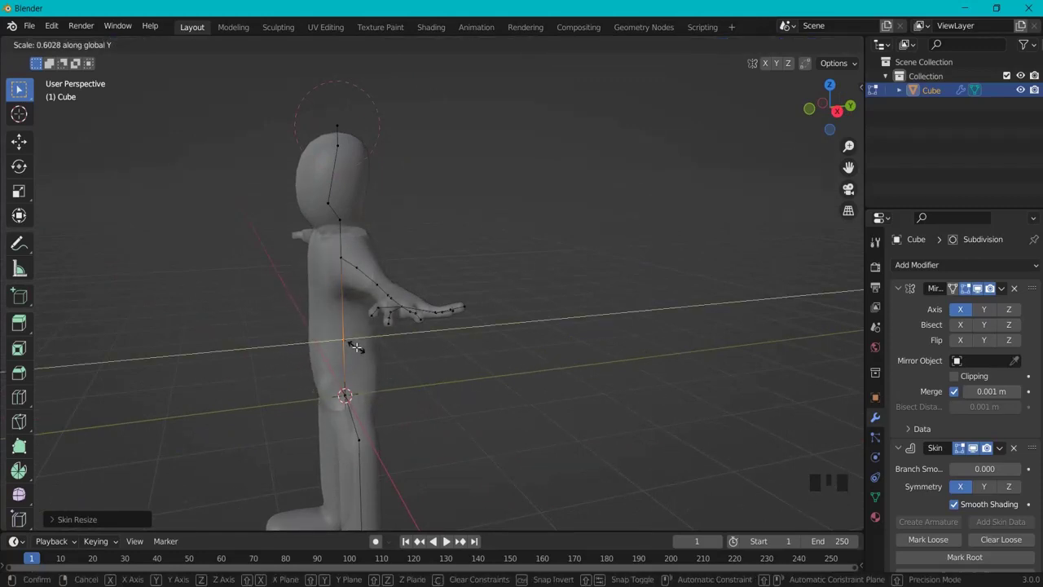
pyautogui.click(359, 345)
pyautogui.scroll(-2, 442, 375)
pyautogui.moveTo(442, 374); pyautogui.dragTo(404, 161, button='middle')
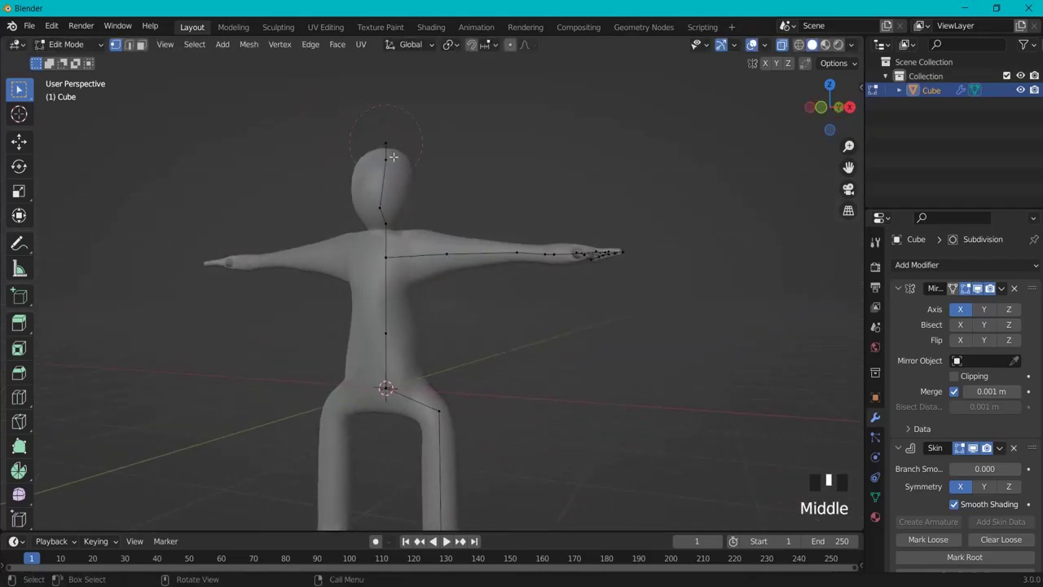
# - Select the pelvis vertex and make it the skin root with Mark Root
pyautogui.click(383, 322)
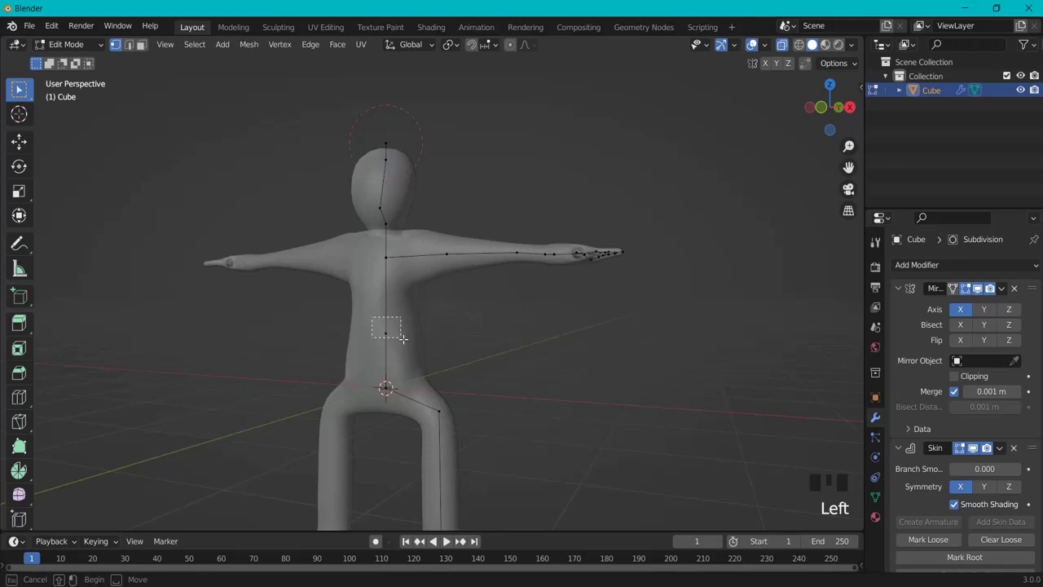
pyautogui.click(385, 388)
pyautogui.scroll(-4, 952, 468)
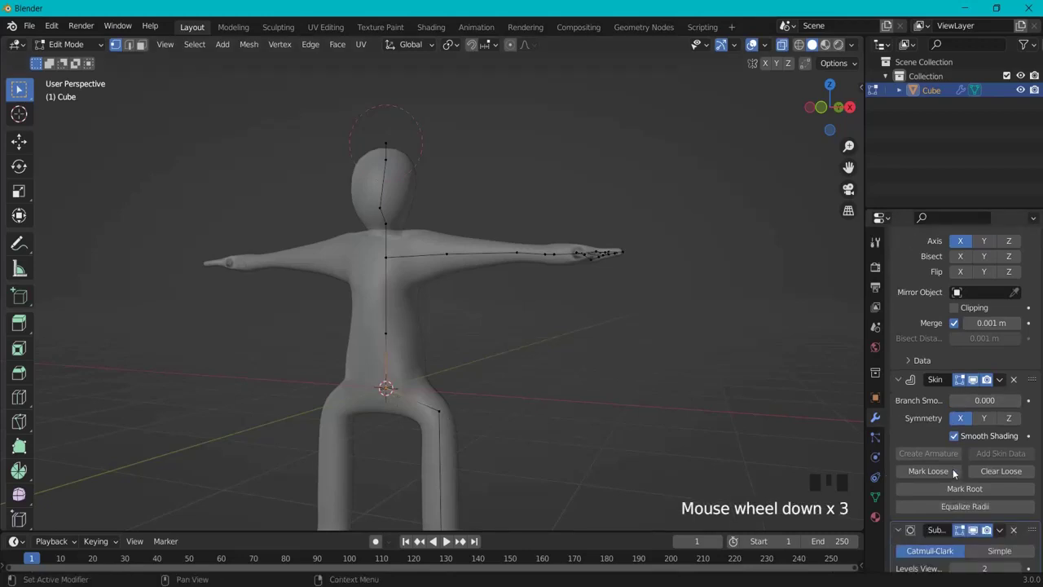
pyautogui.click(954, 468)
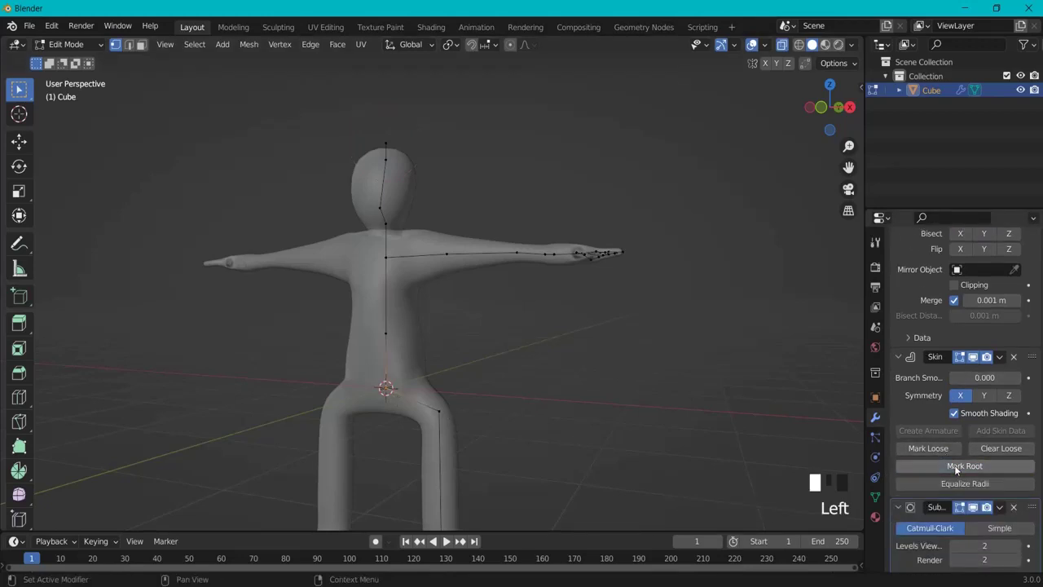
pyautogui.moveTo(407, 246); pyautogui.dragTo(432, 246, button='middle')
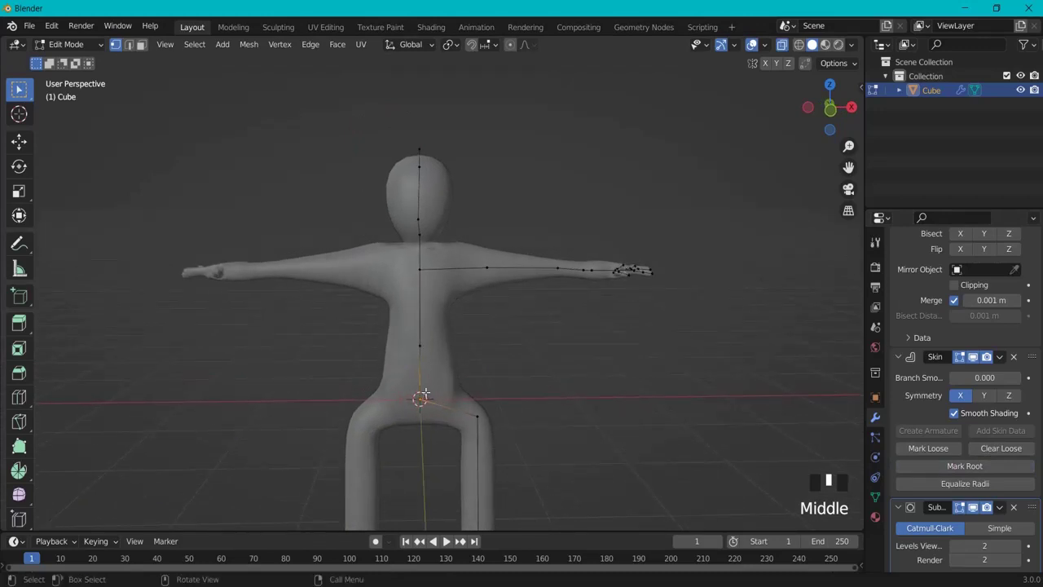
pyautogui.moveTo(422, 397); pyautogui.dragTo(488, 369, button='middle')
# - Move the right-hip vertex and resize the skin around the hip
pyautogui.scroll(-2, 521, 407)
pyautogui.keyDown('shift'); pyautogui.moveTo(533, 424); pyautogui.dragTo(528, 362, button='middle'); pyautogui.keyUp('shift')
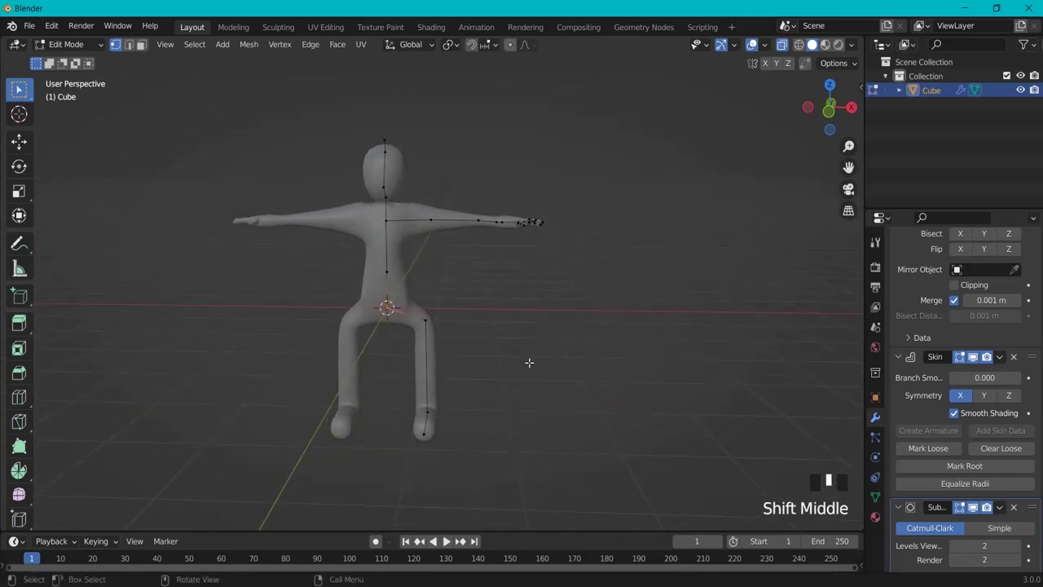
pyautogui.click(454, 337)
pyautogui.press('g')
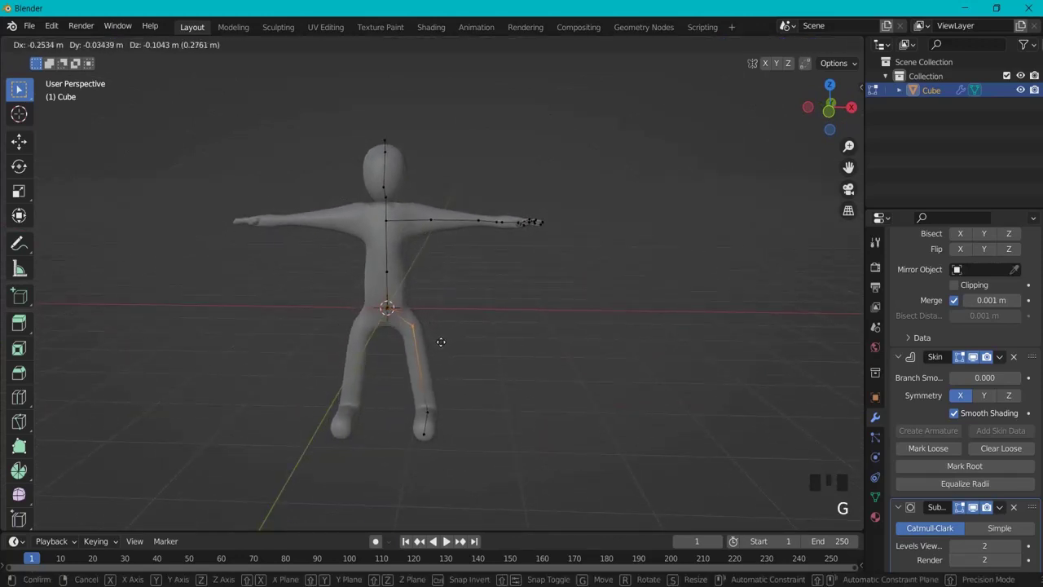
pyautogui.click(435, 343)
pyautogui.moveTo(359, 299); pyautogui.dragTo(450, 350)
pyautogui.hotkey('ctrl', 'a')
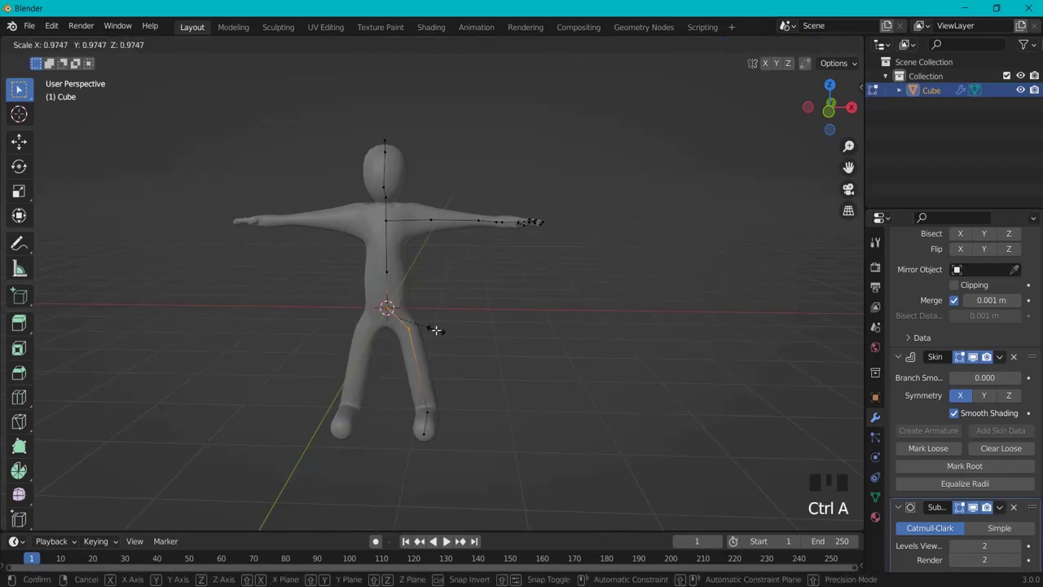
pyautogui.click(440, 331)
pyautogui.click(437, 333)
pyautogui.hotkey('ctrl', 'a')
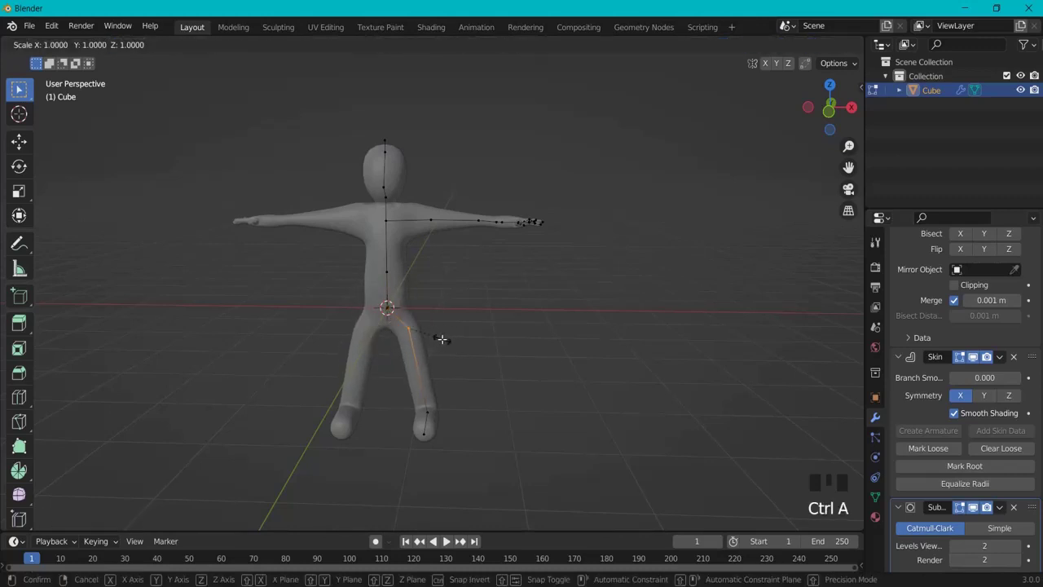
pyautogui.click(435, 342)
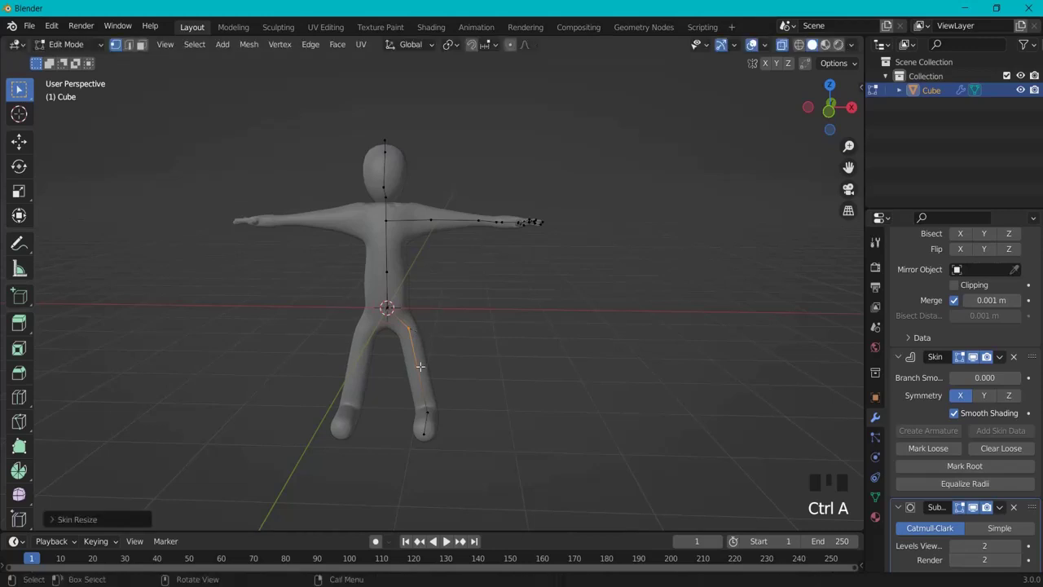
# - Loop-cut the leg and narrow the skin at the new leg vertex
pyautogui.scroll(2, 419, 366)
pyautogui.hotkey('ctrl', 'r')
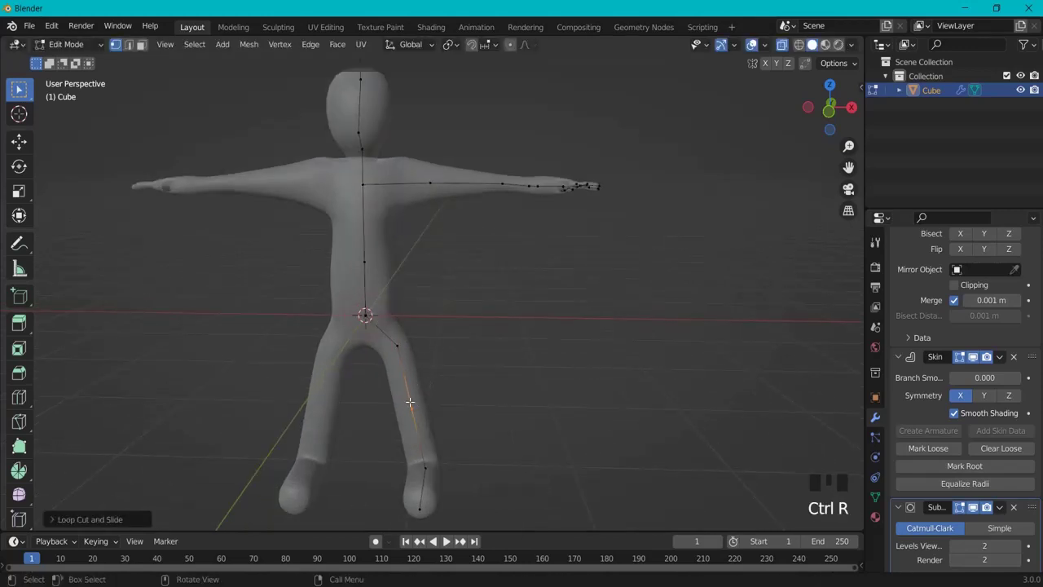
pyautogui.click(408, 401)
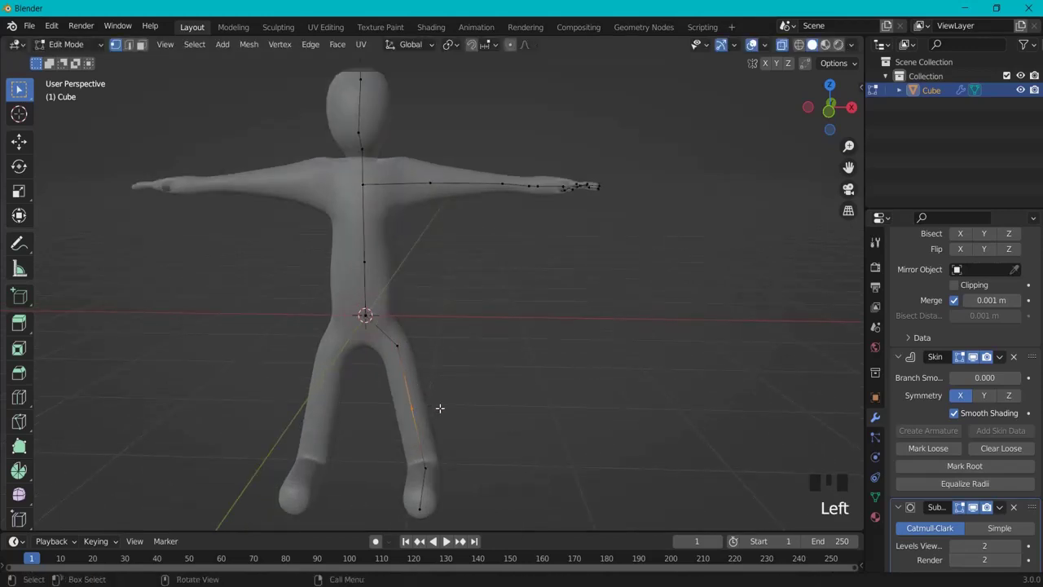
pyautogui.hotkey('ctrl', 'a')
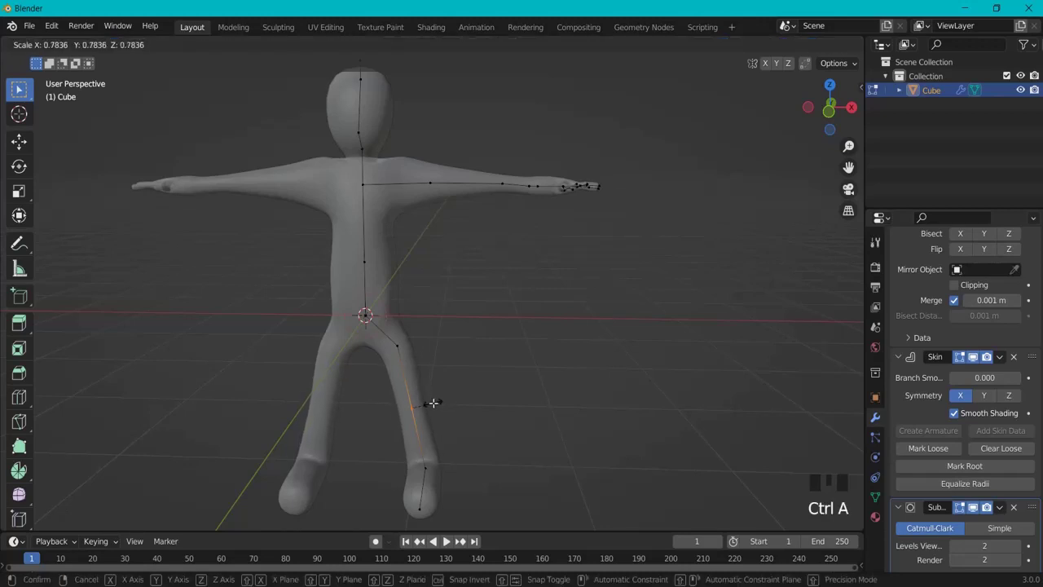
pyautogui.click(433, 404)
# - Shrink the foot skin from a side view
pyautogui.moveTo(433, 405); pyautogui.dragTo(400, 412, button='middle')
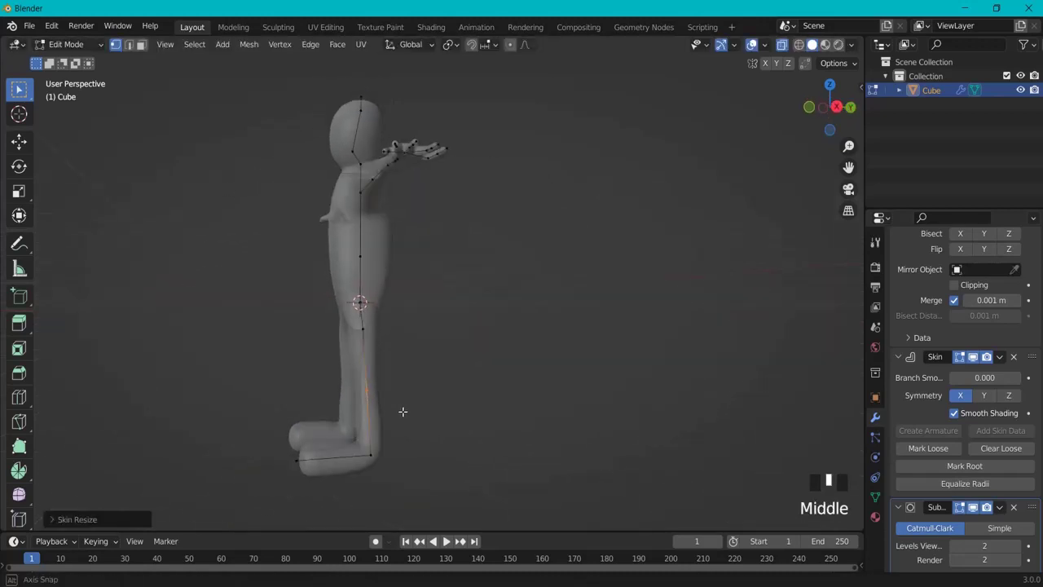
pyautogui.click(389, 462)
pyautogui.hotkey('ctrl', 'a')
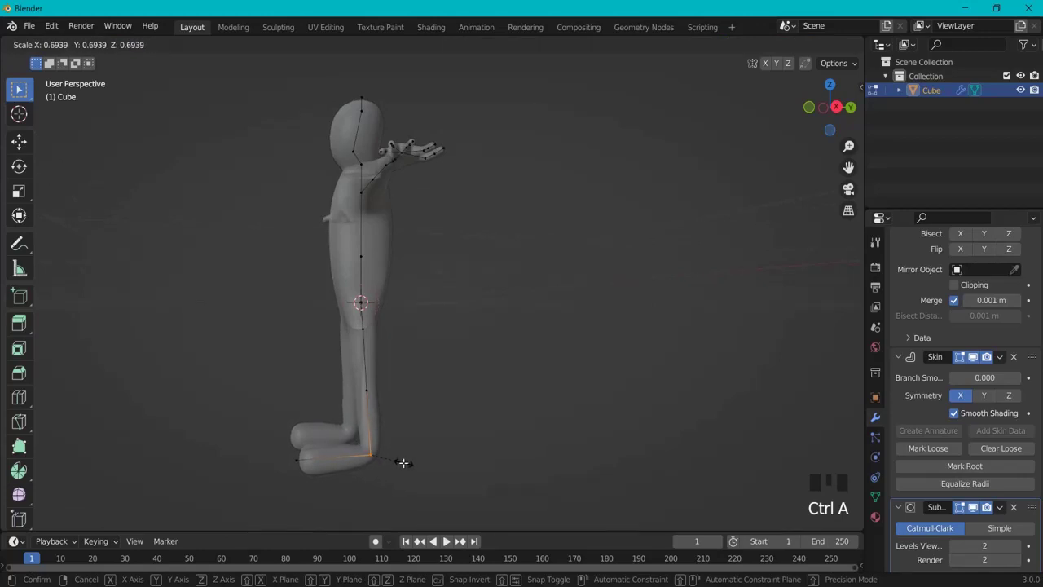
pyautogui.click(402, 461)
# - Loop-cut the foot, slide the new vertex along it, and resize the heel skin
pyautogui.hotkey('ctrl', 'r')
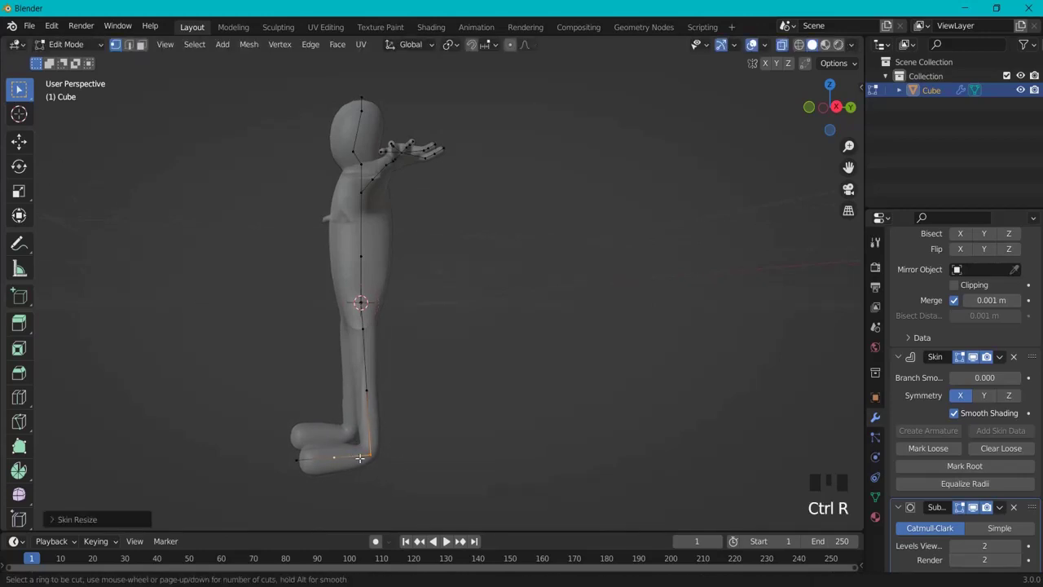
pyautogui.click(348, 459)
pyautogui.press('g')
pyautogui.press('g')
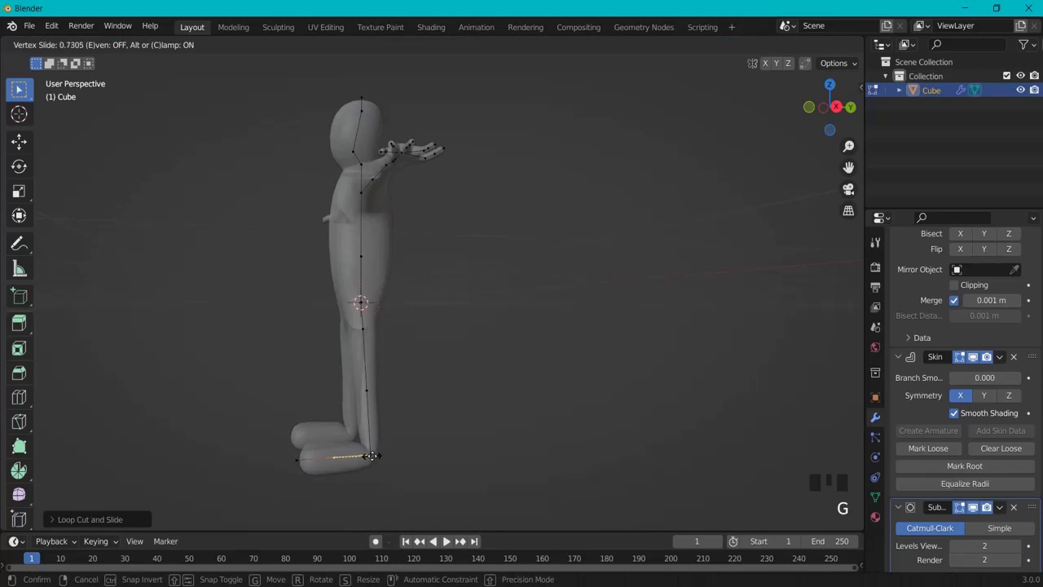
pyautogui.click(359, 456)
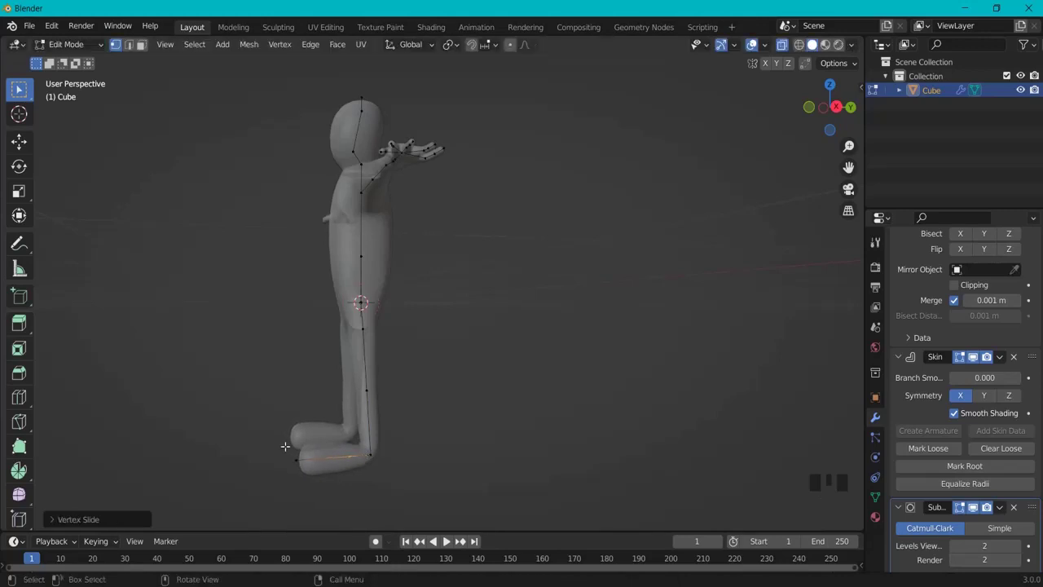
pyautogui.click(295, 456)
pyautogui.hotkey('ctrl', 'a')
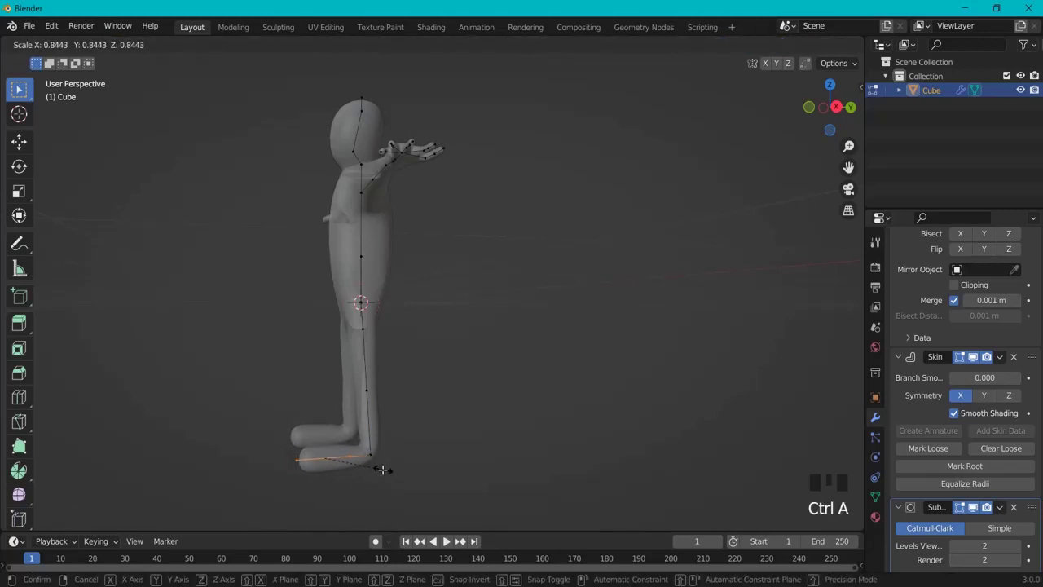
pyautogui.click(285, 453)
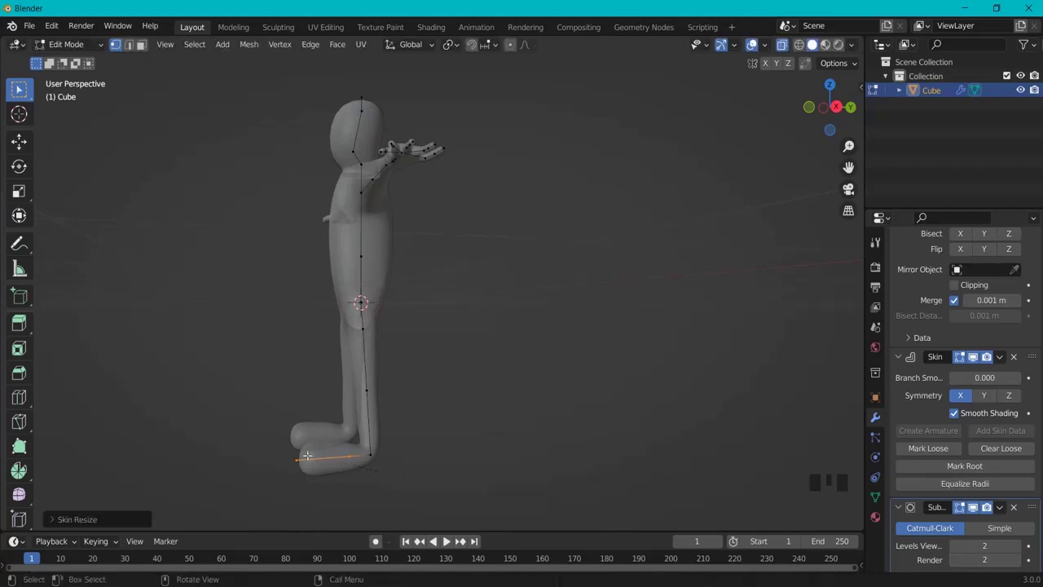
# - Resize the foot skin thickness along the global X axis
pyautogui.hotkey('ctrl', 'a')
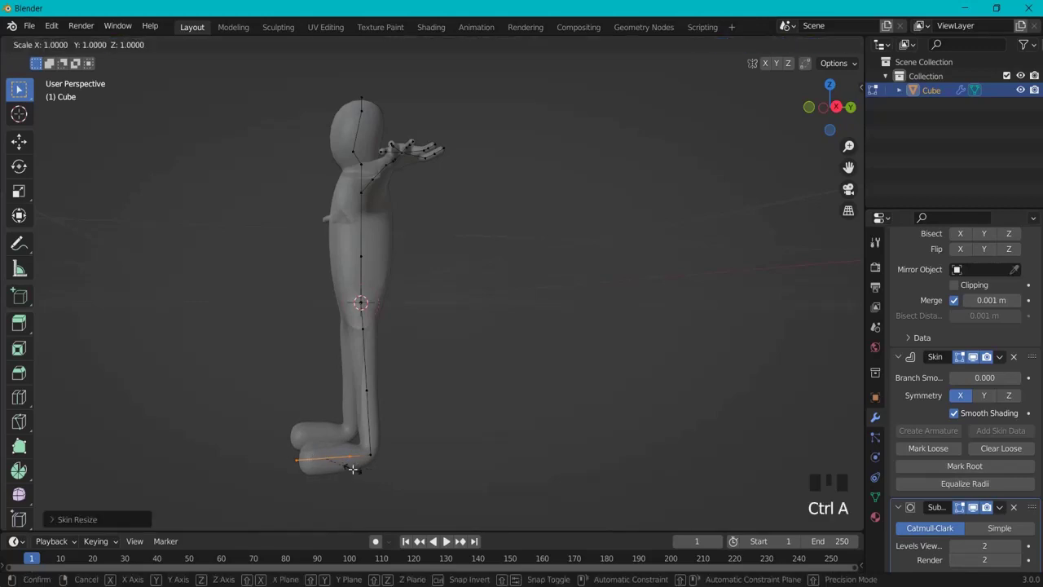
pyautogui.press('y')
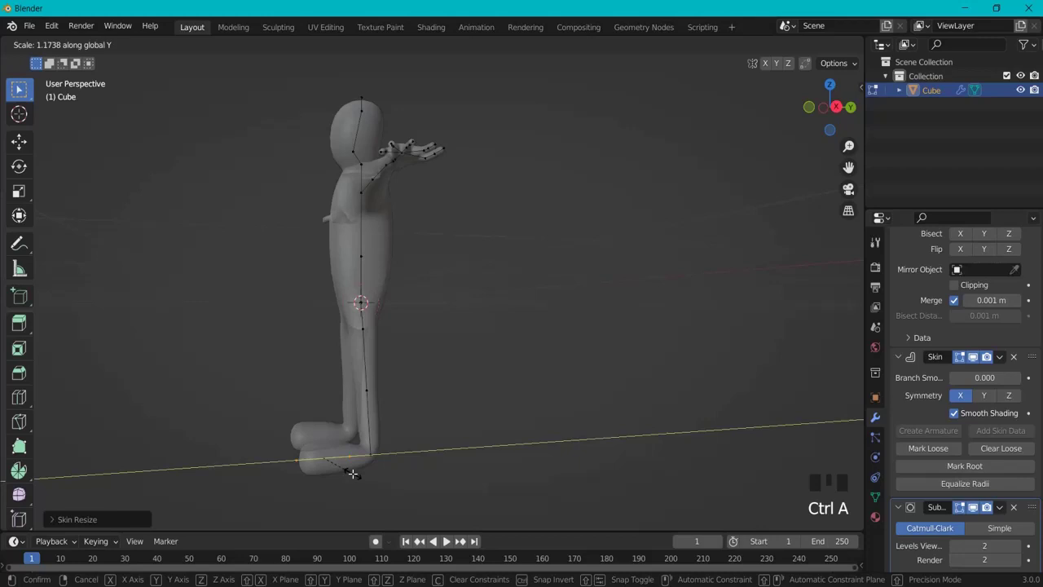
pyautogui.press('x')
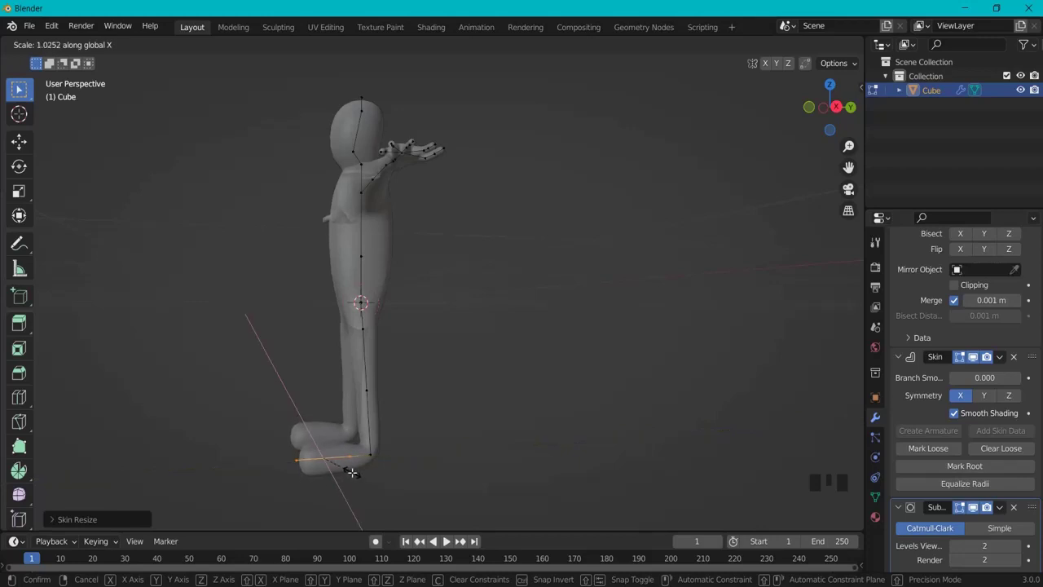
pyautogui.click(350, 472)
pyautogui.moveTo(384, 386); pyautogui.dragTo(524, 351, button='middle')
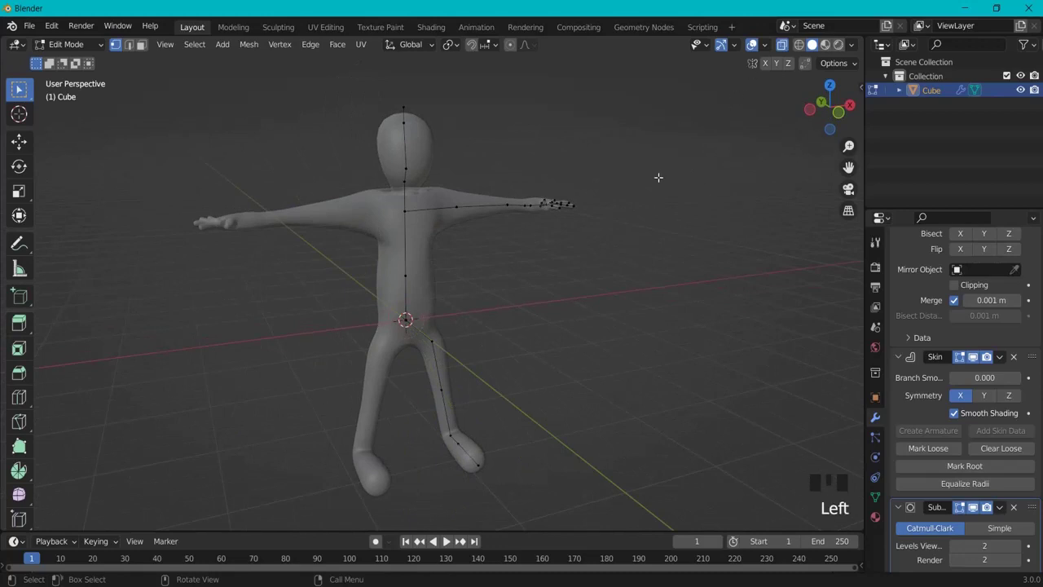
# - Turn off X-ray and switch back to Object Mode to view the solid character
pyautogui.click(782, 44)
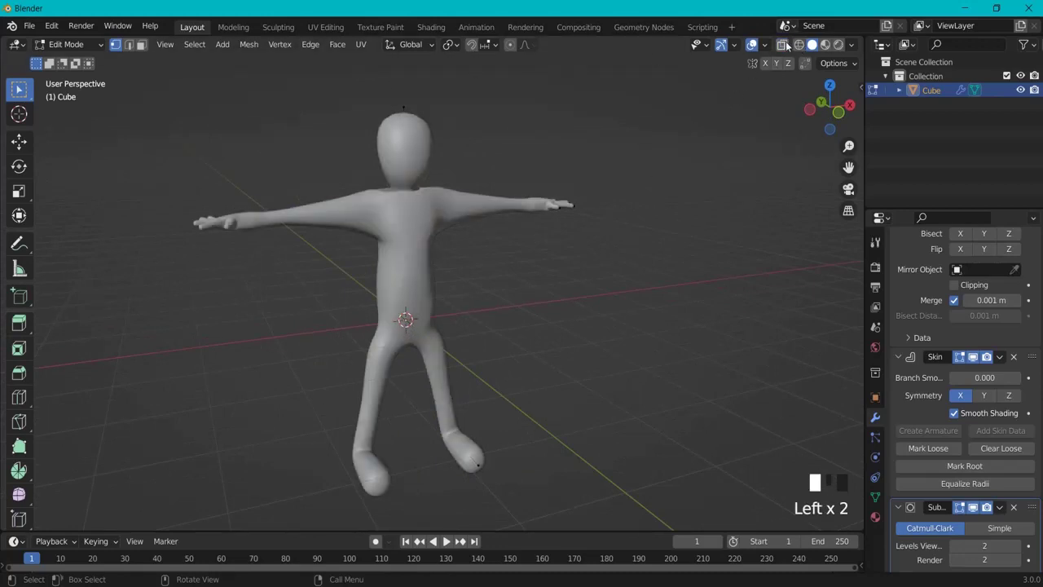
pyautogui.click(66, 44)
pyautogui.click(69, 34)
pyautogui.click(617, 212)
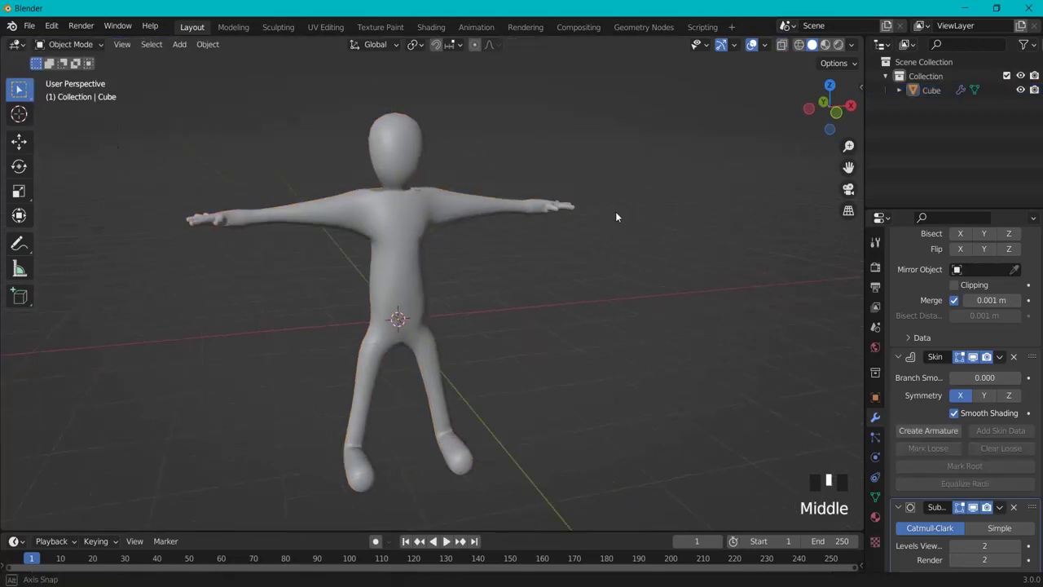
pyautogui.moveTo(616, 212); pyautogui.dragTo(552, 199, button='middle')
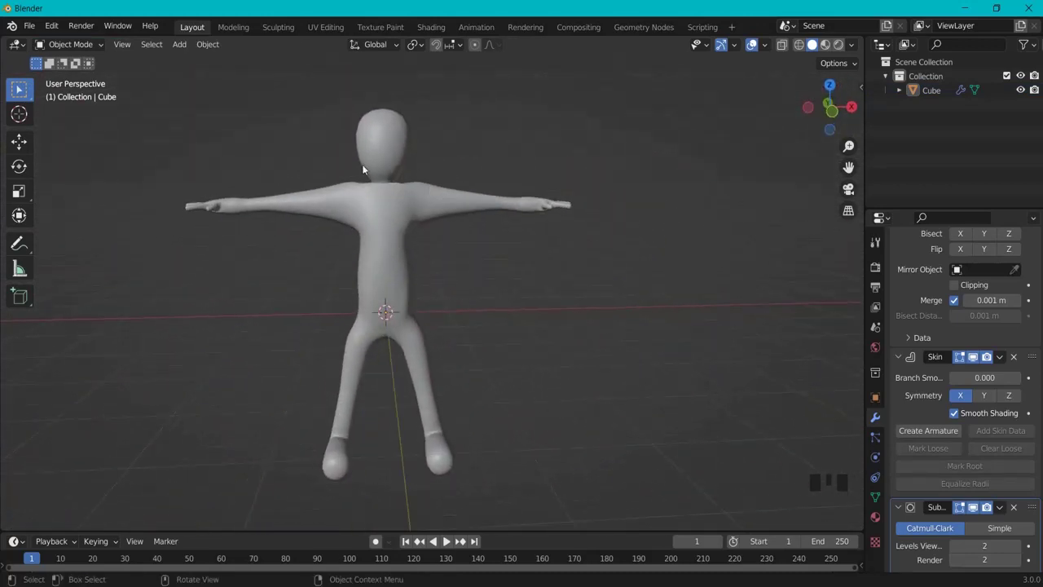
pyautogui.moveTo(364, 170); pyautogui.dragTo(624, 270, button='middle')
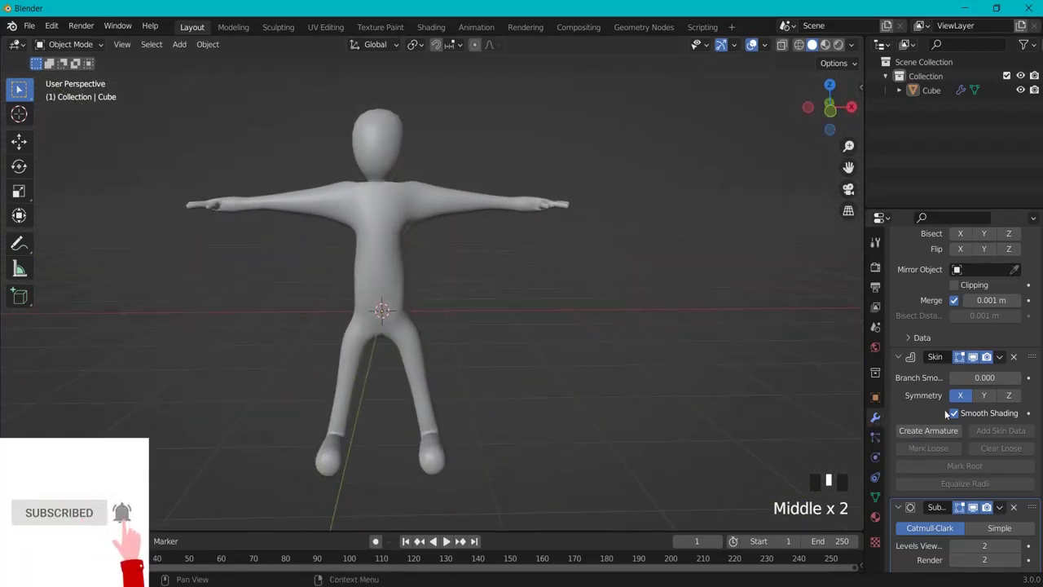
pyautogui.scroll(7, 937, 337)
pyautogui.scroll(-6, 937, 337)
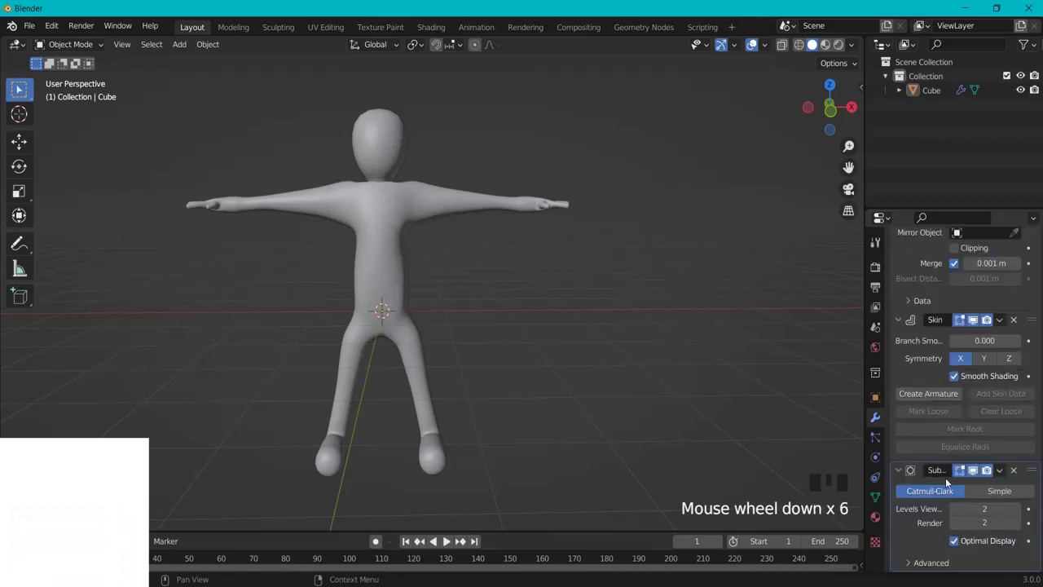
pyautogui.scroll(6, 937, 337)
# - Apply the Mirror modifier, then run Create Armature in the Skin modifier
pyautogui.click(1002, 291)
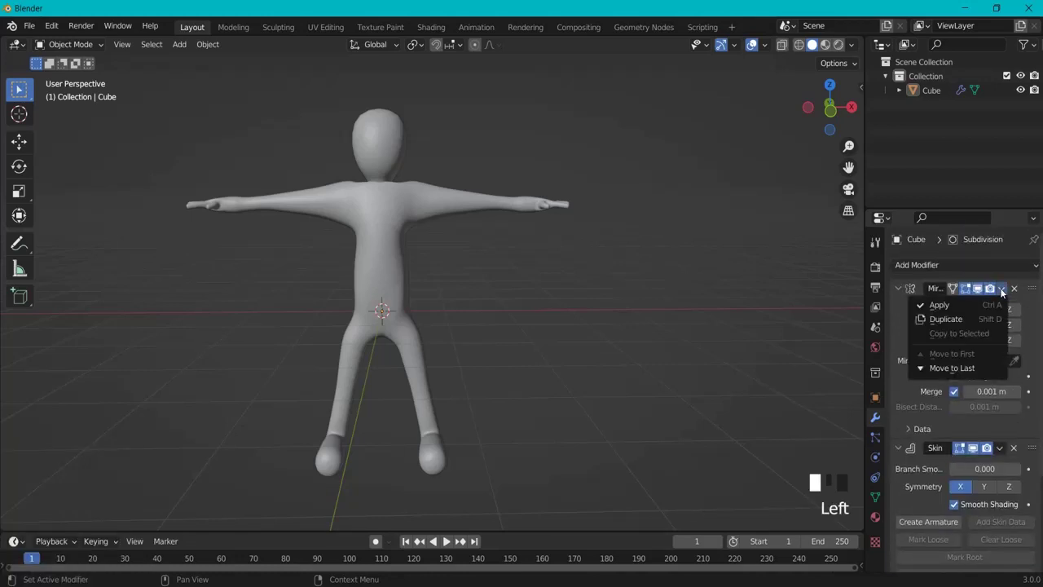
pyautogui.click(943, 308)
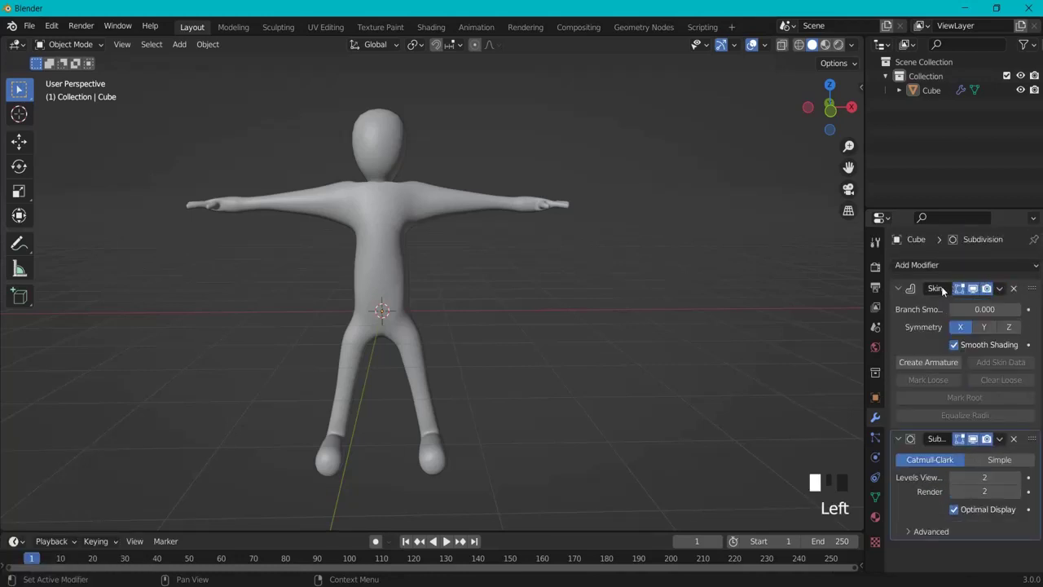
pyautogui.click(384, 209)
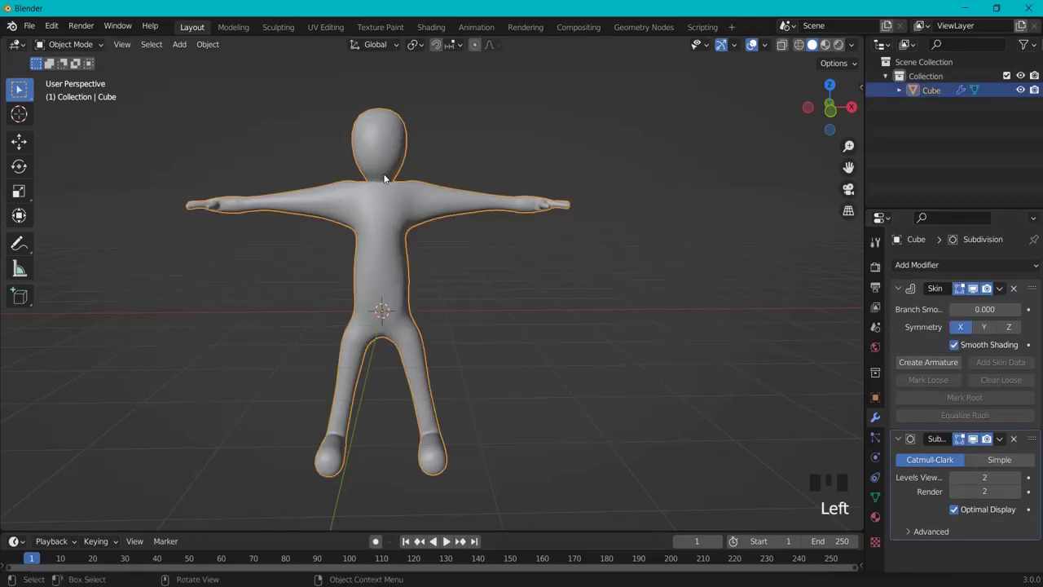
pyautogui.click(912, 363)
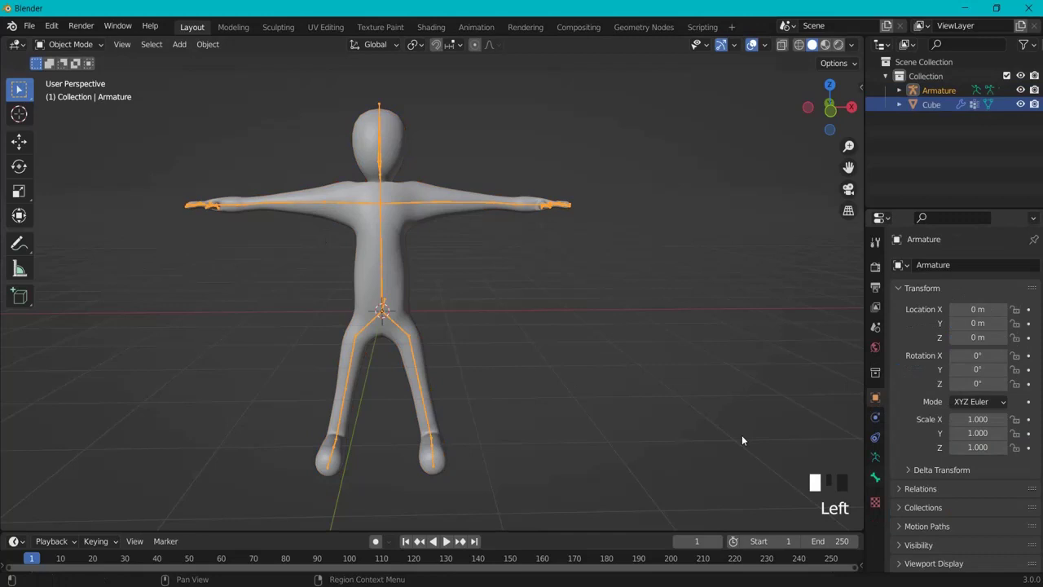
# - Set the armature's Viewport Display to Octahedral bones with In Front enabled
pyautogui.click(875, 458)
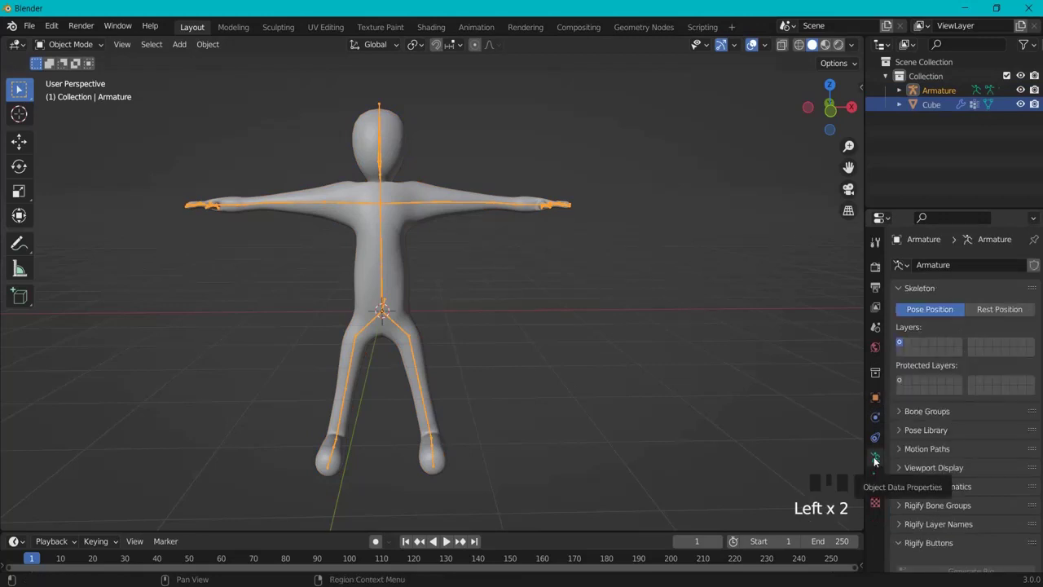
pyautogui.click(900, 467)
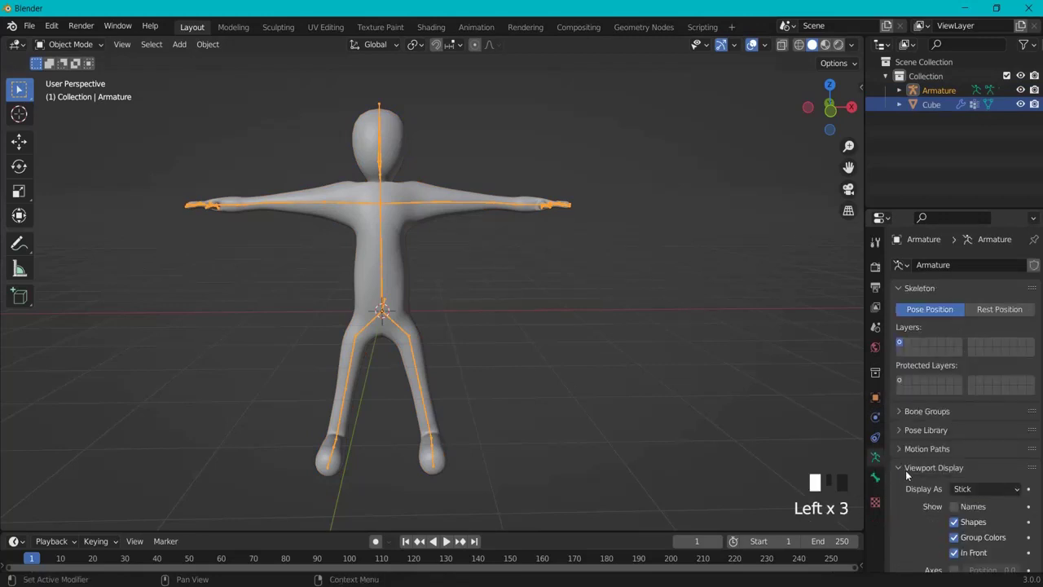
pyautogui.scroll(-2, 905, 470)
pyautogui.click(989, 442)
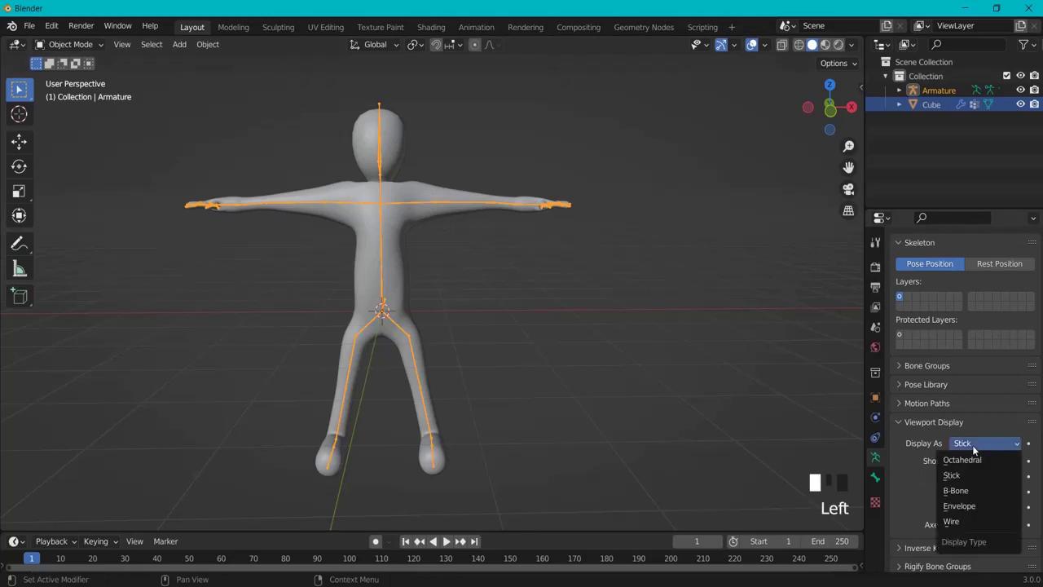
pyautogui.click(950, 463)
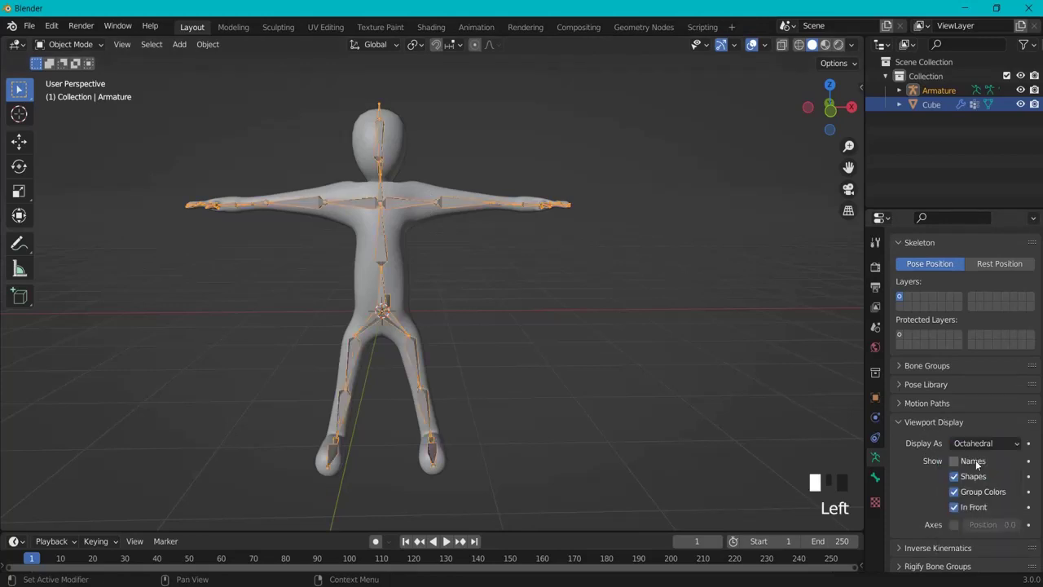
pyautogui.click(952, 507)
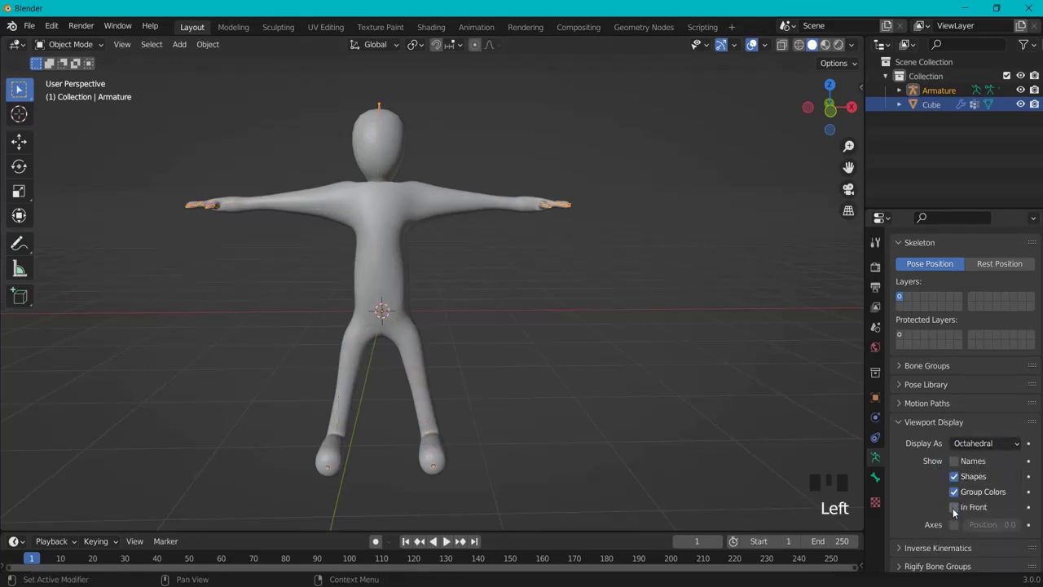
pyautogui.click(952, 507)
pyautogui.click(457, 261)
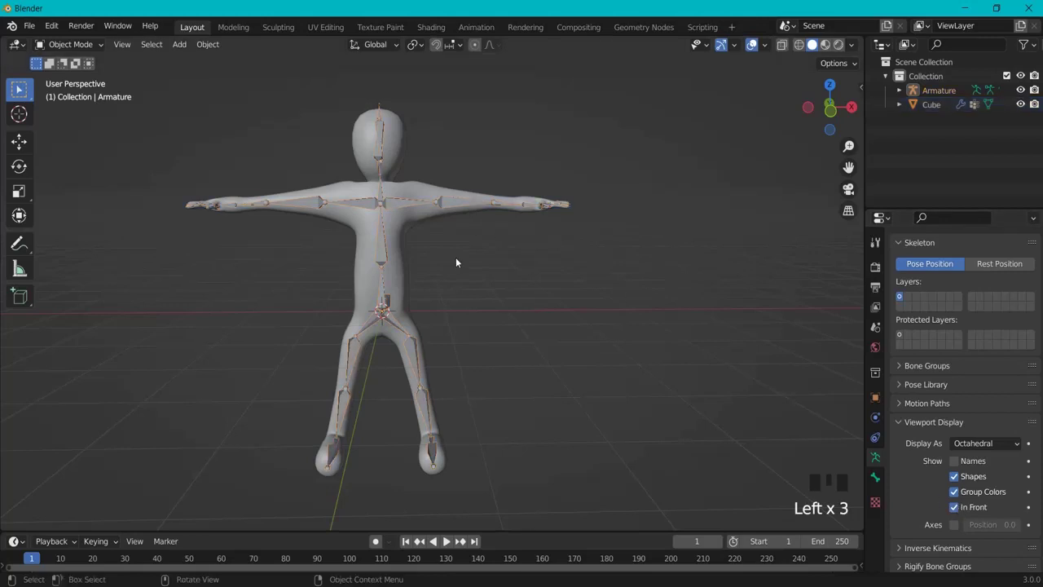
# - Select the armature and switch it into Pose Mode
pyautogui.moveTo(457, 260); pyautogui.dragTo(477, 233, button='middle')
pyautogui.click(456, 218)
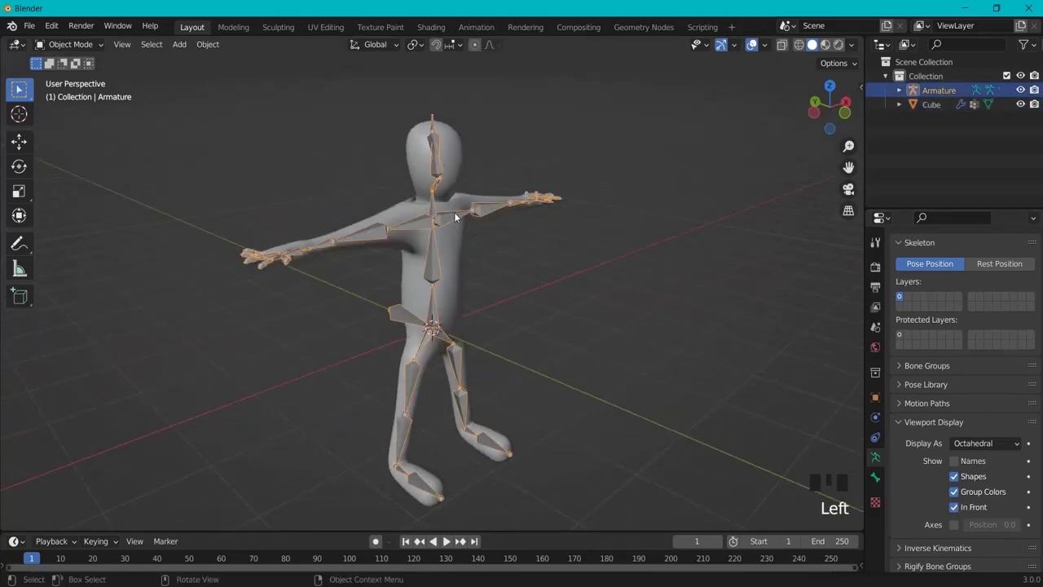
pyautogui.click(76, 44)
pyautogui.click(106, 91)
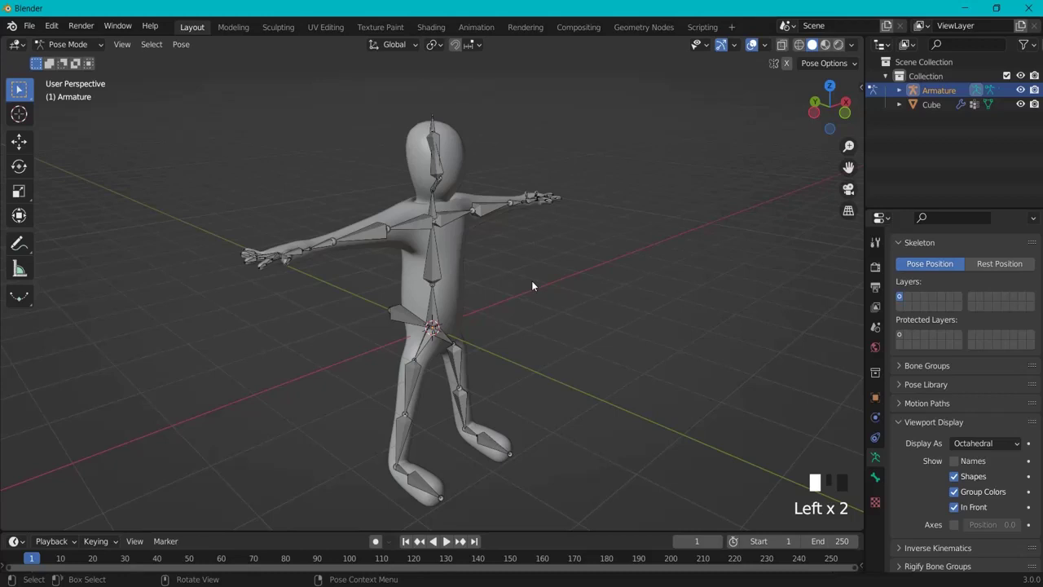
# - Test-rotate both upper-arm bones, cancelling the first rotation and confirming the second
pyautogui.click(355, 236)
pyautogui.press('r')
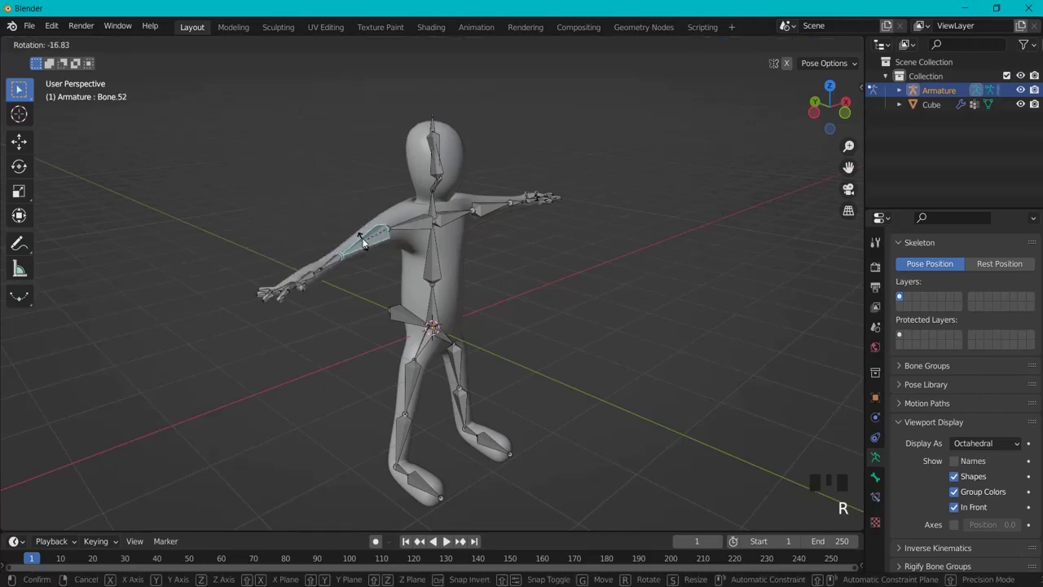
pyautogui.rightClick(495, 226)
pyautogui.click(493, 206)
pyautogui.press('r')
pyautogui.click(491, 197)
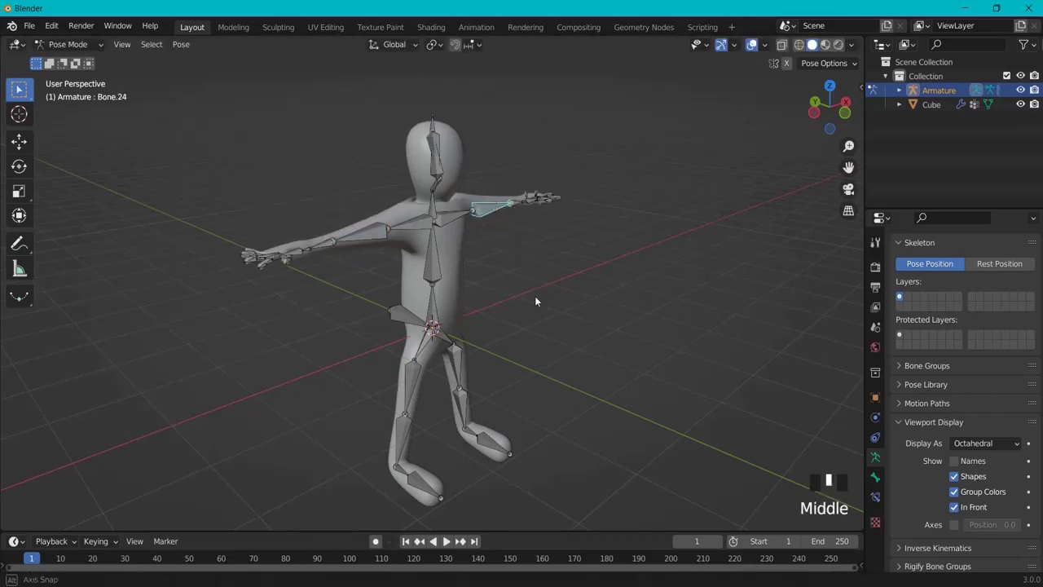
# - Try moving the hip root bone and bending the spine bone Bone.25, cancelling each
pyautogui.moveTo(534, 295); pyautogui.dragTo(449, 311, button='middle')
pyautogui.click(446, 306)
pyautogui.press('g')
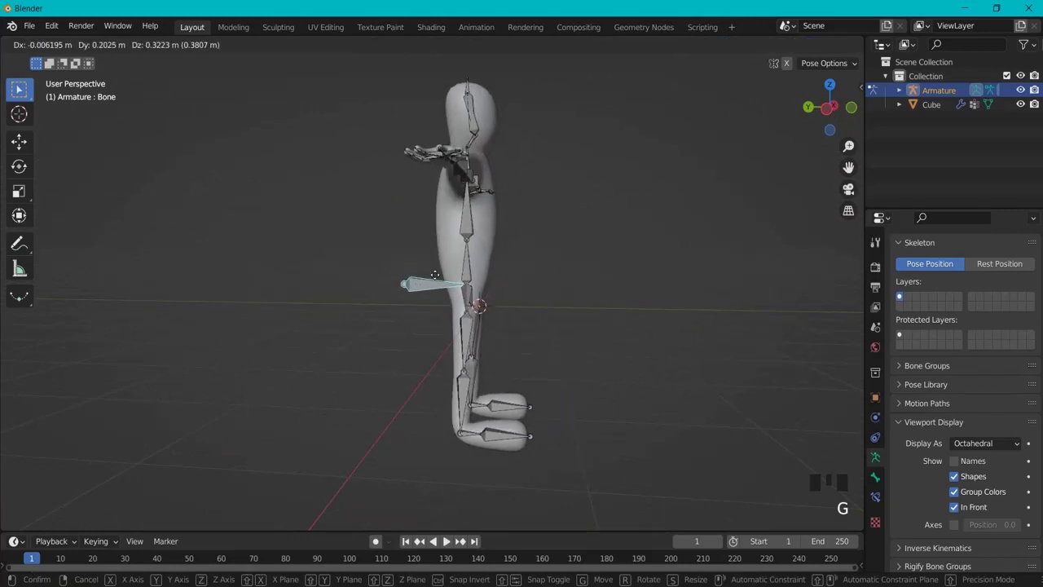
pyautogui.rightClick(476, 318)
pyautogui.click(485, 319)
pyautogui.press('r')
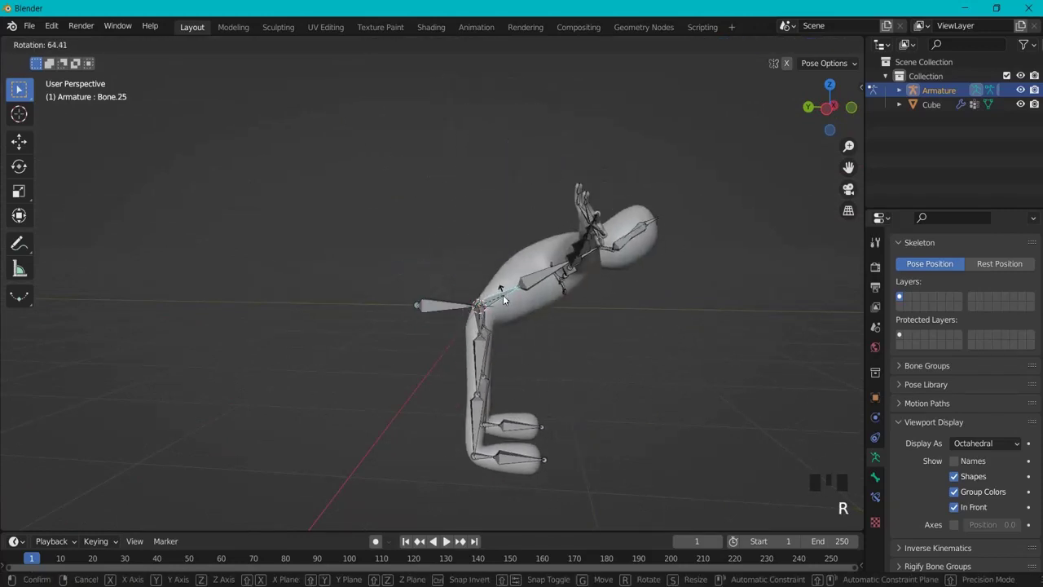
pyautogui.rightClick(482, 296)
pyautogui.press('g')
pyautogui.rightClick(479, 281)
# - Try swinging the thigh bone Bone.38 forward, cancel it, and face the character
pyautogui.click(480, 342)
pyautogui.press('g')
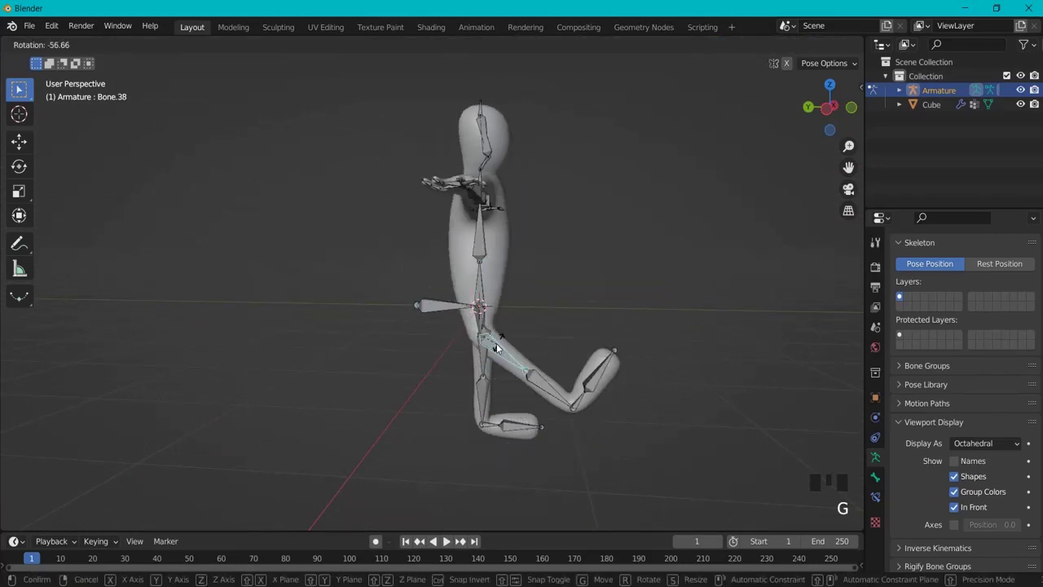
pyautogui.rightClick(462, 355)
pyautogui.moveTo(462, 355); pyautogui.dragTo(530, 371, button='middle')
pyautogui.scroll(-1, 578, 361)
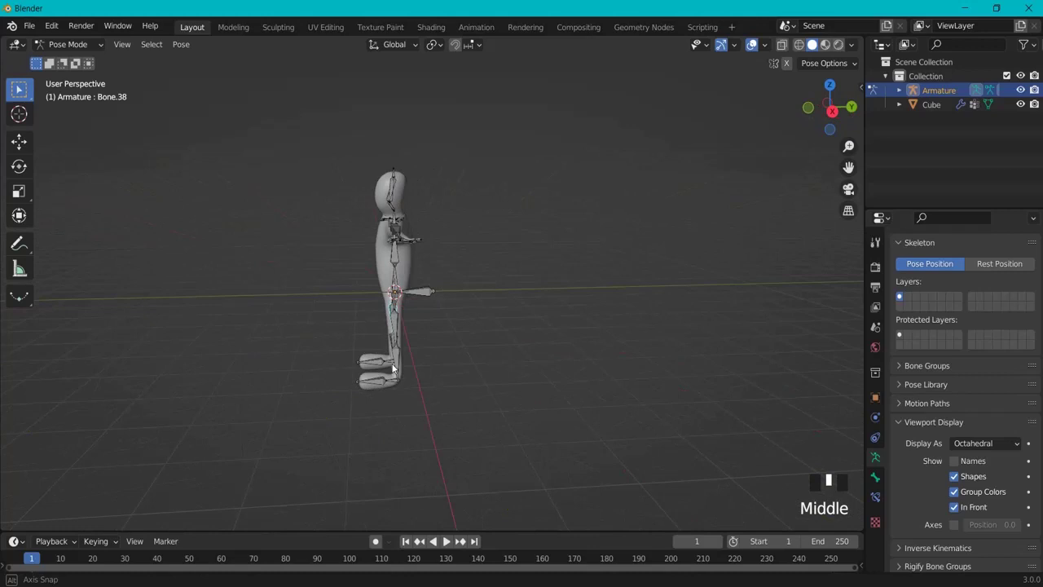
pyautogui.moveTo(392, 369); pyautogui.dragTo(455, 256, button='middle')
# - Select the head bone, then switch the armature back to Object Mode
pyautogui.click(425, 199)
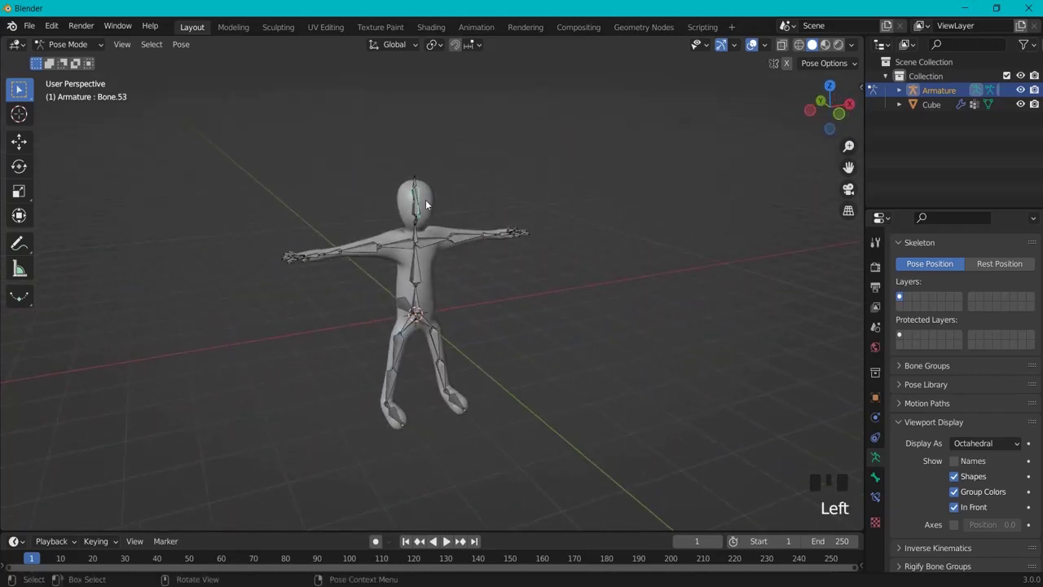
pyautogui.scroll(3, 441, 272)
pyautogui.moveTo(481, 288); pyautogui.dragTo(472, 250, button='middle')
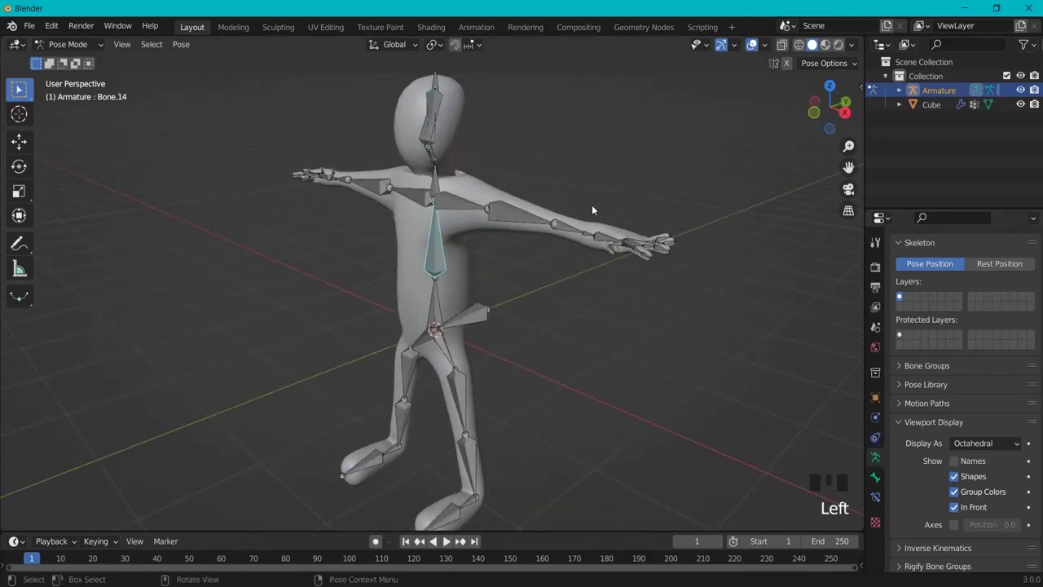
pyautogui.click(69, 44)
pyautogui.click(65, 59)
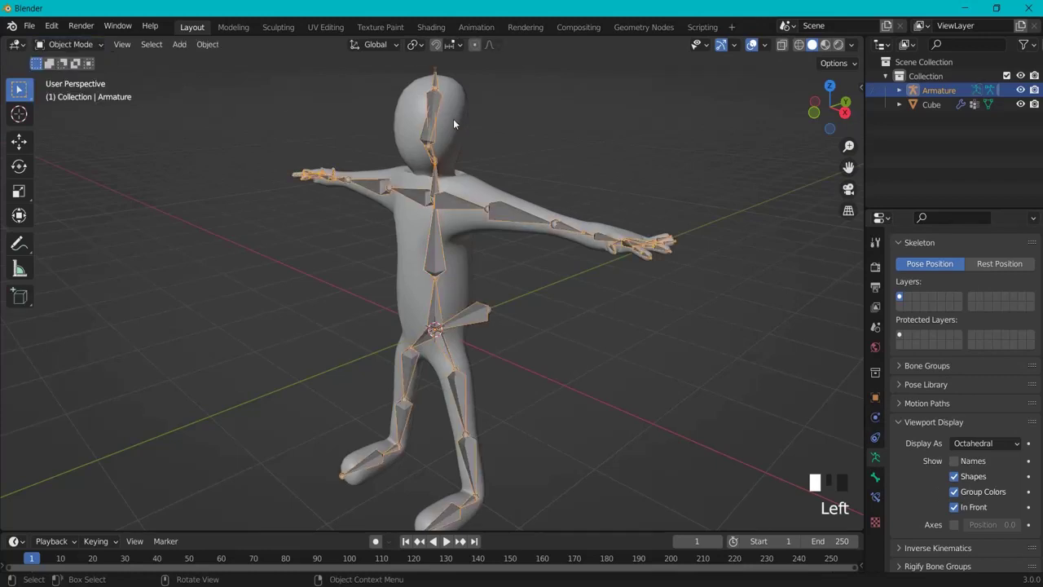
# - Select the character mesh and show its modifiers, now including the Armature modifier
pyautogui.click(454, 124)
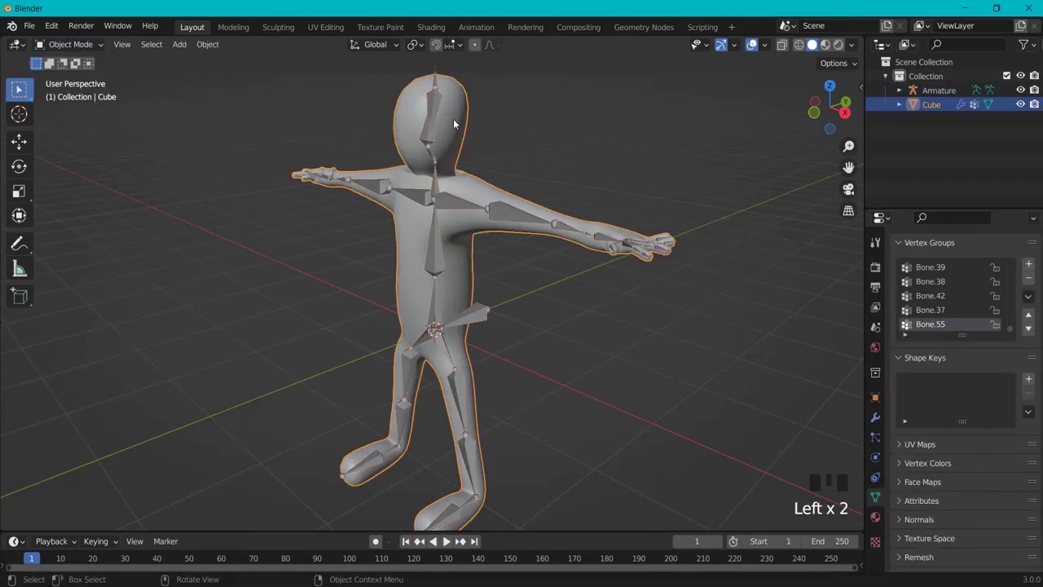
pyautogui.click(876, 417)
pyautogui.scroll(-3, 1004, 461)
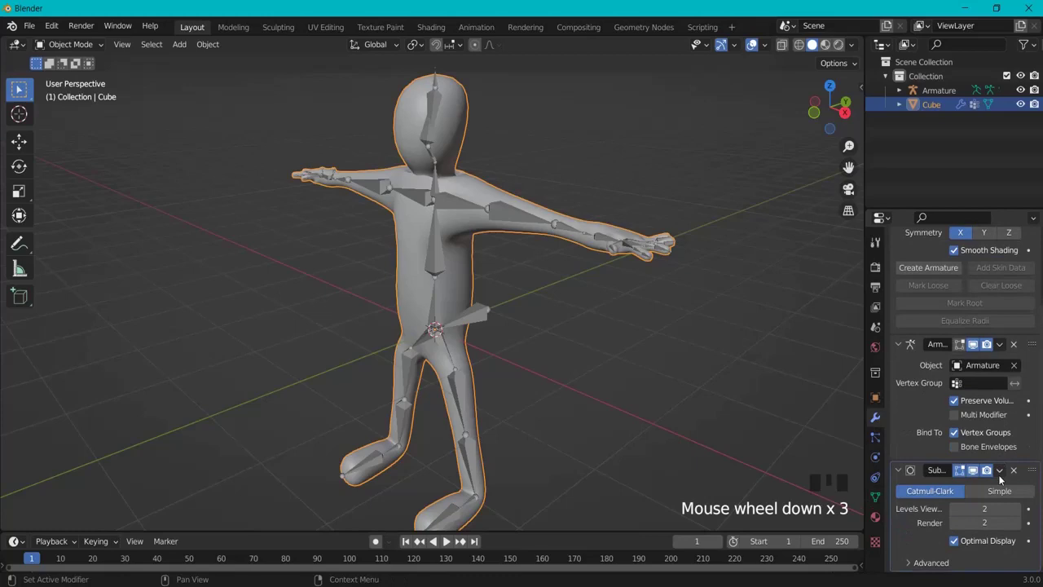